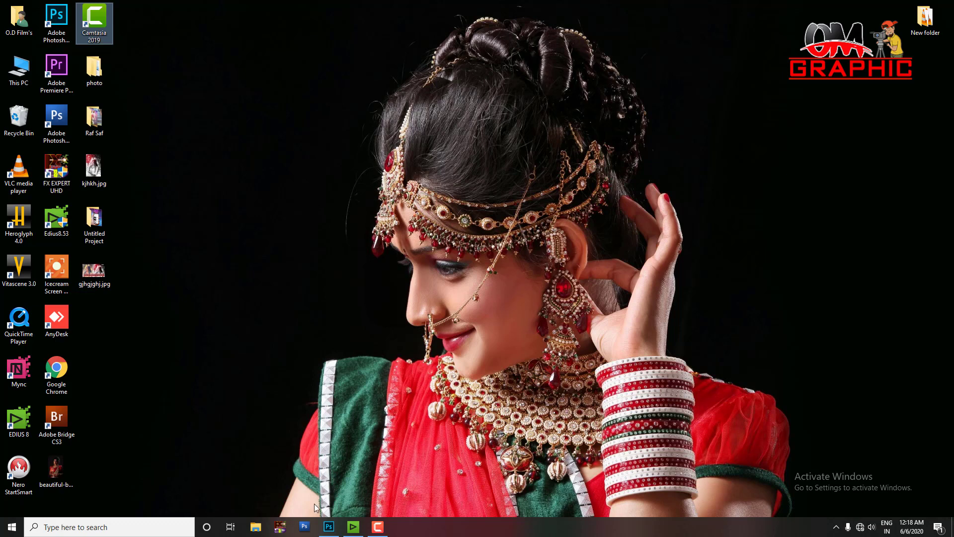
# Launch Photoshop from the Windows taskbar to reach its Home screen with recent files.
pyautogui.click(328, 526)
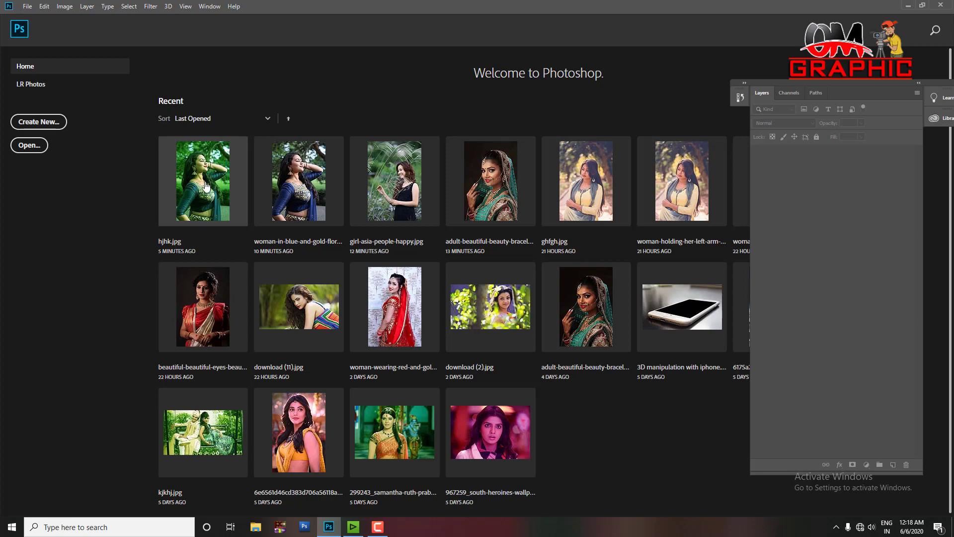
# Open hjhk.jpg from recent files, zoom to 25% and frame the woman's head.
pyautogui.click(206, 186)
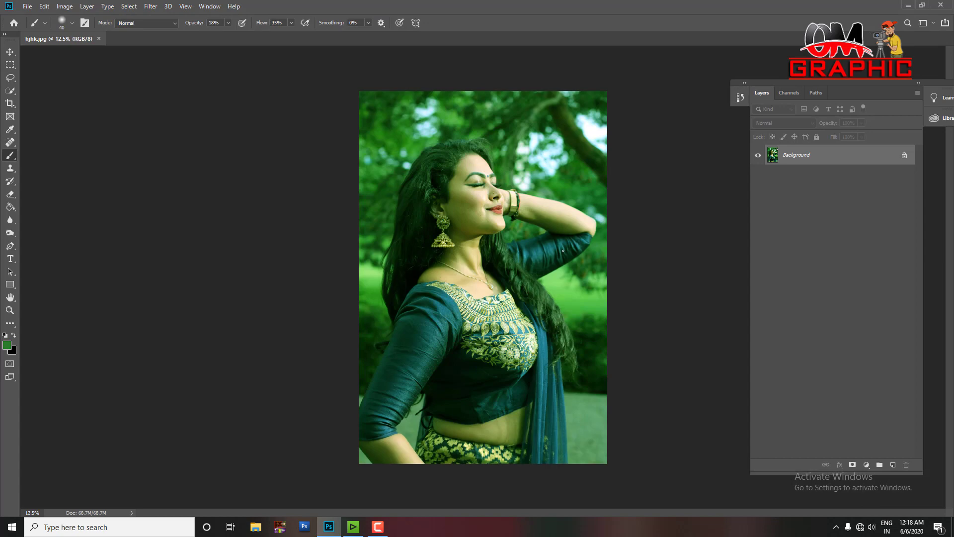
pyautogui.hotkey('ctrl', '+')
pyautogui.hotkey('ctrl', '+')
pyautogui.hotkey('ctrl', '-')
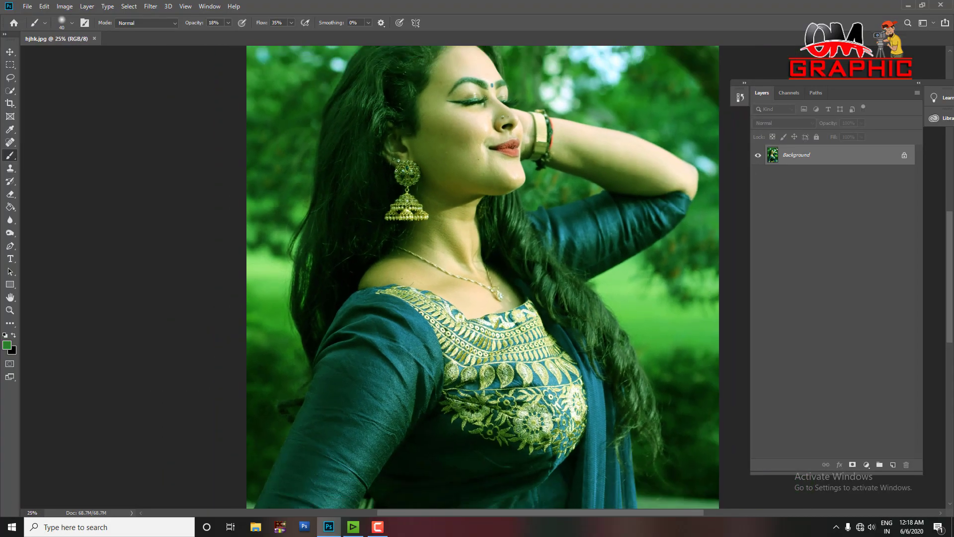
pyautogui.hotkey('ctrl', '+')
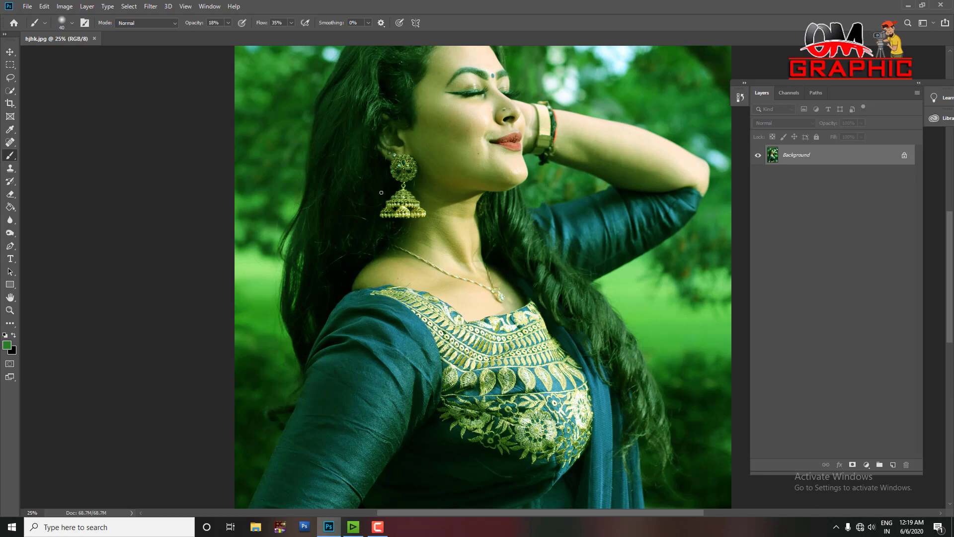
pyautogui.press(']')
pyautogui.press(']')
pyautogui.press(']')
pyautogui.moveTo(384, 209); pyautogui.dragTo(376, 308)
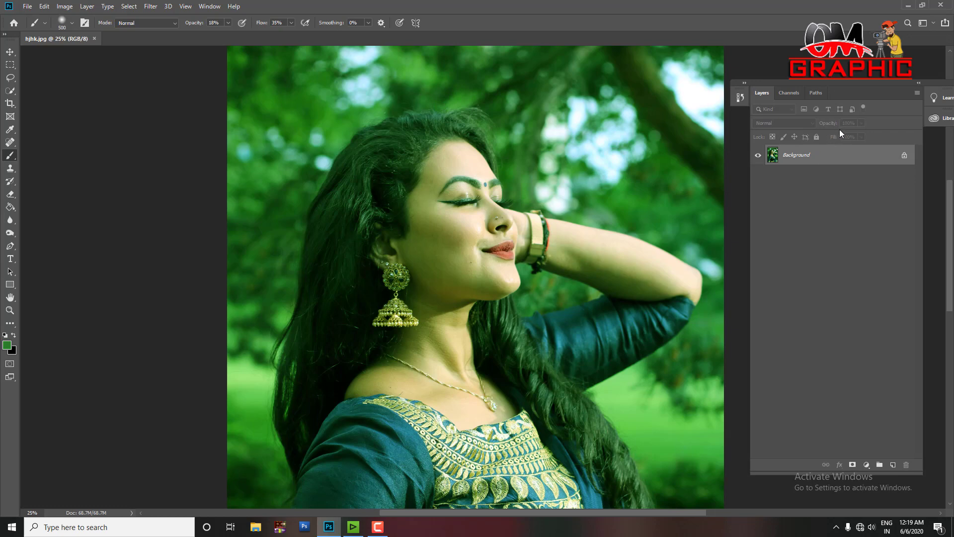
# Duplicate the photo into Layer 1 and Layer 1 copy, then hide the Background layer.
pyautogui.hotkey('ctrl', 'j')
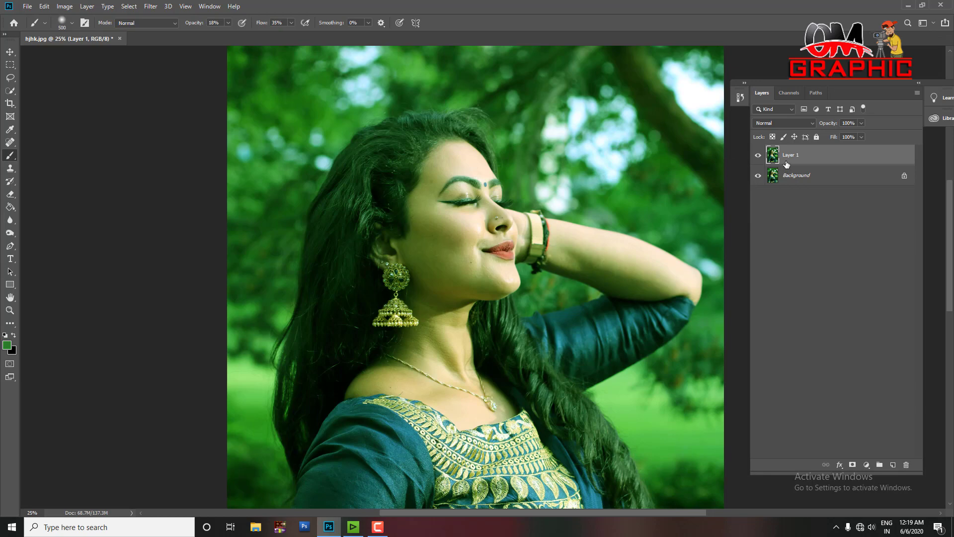
pyautogui.hotkey('ctrl', 'j')
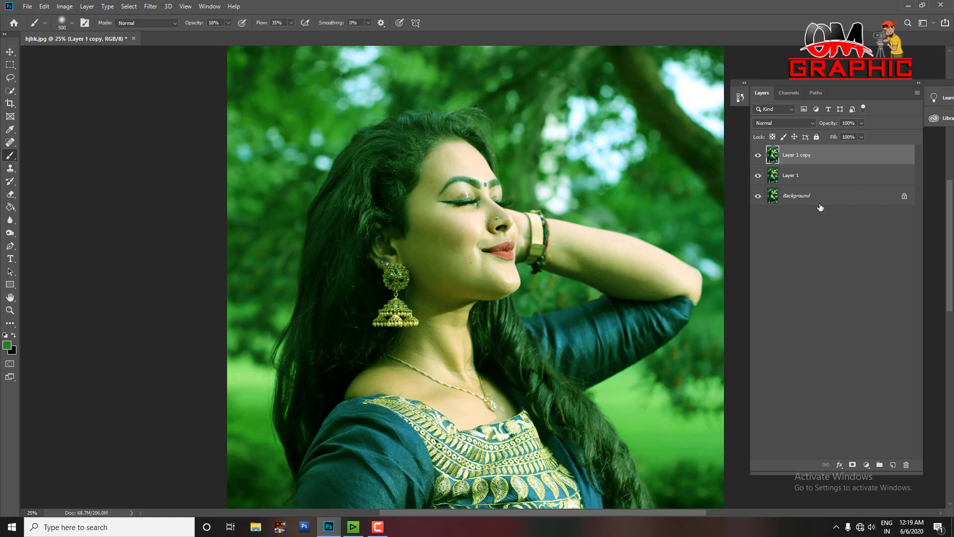
pyautogui.click(759, 196)
pyautogui.click(150, 6)
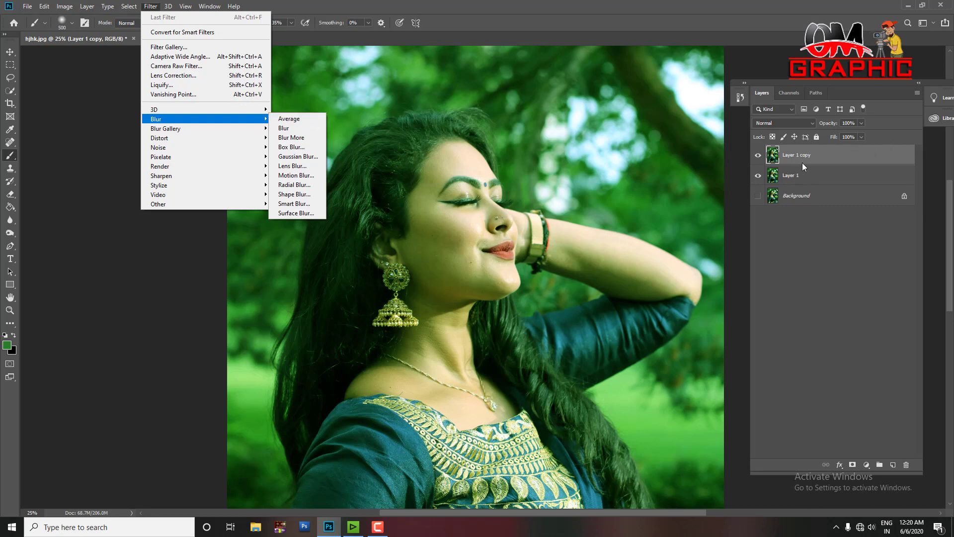
# Apply Blur > Average to Layer 1 copy, flattening it to one green tone.
pyautogui.moveTo(205, 118)
pyautogui.click(151, 6)
pyautogui.click(150, 6)
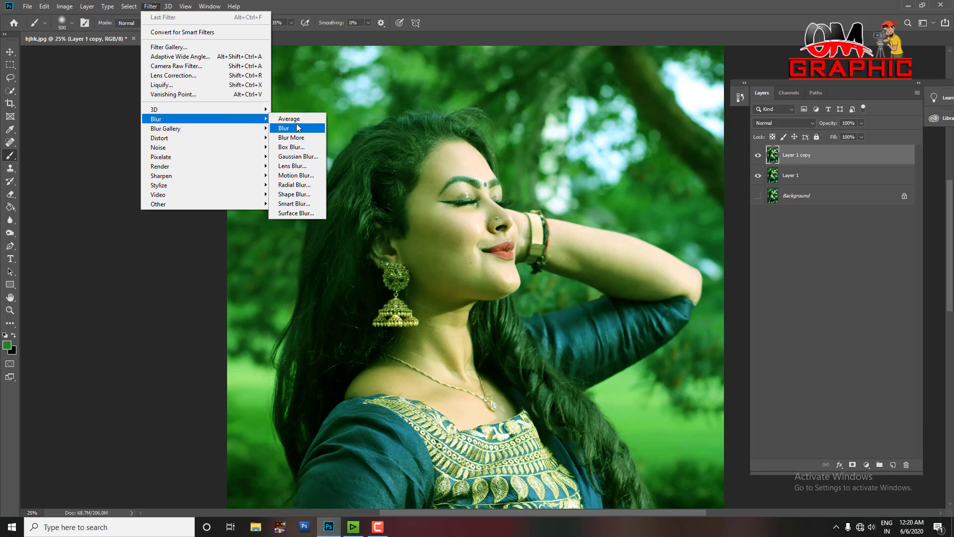
pyautogui.click(291, 119)
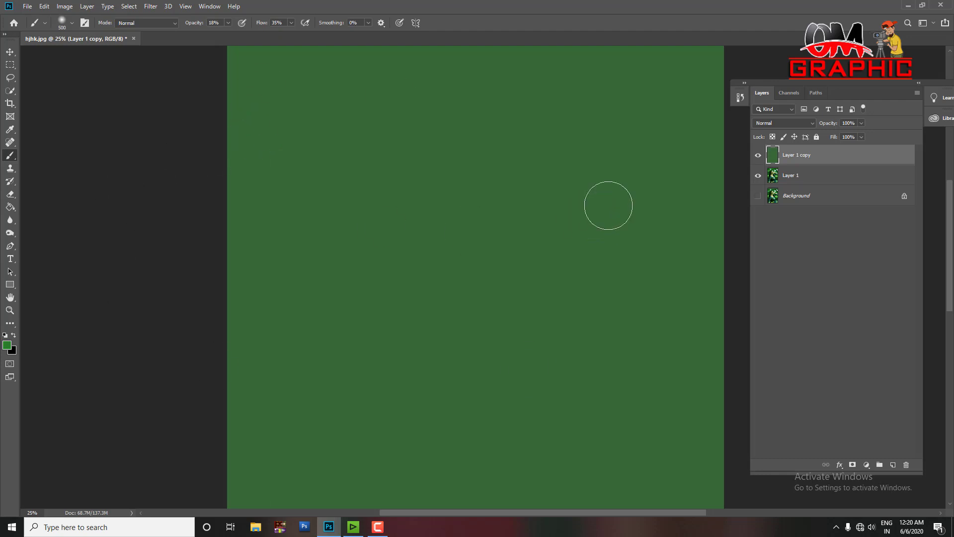
# Sample the flat green #366837 as the foreground colour, then delete Layer 1 copy.
pyautogui.click(6, 344)
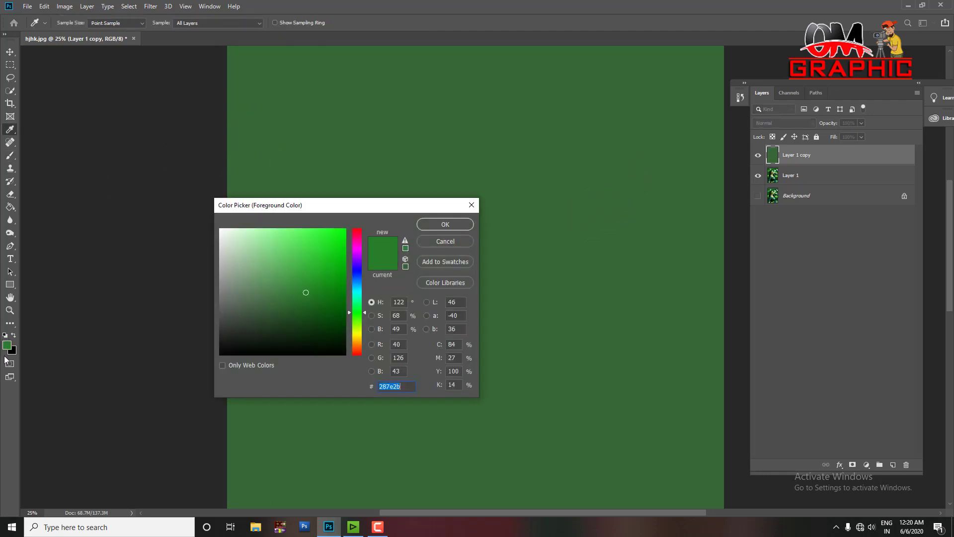
pyautogui.click(591, 109)
pyautogui.click(463, 228)
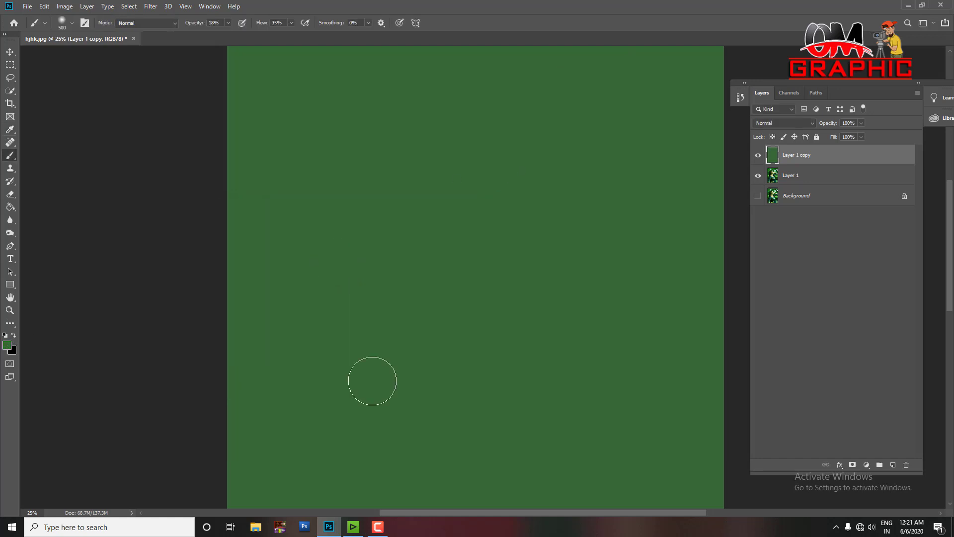
pyautogui.click(7, 345)
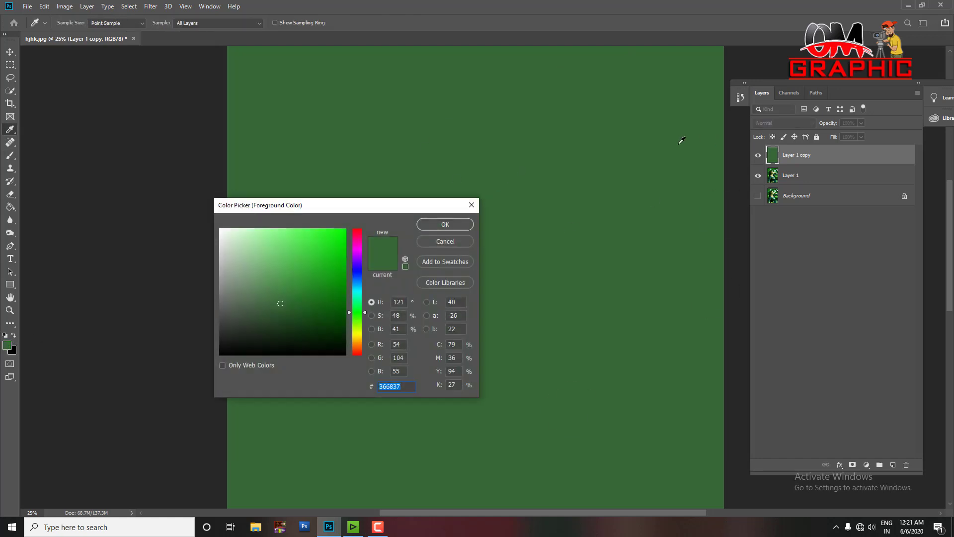
pyautogui.press('b')
pyautogui.click(441, 227)
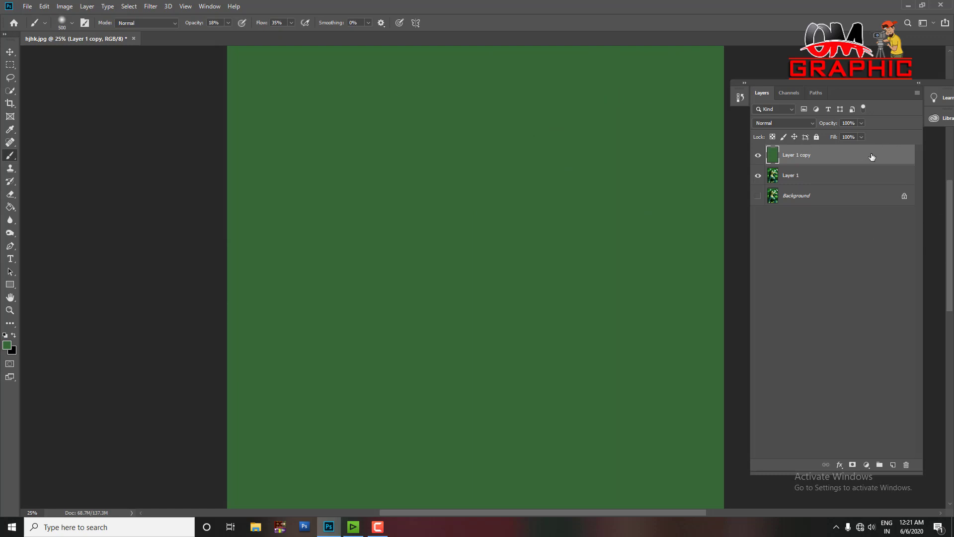
pyautogui.press('Delete')
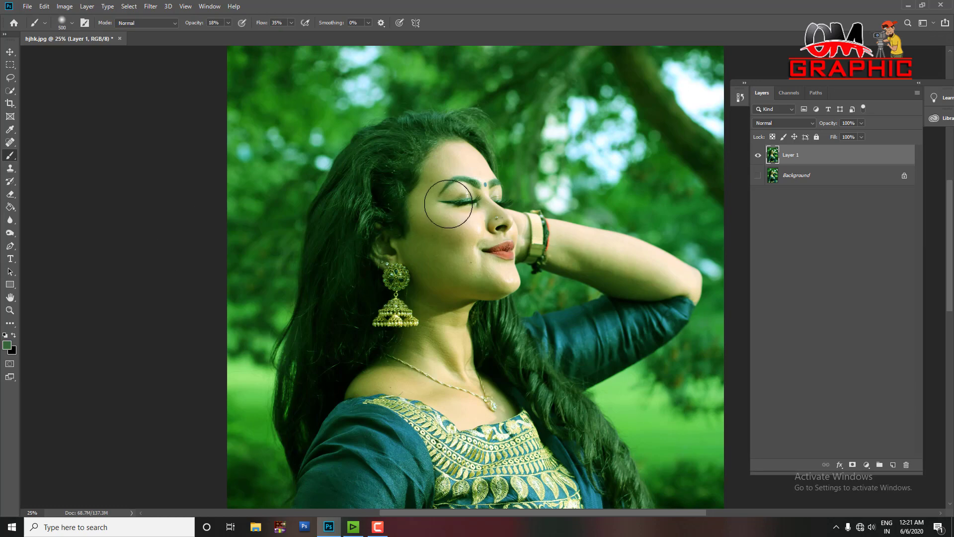
pyautogui.hotkey('ctrl', 'l')
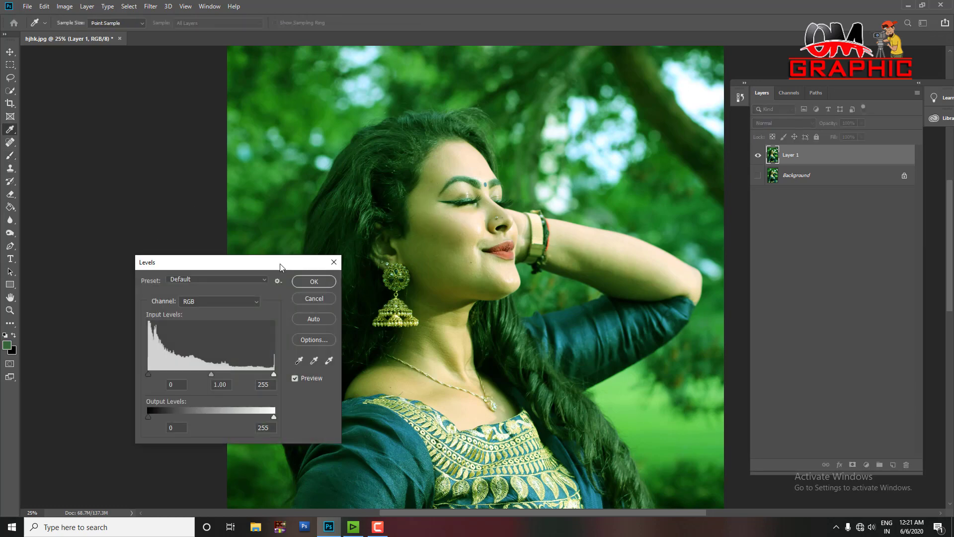
pyautogui.moveTo(281, 267)
pyautogui.mouseDown()
pyautogui.moveTo(641, 171)
pyautogui.moveTo(763, 161)
pyautogui.mouseUp()
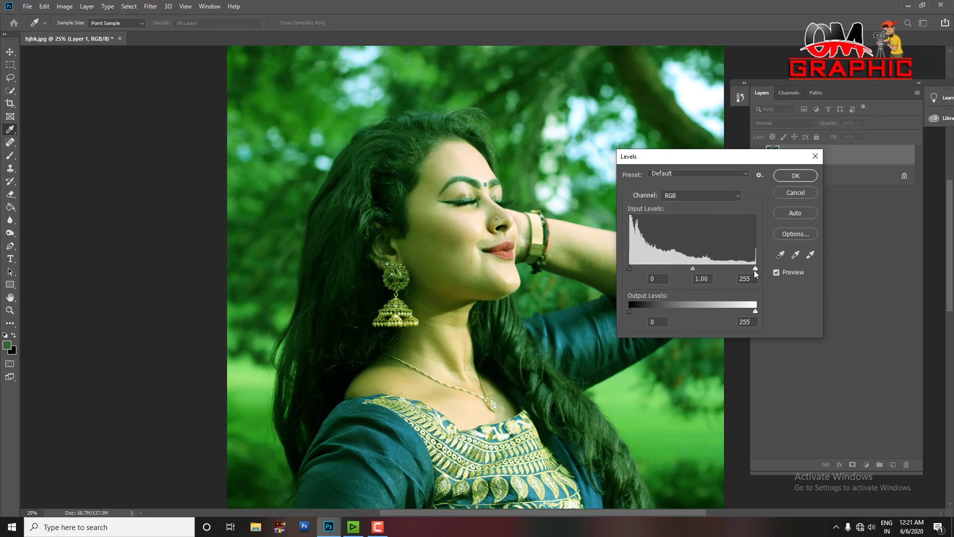
pyautogui.moveTo(755, 268); pyautogui.dragTo(754, 269)
pyautogui.click(797, 255)
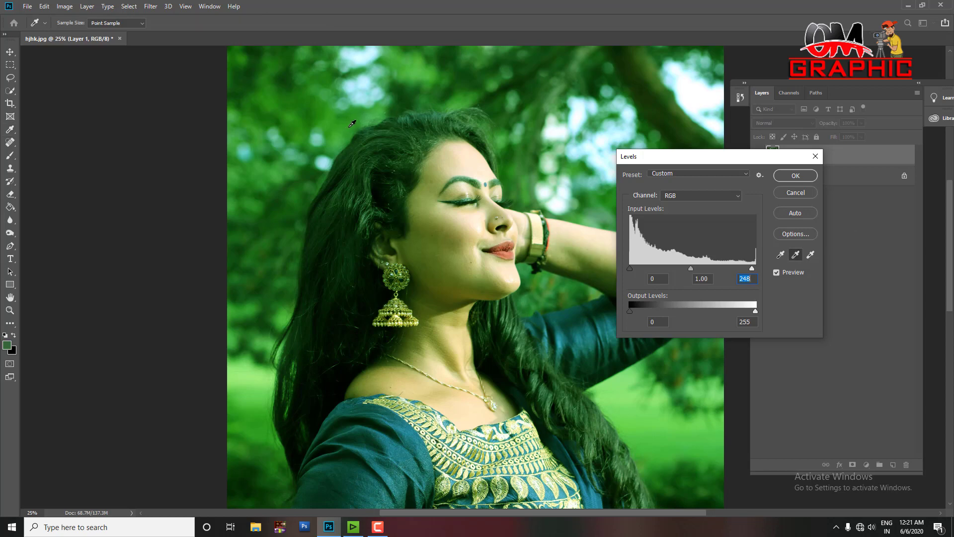
pyautogui.click(355, 124)
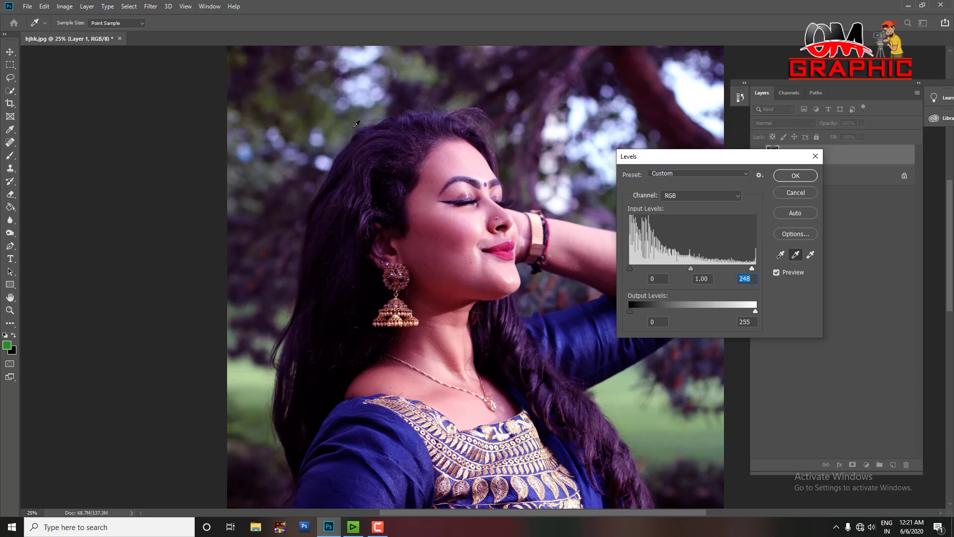
pyautogui.click(364, 122)
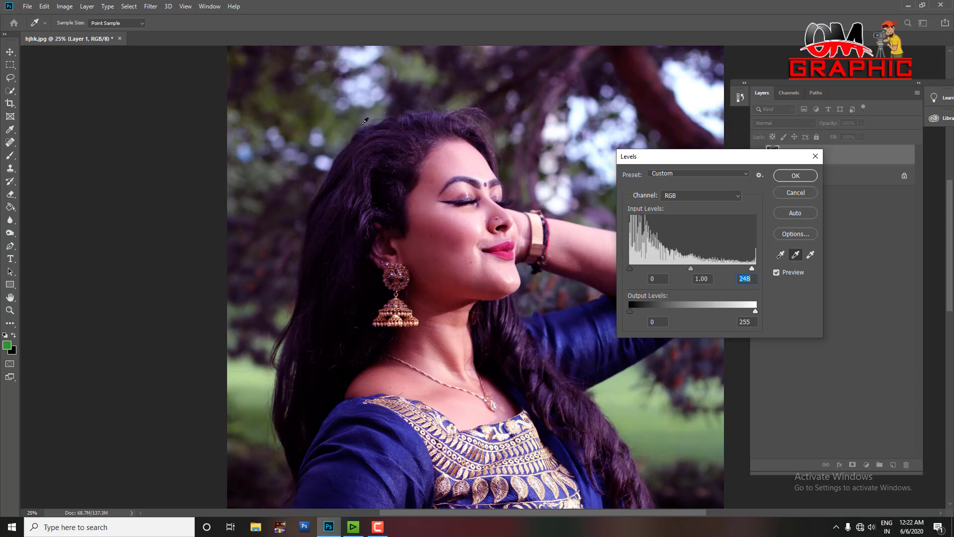
pyautogui.click(366, 120)
pyautogui.click(367, 119)
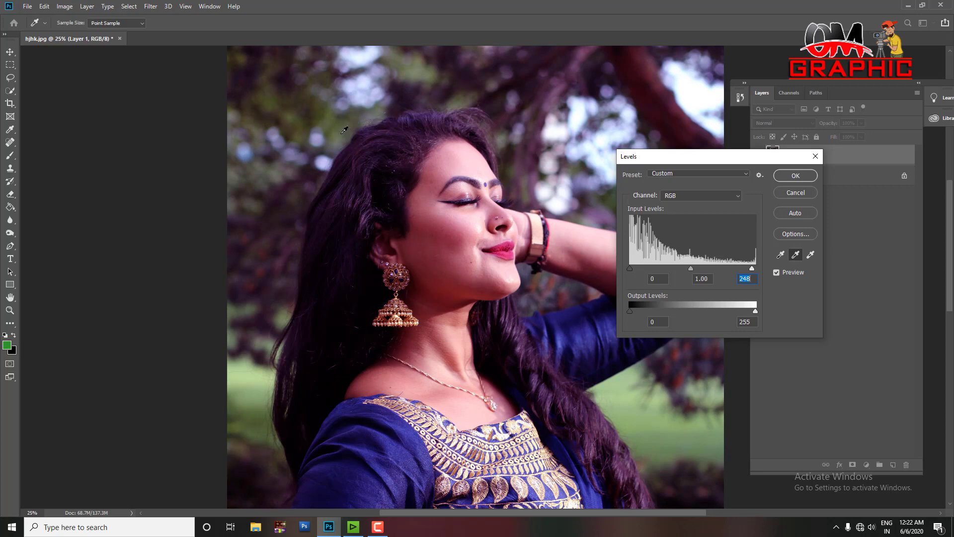
pyautogui.click(341, 133)
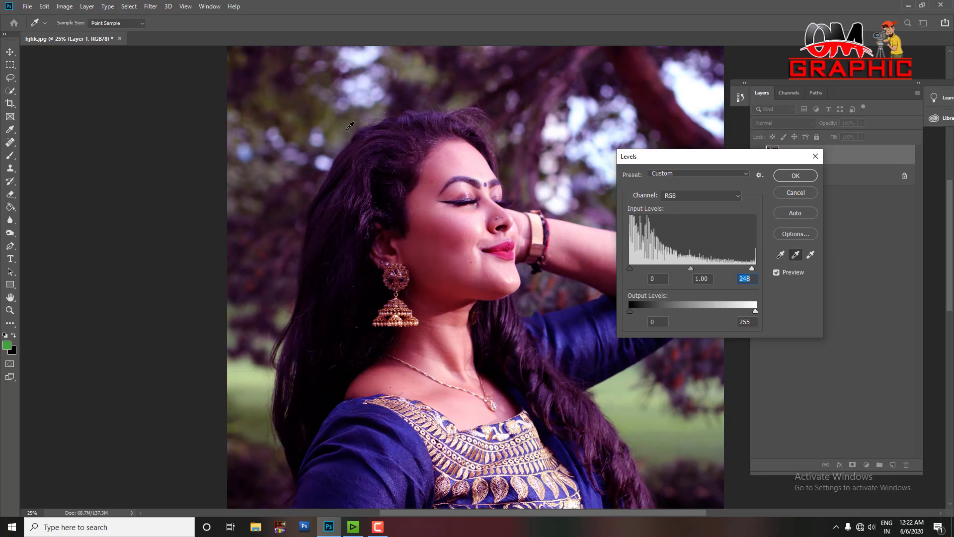
pyautogui.click(351, 125)
pyautogui.click(359, 120)
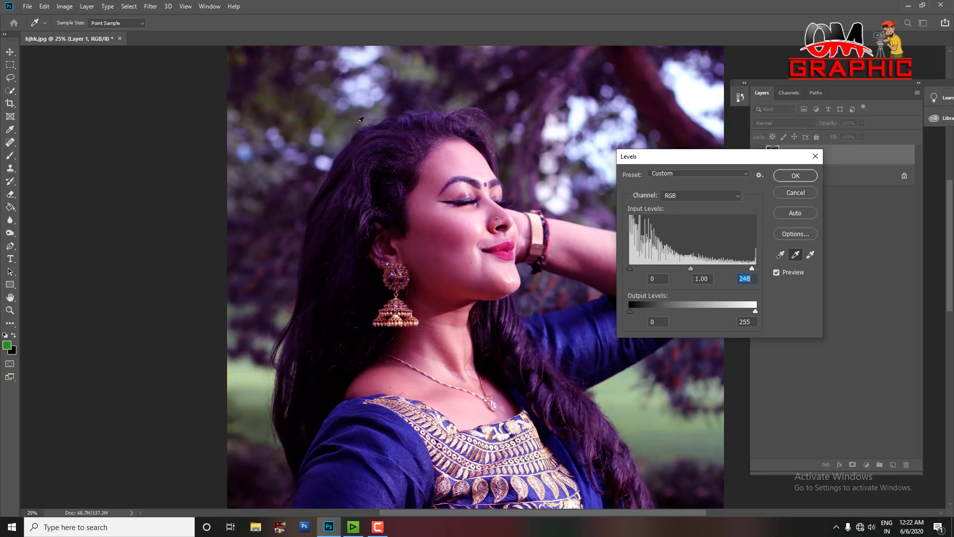
pyautogui.press('alt')
pyautogui.click(360, 121)
pyautogui.click(362, 120)
pyautogui.click(362, 121)
pyautogui.click(362, 121)
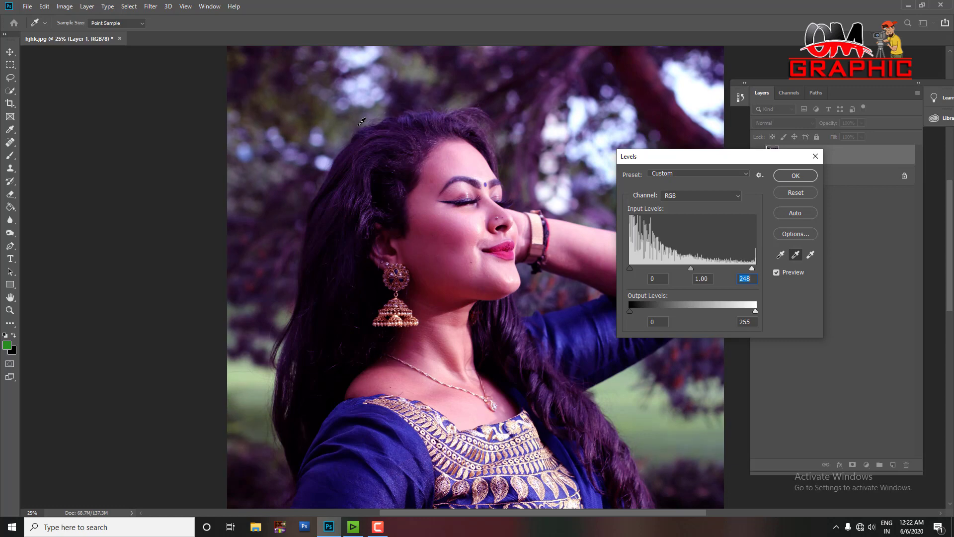
pyautogui.click(362, 121)
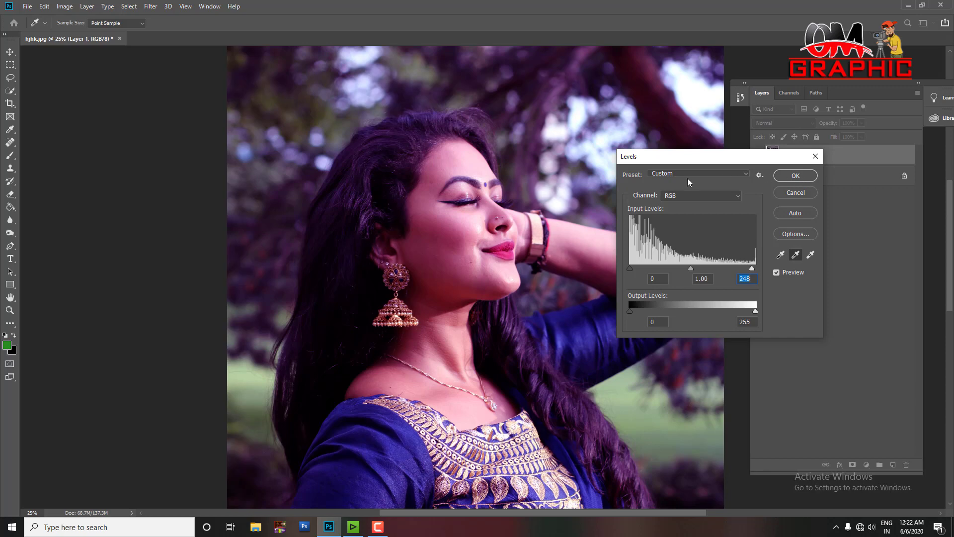
pyautogui.click(815, 156)
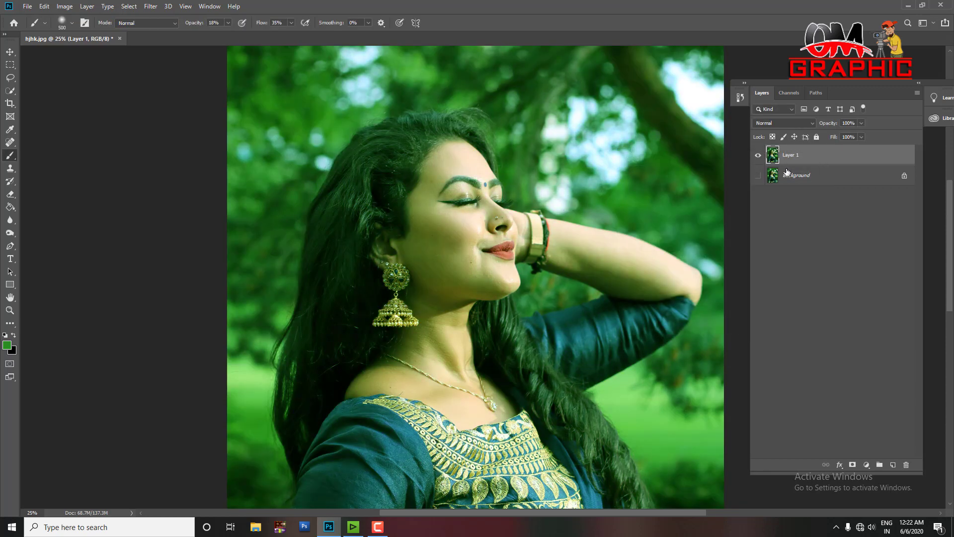
# Recreate the flat green copy layer and delete it again, leaving Layer 1 selected.
pyautogui.hotkey('ctrl', 'j')
pyautogui.hotkey('alt', 'BackSpace')
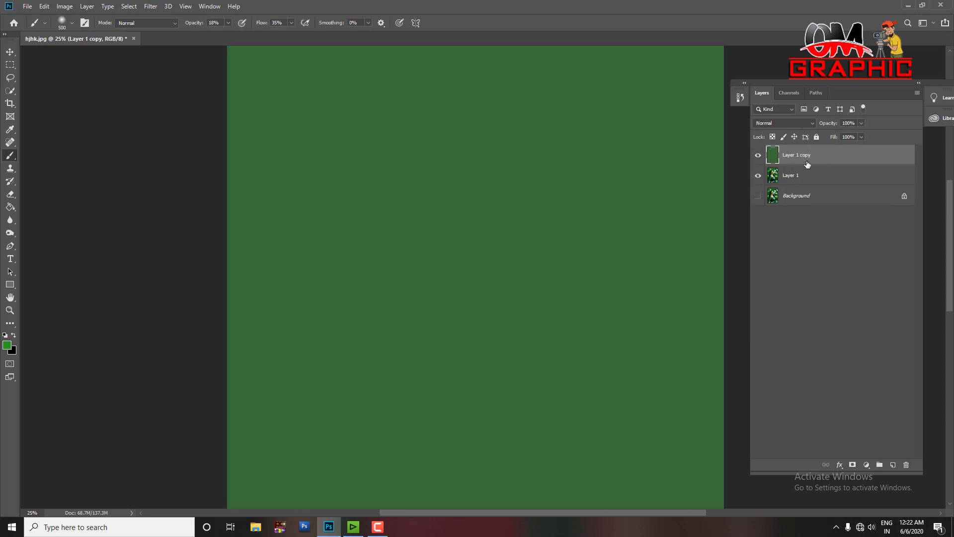
pyautogui.press('Delete')
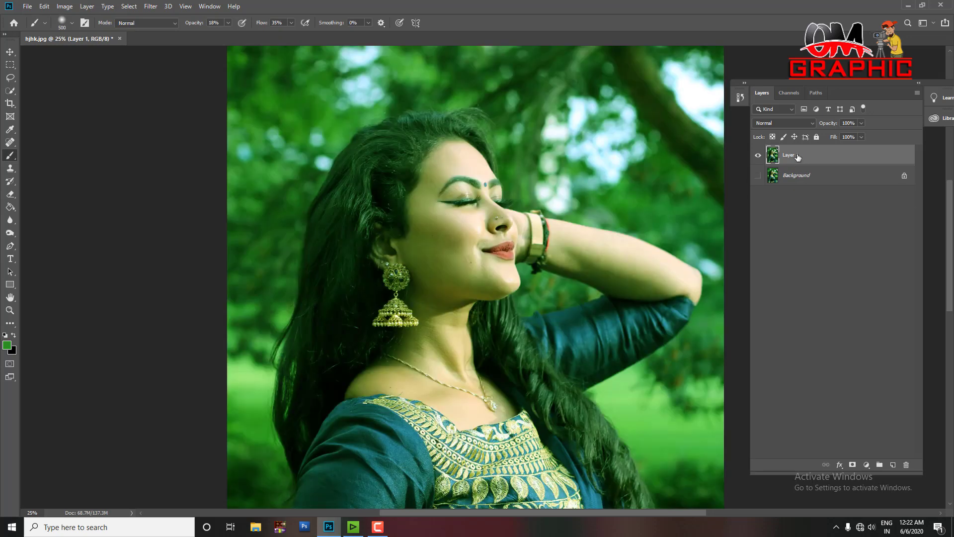
# Apply Levels with white input 248 and gray-eyedropper neutral samples to remove the green cast.
pyautogui.hotkey('ctrl', 'l')
pyautogui.moveTo(752, 270); pyautogui.dragTo(749, 270)
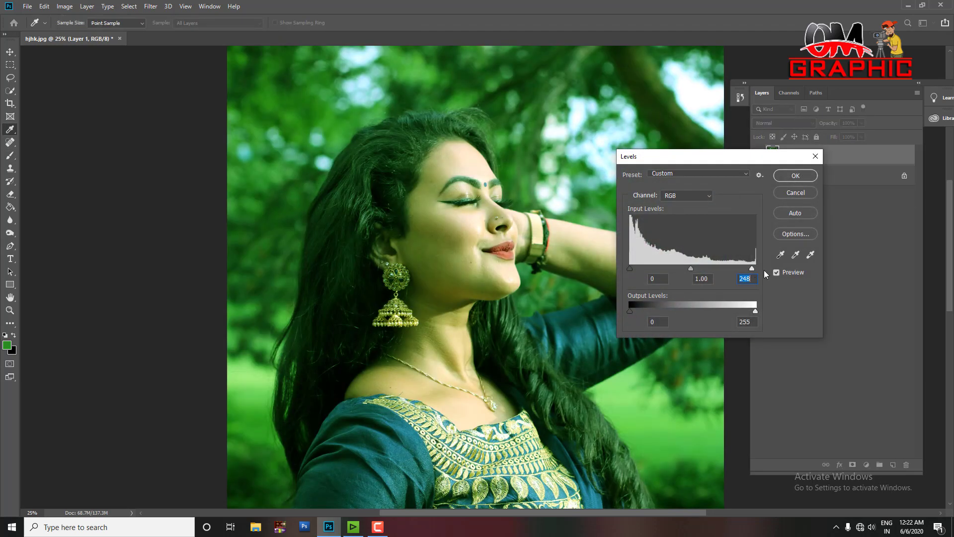
pyautogui.click(797, 255)
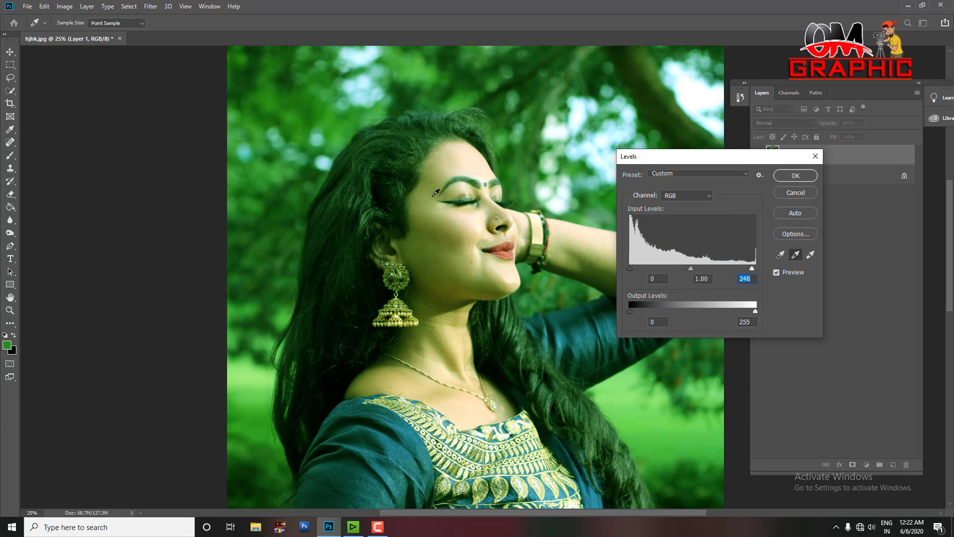
pyautogui.click(321, 156)
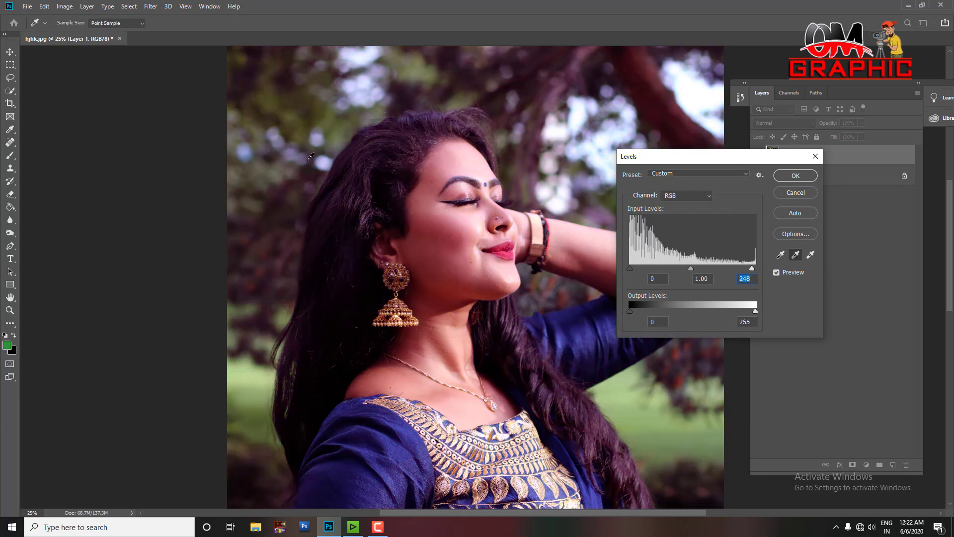
pyautogui.click(340, 145)
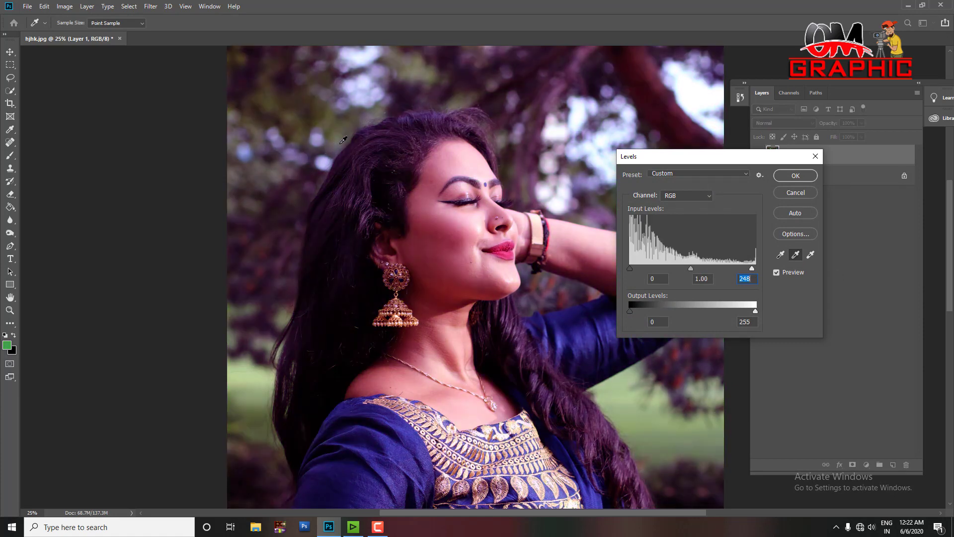
pyautogui.click(330, 144)
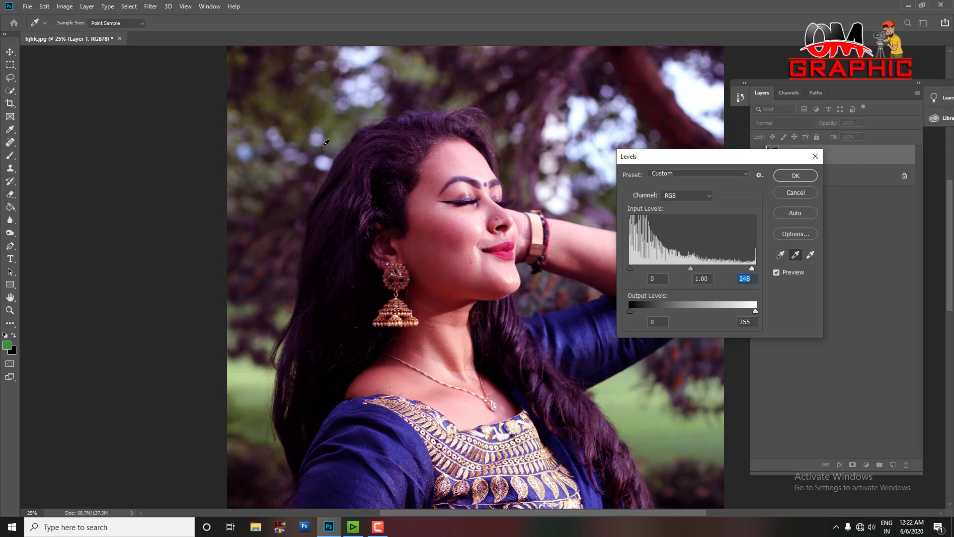
pyautogui.click(308, 148)
pyautogui.click(301, 158)
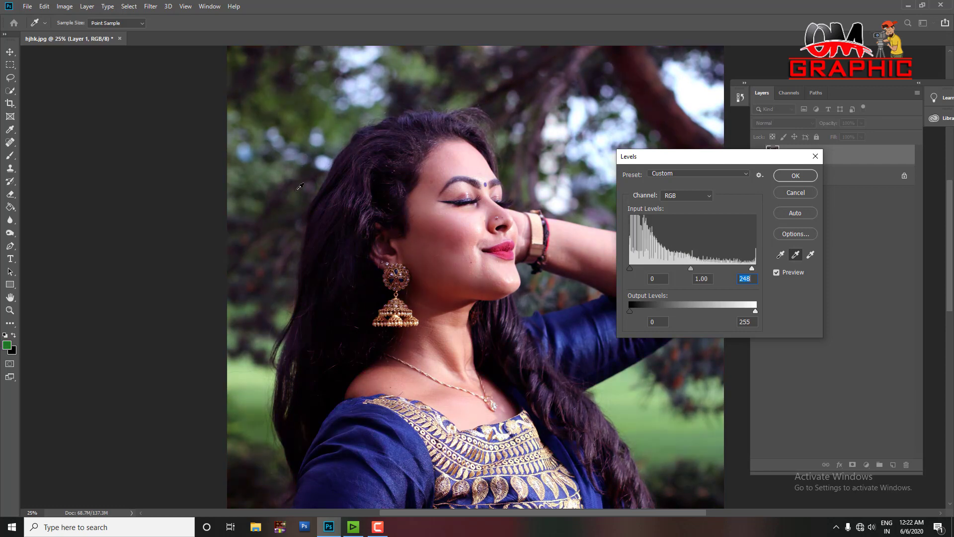
pyautogui.click(299, 189)
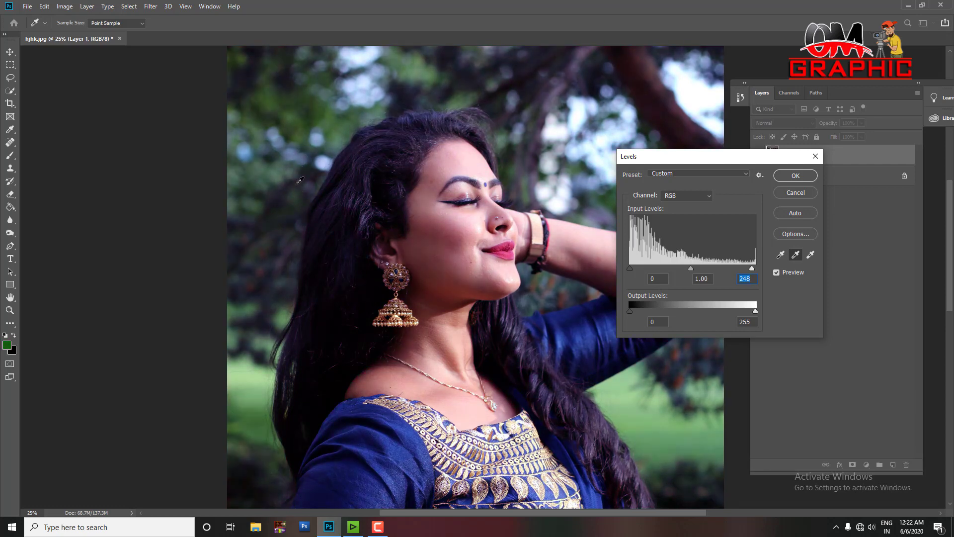
pyautogui.click(304, 178)
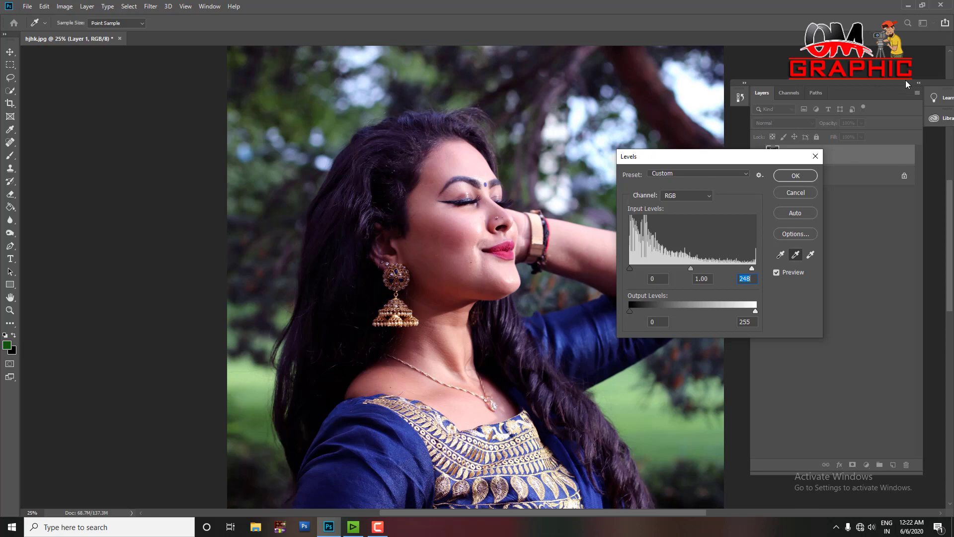
pyautogui.click(799, 174)
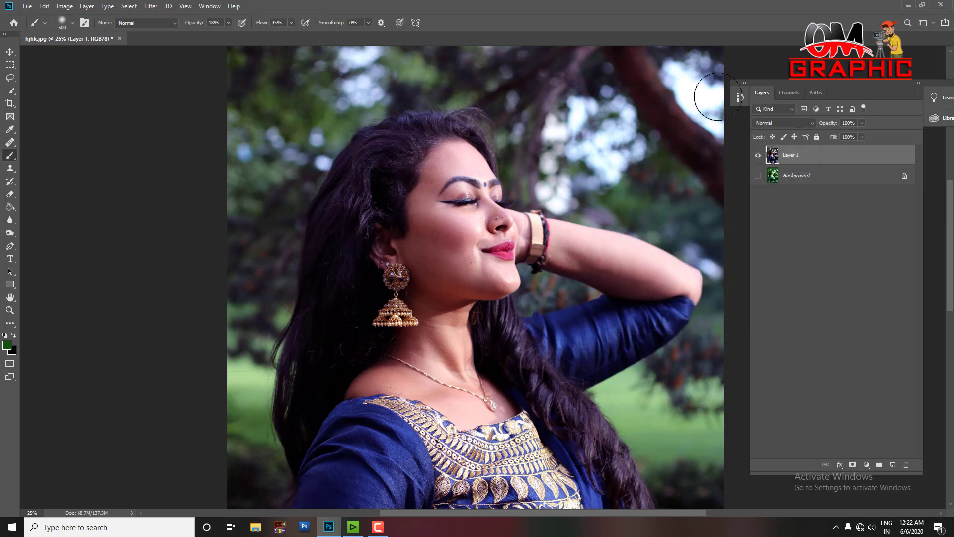
# Zoom in on the face, choose the Brush tool and sample the skin tone.
pyautogui.hotkey('ctrl', '+')
pyautogui.hotkey('ctrl', '+')
pyautogui.hotkey('ctrl', '-')
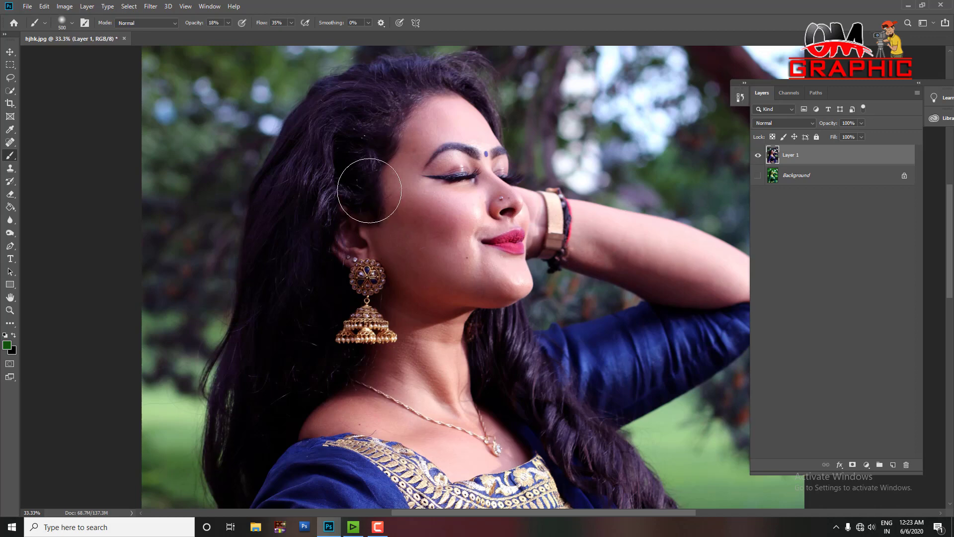
pyautogui.hotkey('ctrl', '+')
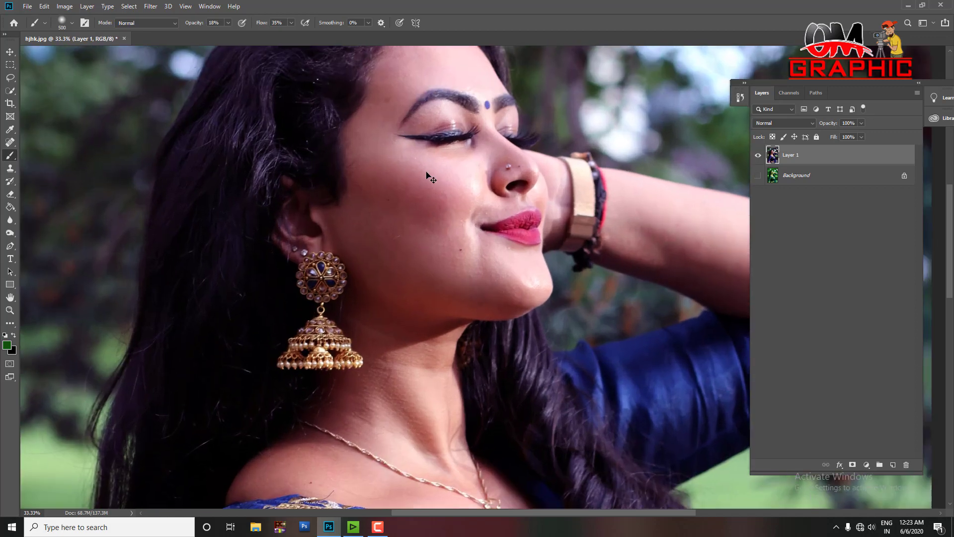
pyautogui.rightClick(10, 155)
pyautogui.click(60, 158)
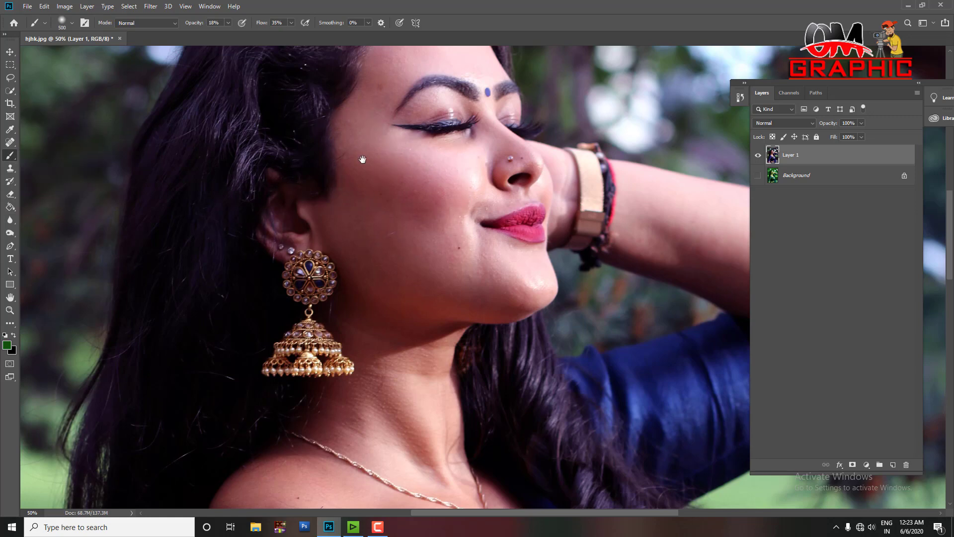
pyautogui.moveTo(362, 156); pyautogui.dragTo(337, 260)
pyautogui.press('[')
pyautogui.press('[')
pyautogui.press('[')
pyautogui.press('[')
pyautogui.press('[')
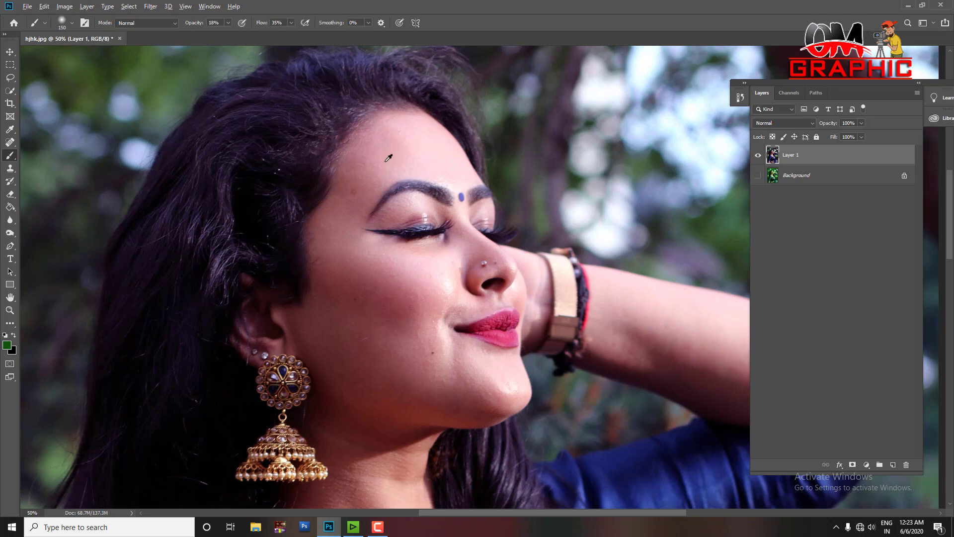
pyautogui.keyDown('alt'); pyautogui.click(388, 160); pyautogui.keyUp('alt')
pyautogui.press(']')
# Set brush opacity 27% and flow 26%, then softly paint skin over the cheek and jaw.
pyautogui.click(229, 23)
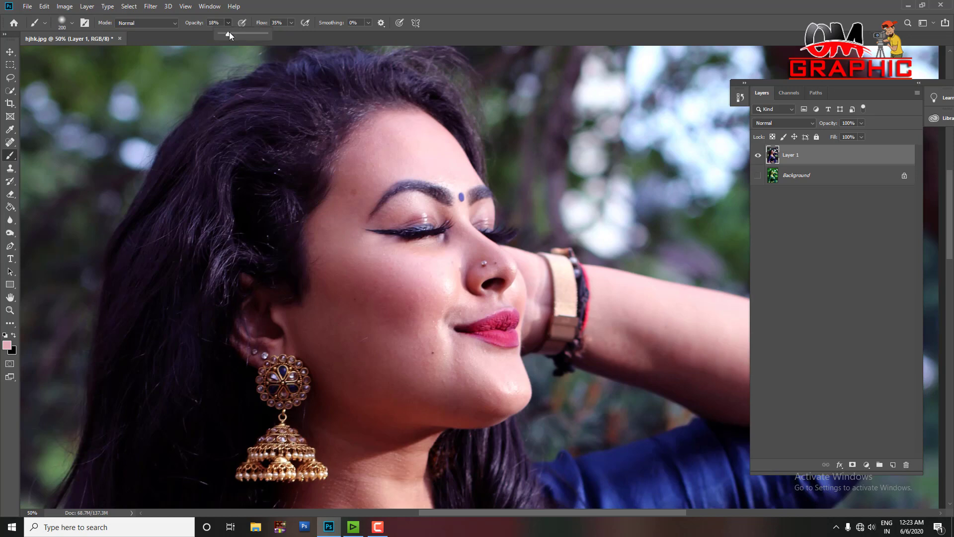
pyautogui.click(292, 22)
pyautogui.moveTo(289, 33); pyautogui.dragTo(285, 33)
pyautogui.press(']')
pyautogui.moveTo(403, 269)
pyautogui.mouseDown()
pyautogui.moveTo(409, 333)
pyautogui.moveTo(352, 352)
pyautogui.moveTo(446, 391)
pyautogui.mouseUp()
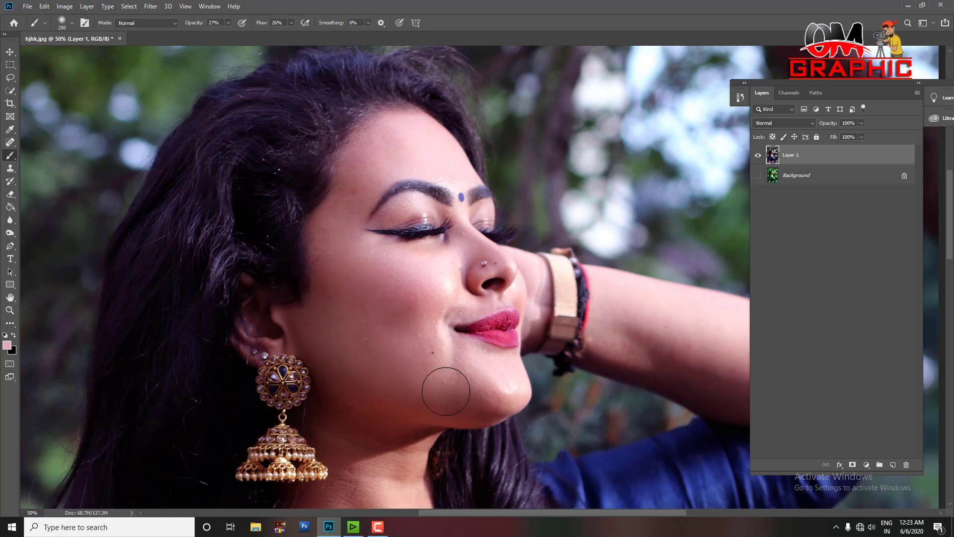
pyautogui.press('[')
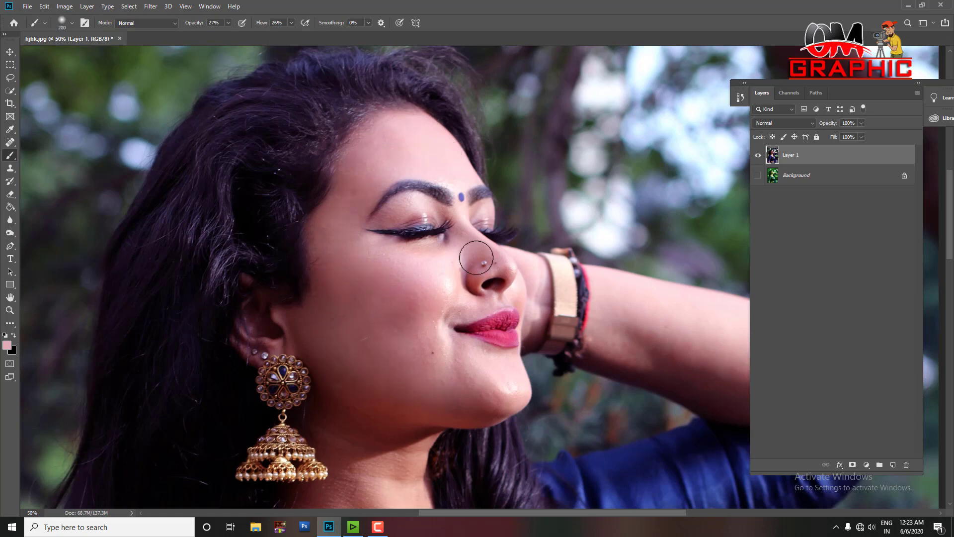
pyautogui.press('[')
pyautogui.press('[')
# Enlarge the brush and zoom in and out to review the softened skin.
pyautogui.hotkey('ctrl', '-')
pyautogui.hotkey('ctrl', '-')
pyautogui.hotkey('ctrl', '-')
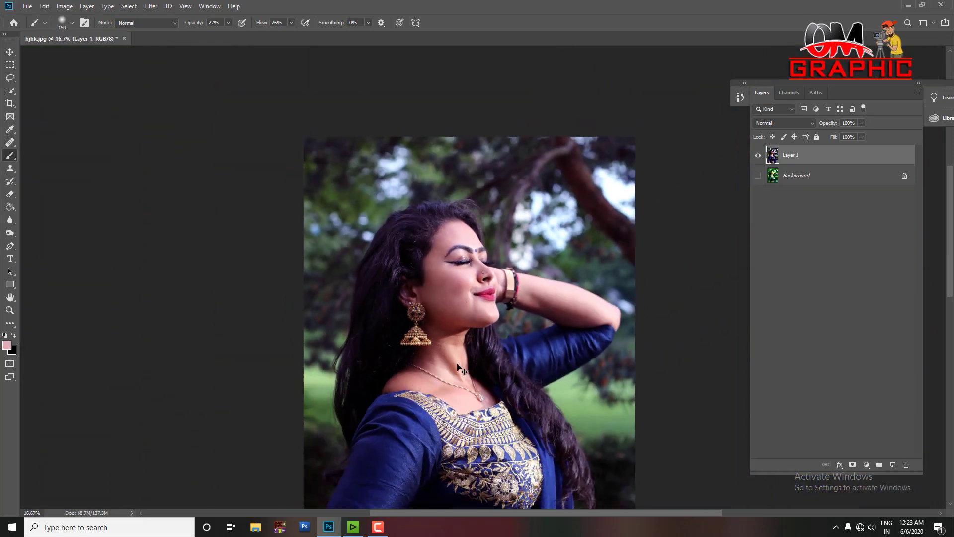
pyautogui.hotkey('ctrl', '+')
pyautogui.hotkey('ctrl', '+')
pyautogui.press(']')
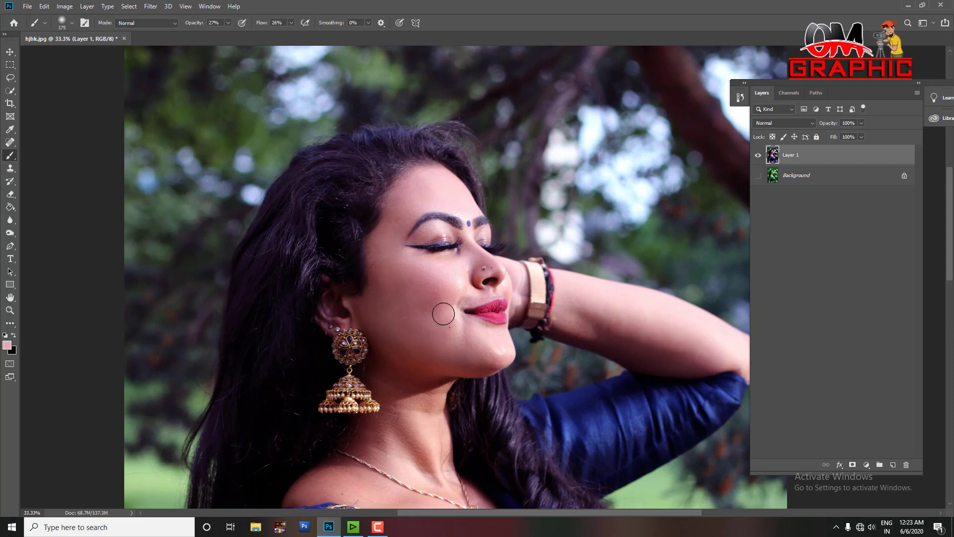
pyautogui.press(']')
pyautogui.press(']')
pyautogui.press(']')
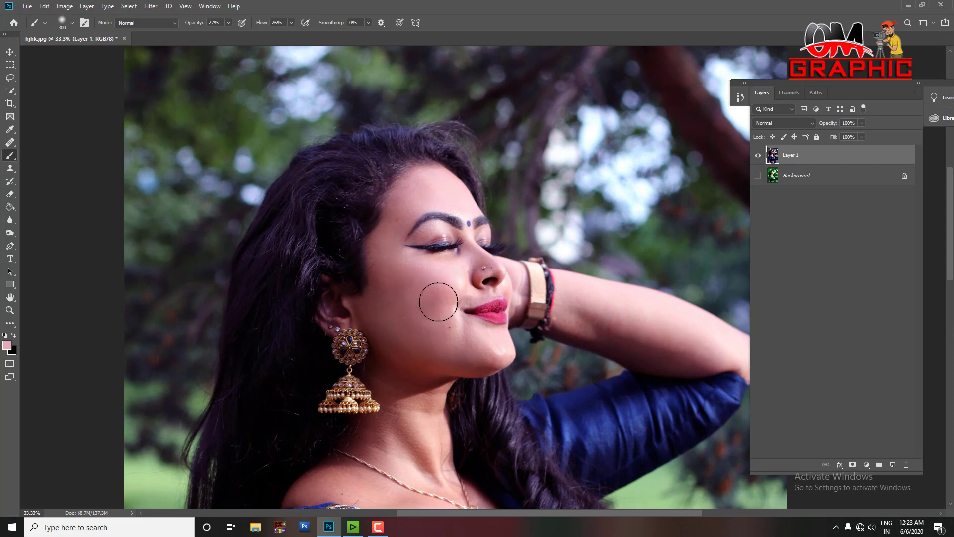
pyautogui.moveTo(442, 303)
pyautogui.mouseDown()
pyautogui.moveTo(412, 335)
pyautogui.moveTo(466, 280)
pyautogui.mouseUp()
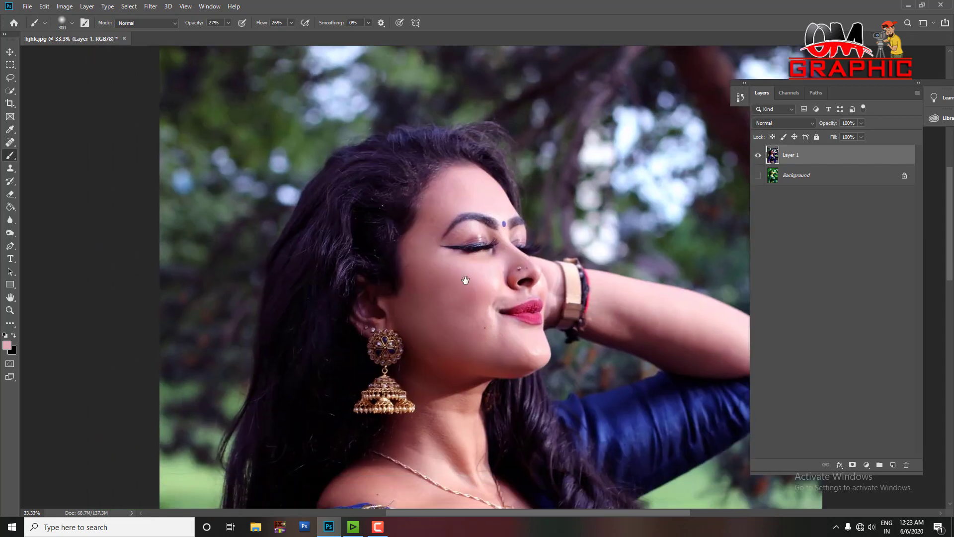
pyautogui.hotkey('ctrl', '-')
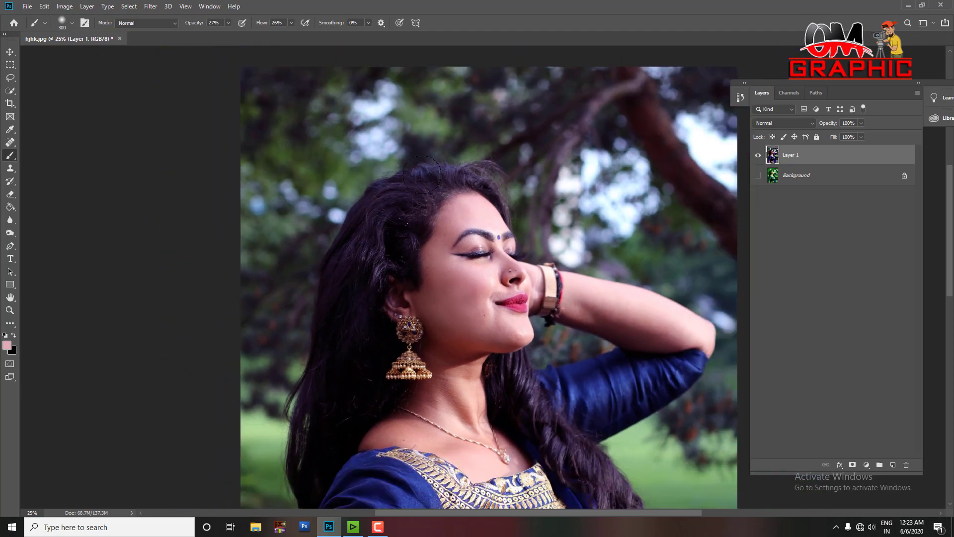
pyautogui.hotkey('ctrl', '+')
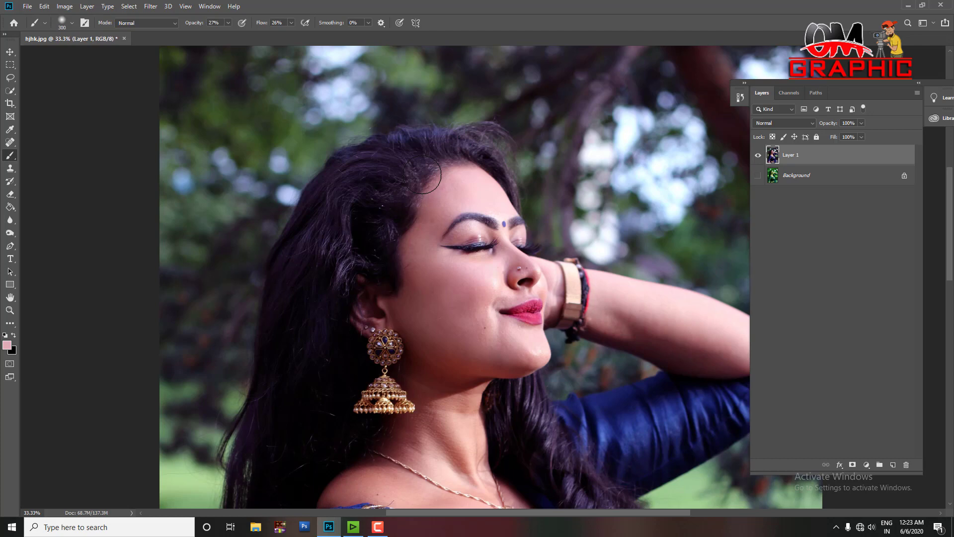
pyautogui.hotkey('ctrl', '-')
pyautogui.hotkey('ctrl', '-')
pyautogui.hotkey('ctrl', '+')
pyautogui.hotkey('ctrl', '+')
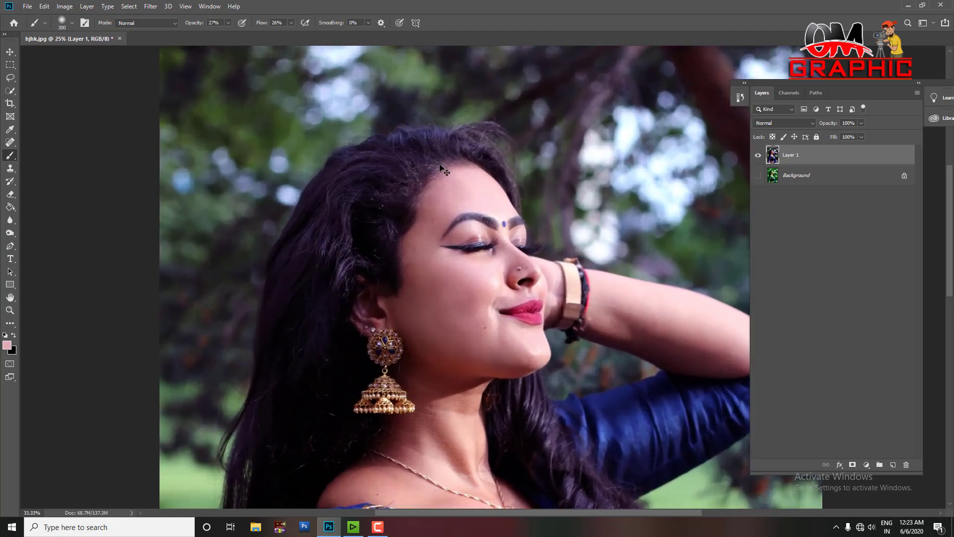
pyautogui.hotkey('ctrl', '-')
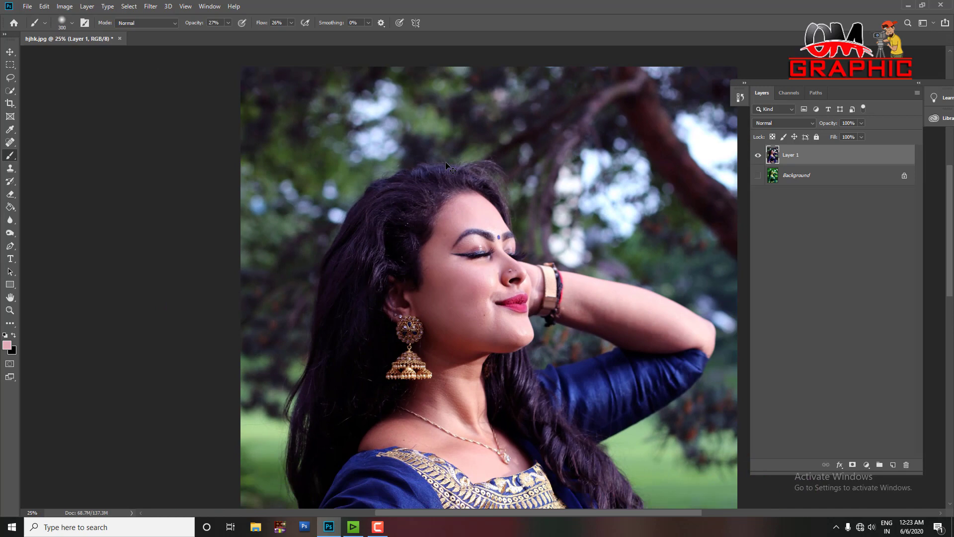
# Toggle Layer 1's visibility repeatedly to compare the corrected portrait with the green original.
pyautogui.keyDown('alt'); pyautogui.click(758, 177); pyautogui.keyUp('alt')
pyautogui.keyDown('alt'); pyautogui.click(757, 177); pyautogui.keyUp('alt')
pyautogui.keyDown('alt'); pyautogui.click(758, 177); pyautogui.keyUp('alt')
pyautogui.keyDown('alt'); pyautogui.click(758, 177); pyautogui.keyUp('alt')
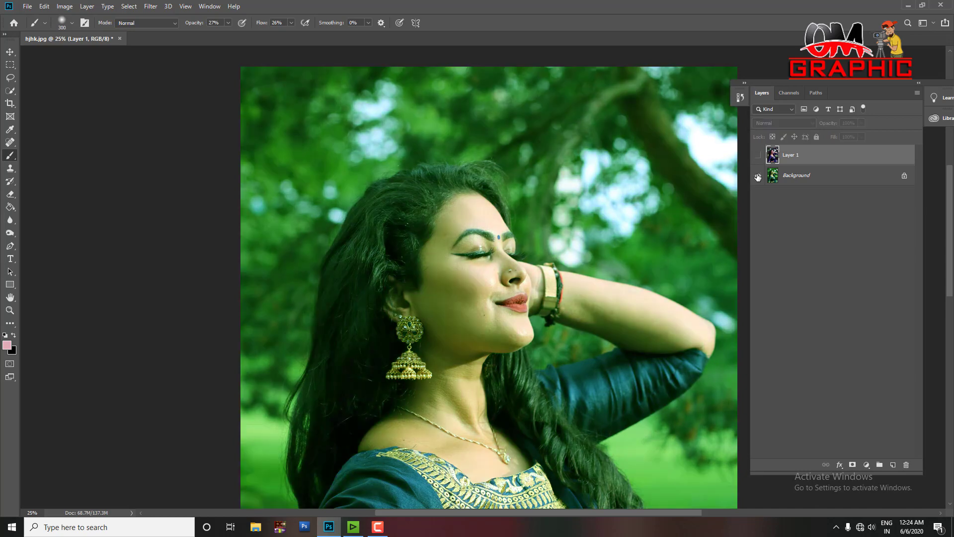
pyautogui.keyDown('alt'); pyautogui.click(758, 177); pyautogui.keyUp('alt')
pyautogui.keyDown('alt'); pyautogui.click(758, 177); pyautogui.keyUp('alt')
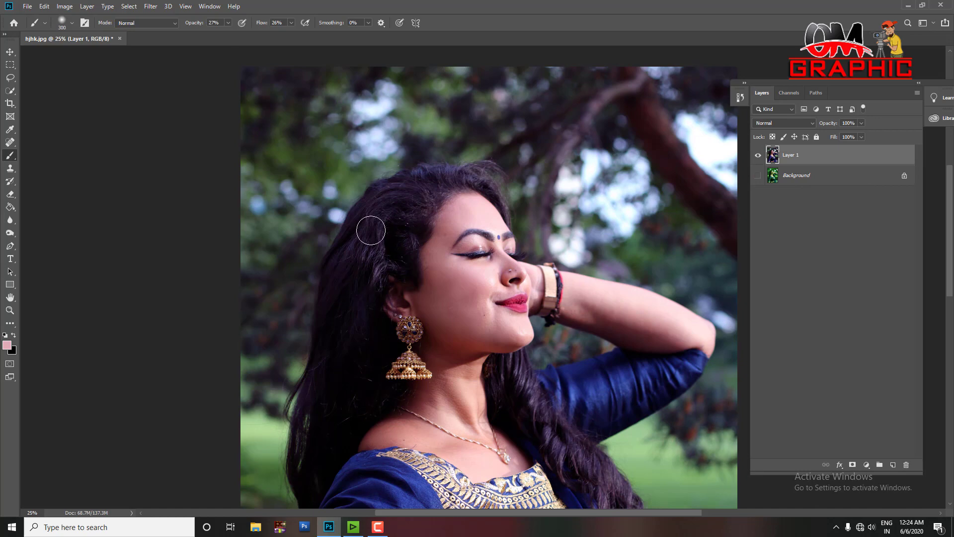
pyautogui.click(151, 7)
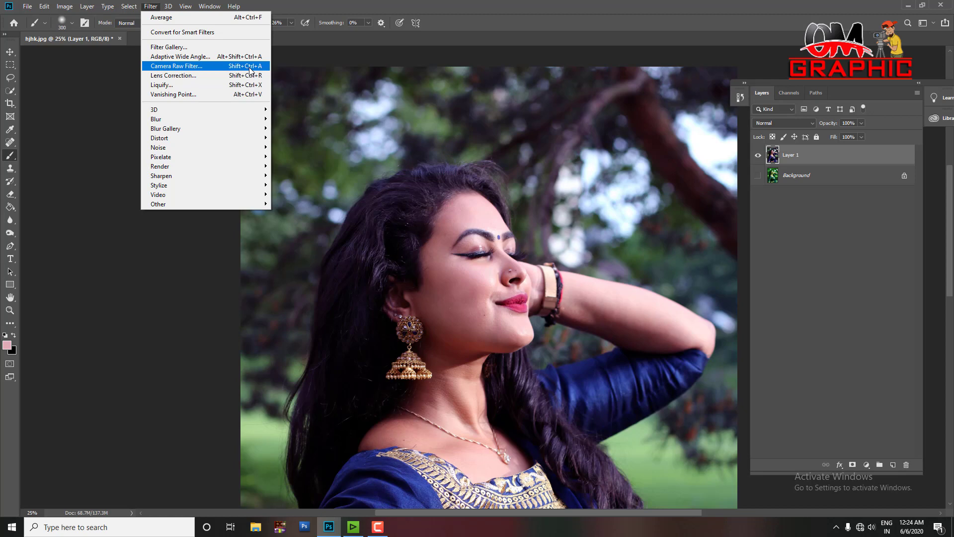
# Open the portrait in the Camera Raw Filter and zoom in on the face.
pyautogui.click(250, 71)
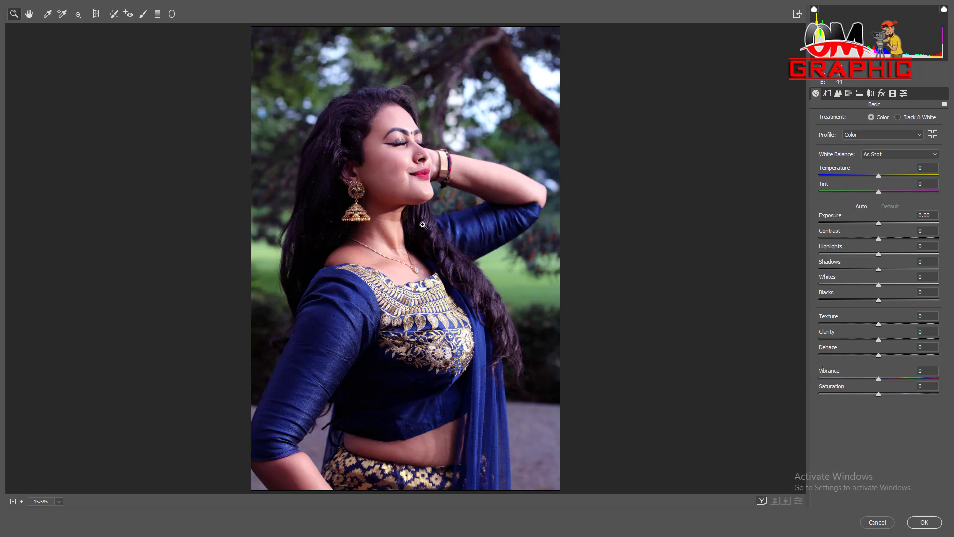
pyautogui.hotkey('ctrl', '+')
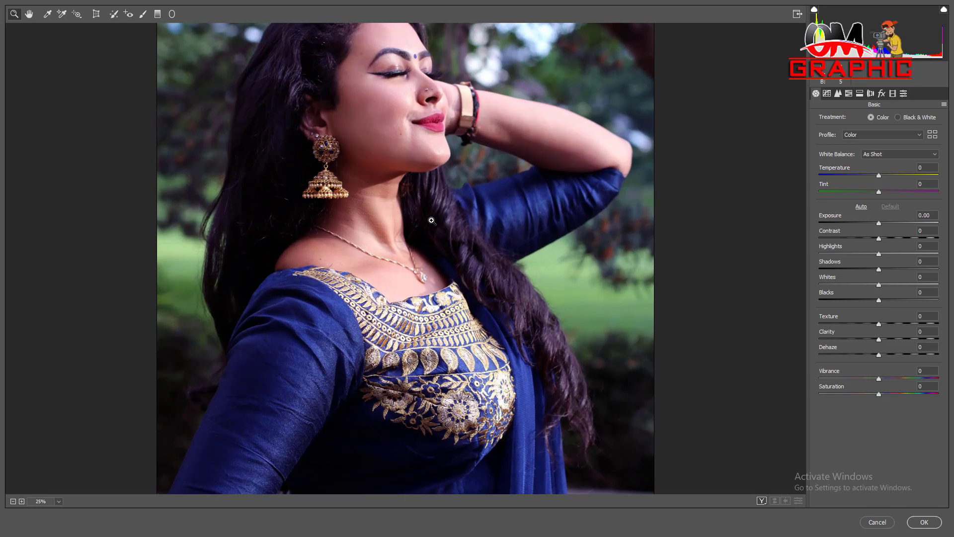
pyautogui.hotkey('ctrl', '+')
pyautogui.hotkey('ctrl', '-')
pyautogui.hotkey('ctrl', '+')
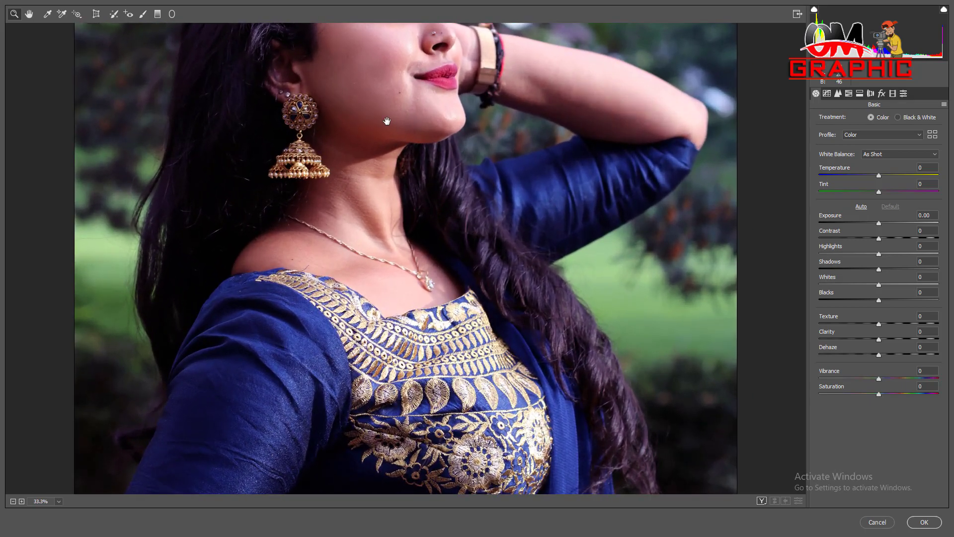
pyautogui.moveTo(388, 121); pyautogui.dragTo(430, 269)
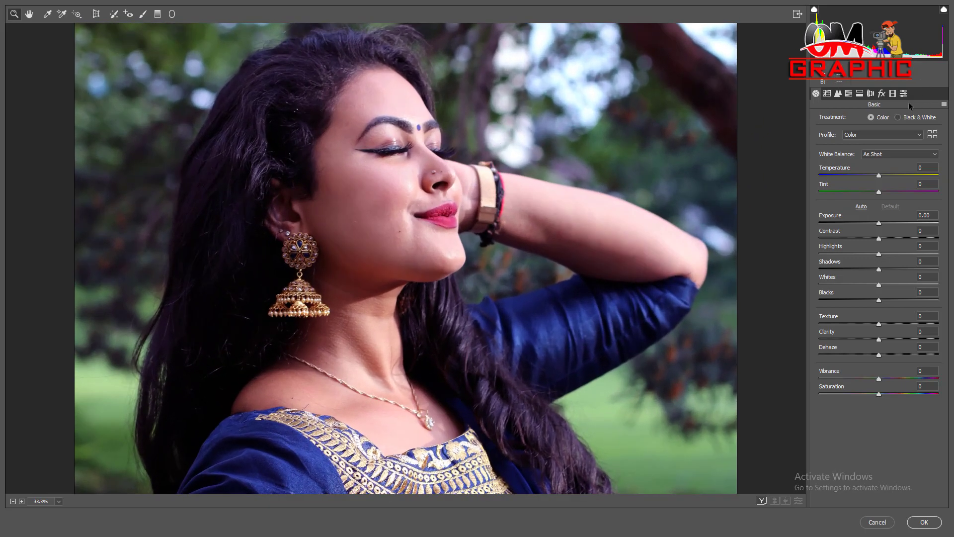
# In HSL Saturation, set Greens to +100, briefly compare fully drained, then restore strong greens.
pyautogui.click(847, 93)
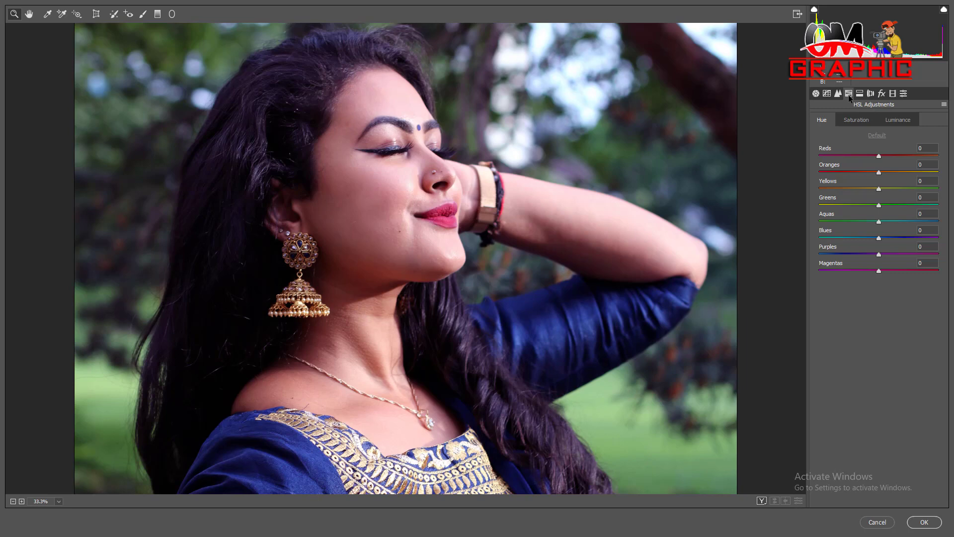
pyautogui.click(856, 123)
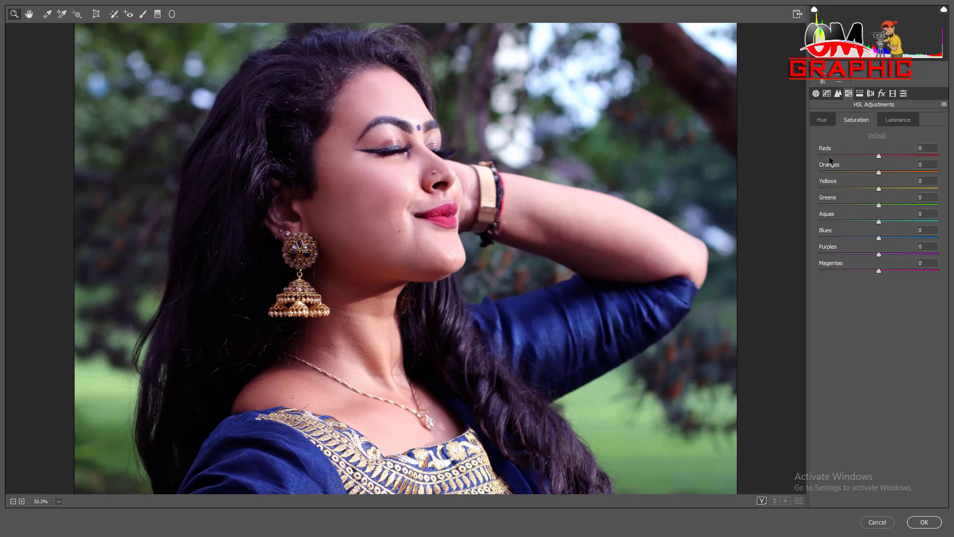
pyautogui.hotkey('ctrl', '-')
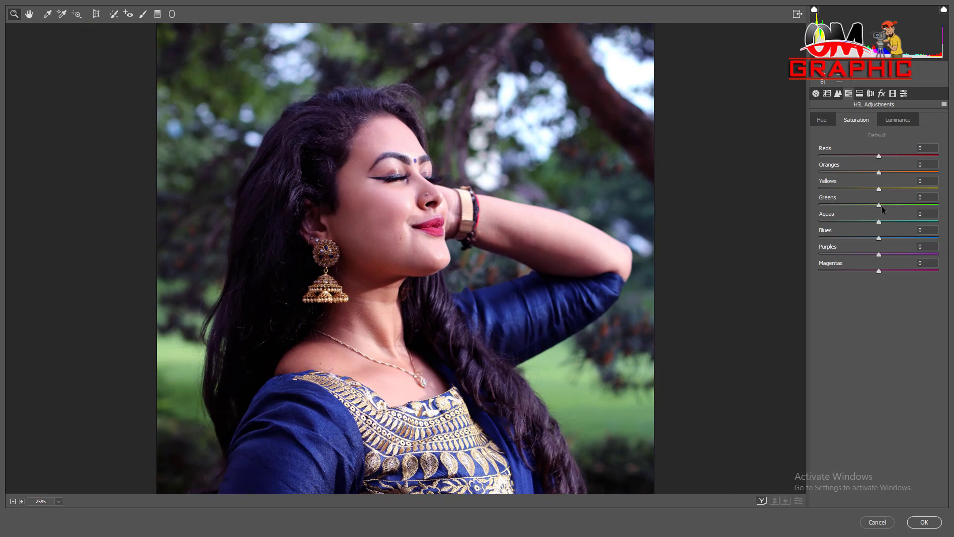
pyautogui.moveTo(899, 202); pyautogui.dragTo(939, 205)
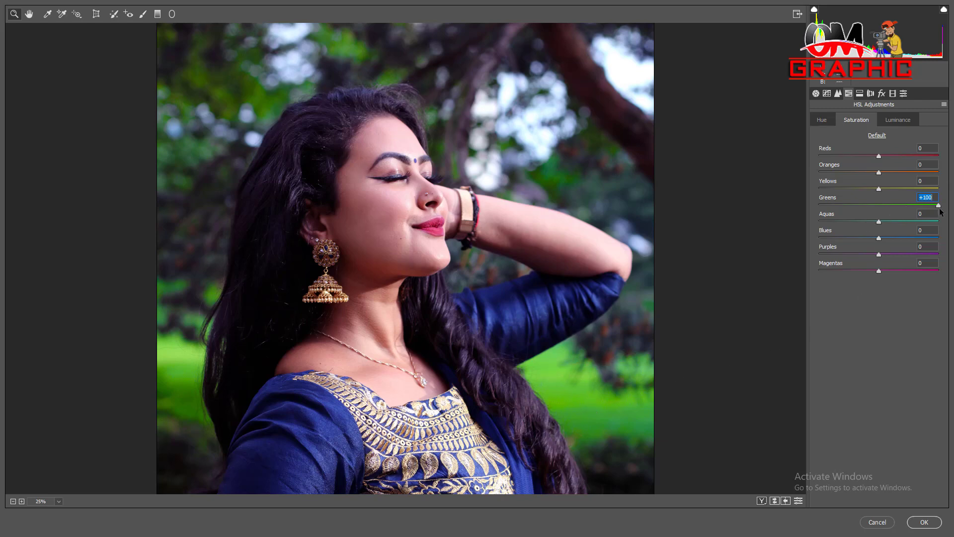
pyautogui.press('Tab')
pyautogui.moveTo(937, 206); pyautogui.dragTo(800, 208)
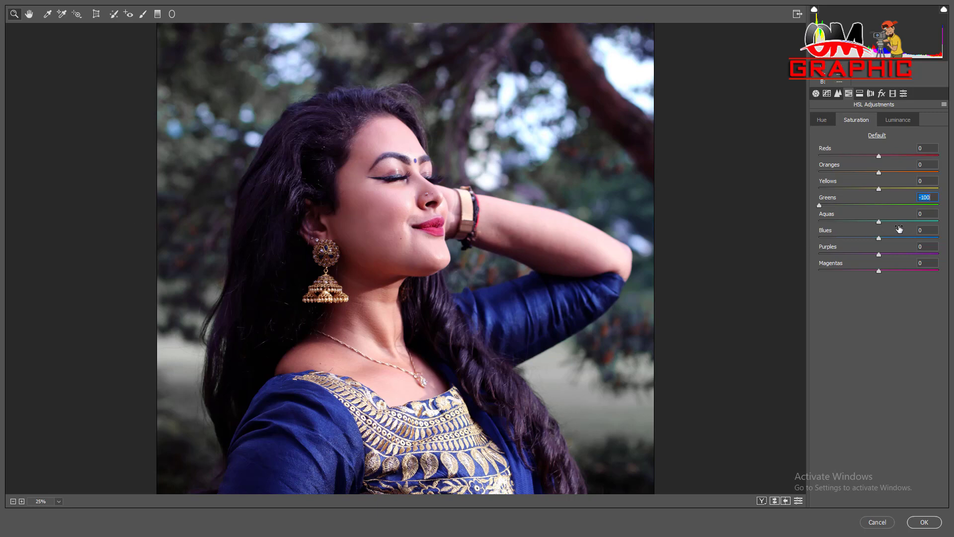
pyautogui.click(911, 205)
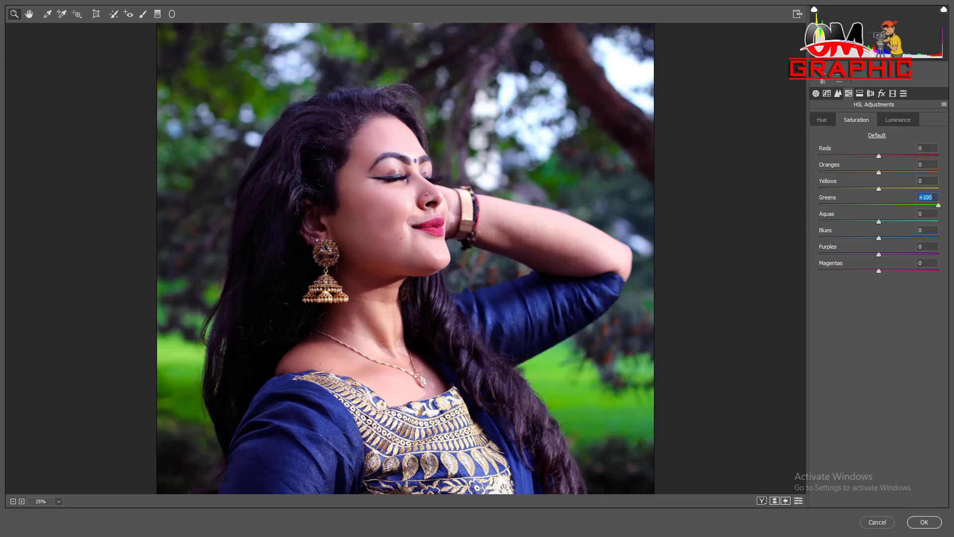
# Raise the Reds luminance in HSL to about +9.
pyautogui.click(907, 121)
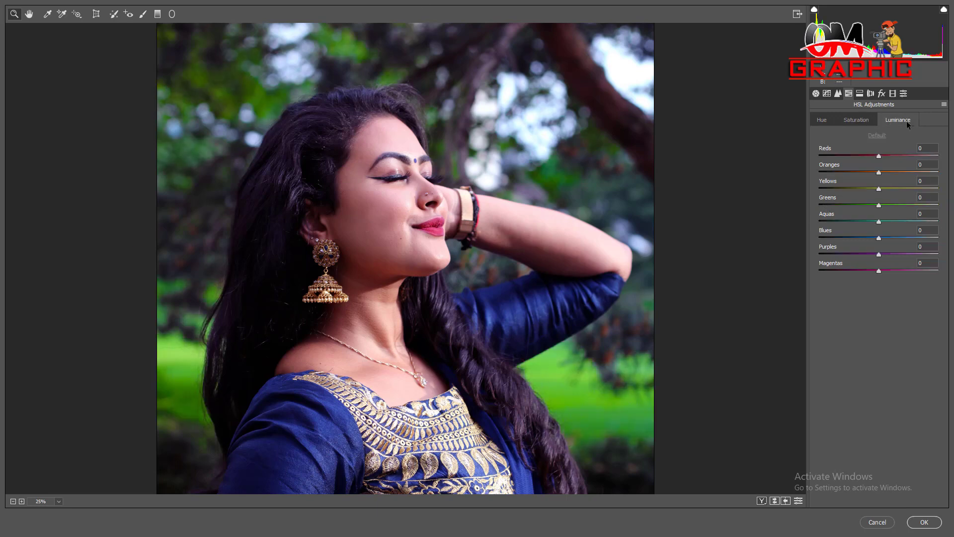
pyautogui.click(881, 157)
pyautogui.scroll(5, 517, 153)
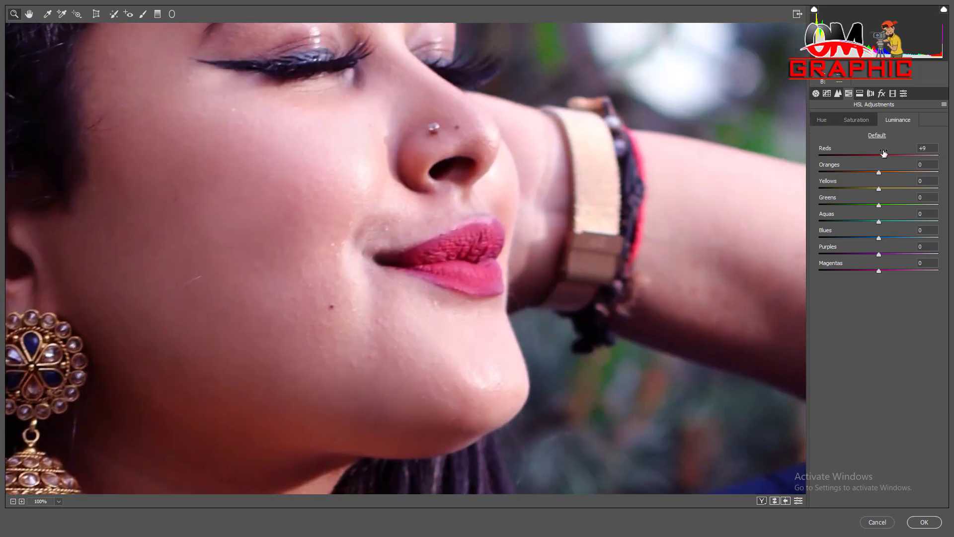
pyautogui.moveTo(885, 156)
pyautogui.mouseDown()
pyautogui.moveTo(856, 157)
pyautogui.moveTo(887, 160)
pyautogui.mouseUp()
# Shift the Reds hue toward magenta, to about -12.
pyautogui.click(863, 118)
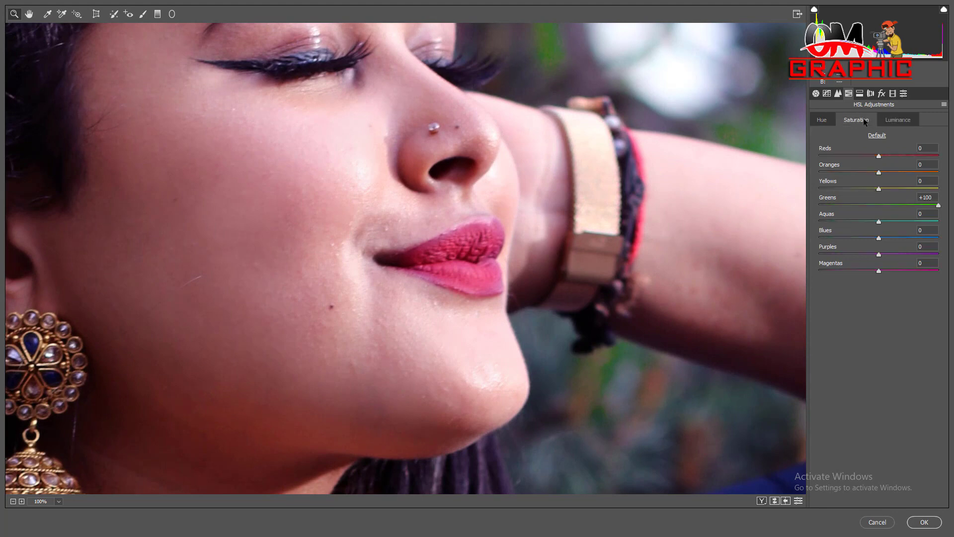
pyautogui.click(820, 121)
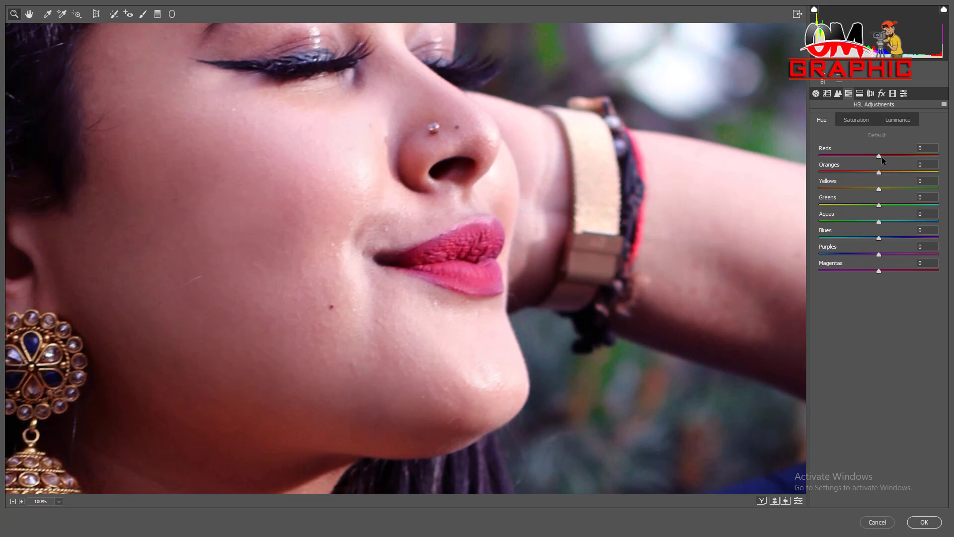
pyautogui.moveTo(880, 157)
pyautogui.mouseDown()
pyautogui.moveTo(938, 158)
pyautogui.moveTo(867, 166)
pyautogui.mouseUp()
# Confirm the Reds hue at -9 and shift the Greens hue to +12.
pyautogui.press('Up')
pyautogui.press('Up')
pyautogui.hotkey('ctrl', '-')
pyautogui.hotkey('ctrl', '-')
pyautogui.hotkey('ctrl', '-')
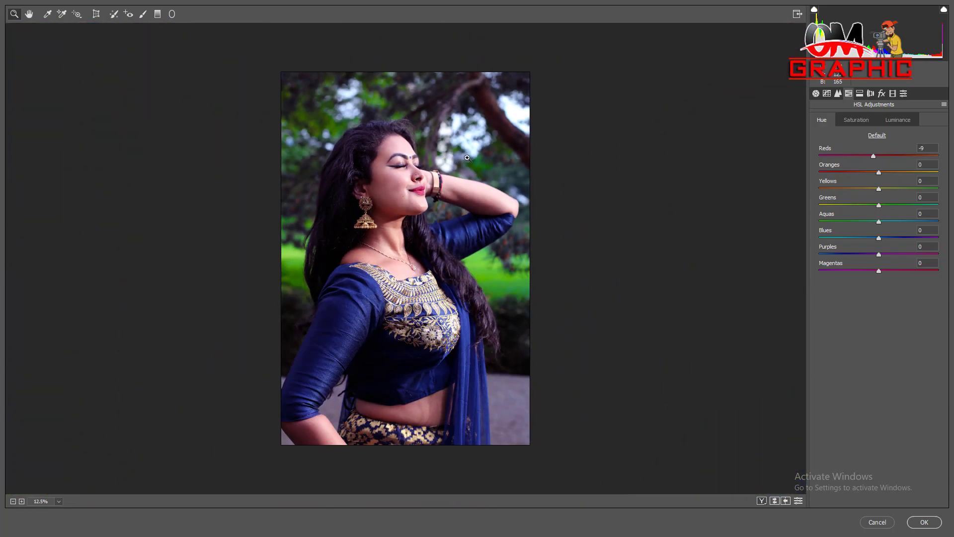
pyautogui.hotkey('ctrl', '+')
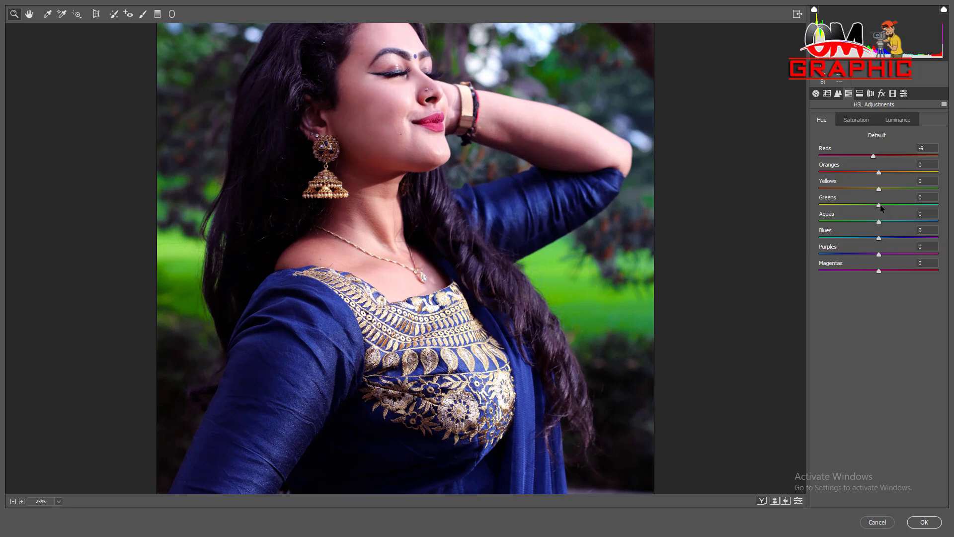
pyautogui.moveTo(880, 205)
pyautogui.mouseDown()
pyautogui.moveTo(926, 205)
pyautogui.moveTo(790, 220)
pyautogui.moveTo(943, 209)
pyautogui.moveTo(885, 205)
pyautogui.moveTo(830, 222)
pyautogui.moveTo(875, 222)
pyautogui.mouseUp()
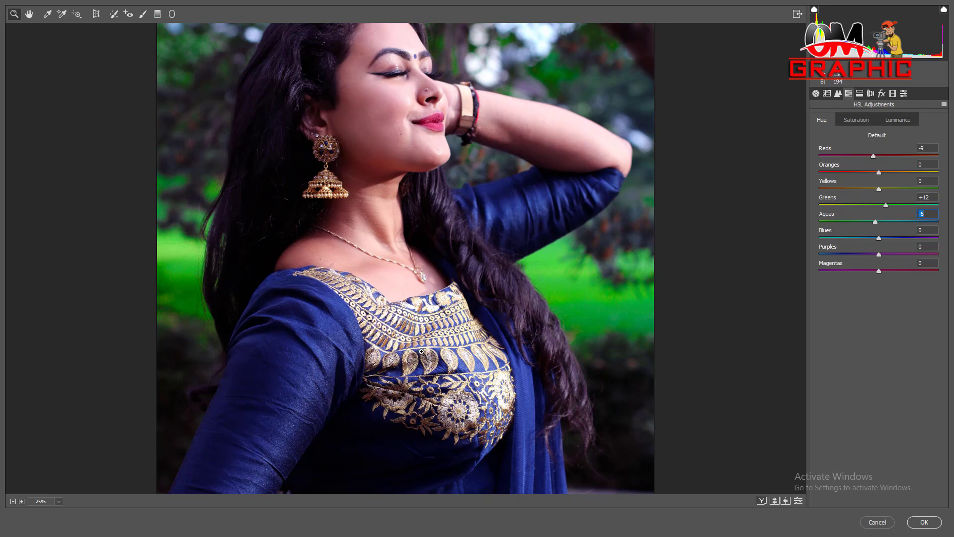
# Brighten the Blues luminance to +25 and shift the Blues hue to about -1.
pyautogui.click(857, 120)
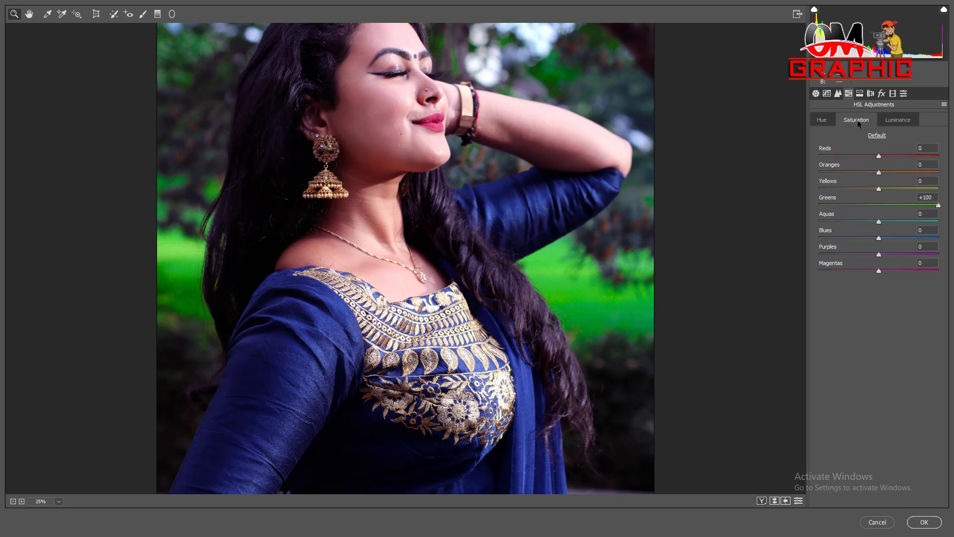
pyautogui.click(889, 120)
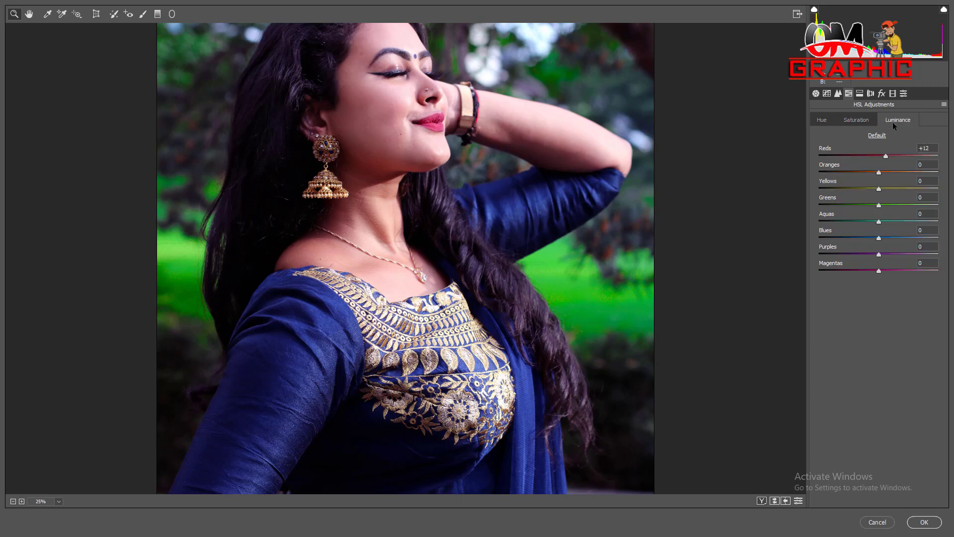
pyautogui.moveTo(879, 239)
pyautogui.mouseDown()
pyautogui.moveTo(864, 242)
pyautogui.moveTo(895, 240)
pyautogui.mouseUp()
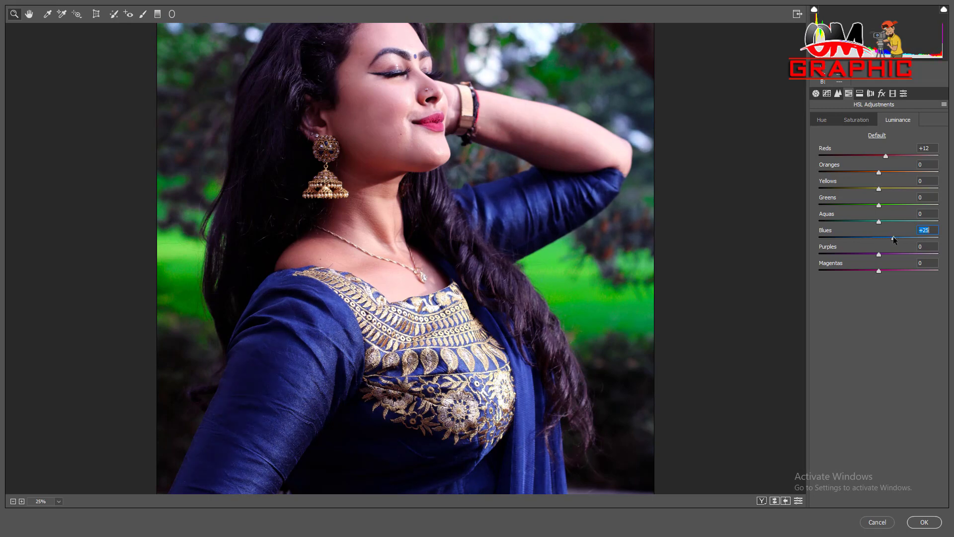
pyautogui.click(818, 120)
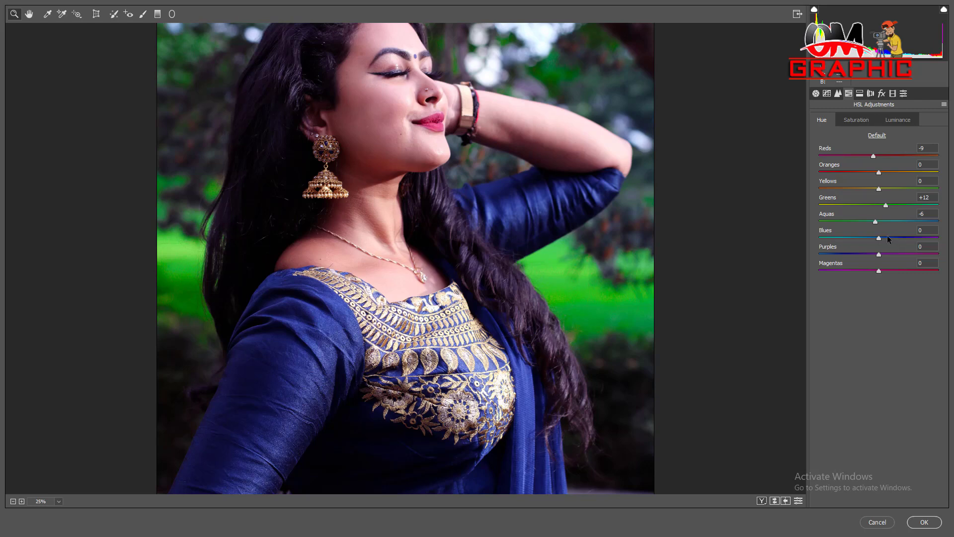
pyautogui.moveTo(888, 239)
pyautogui.mouseDown()
pyautogui.moveTo(948, 244)
pyautogui.moveTo(826, 243)
pyautogui.moveTo(880, 241)
pyautogui.moveTo(837, 255)
pyautogui.moveTo(947, 257)
pyautogui.moveTo(890, 267)
pyautogui.moveTo(878, 254)
pyautogui.mouseUp()
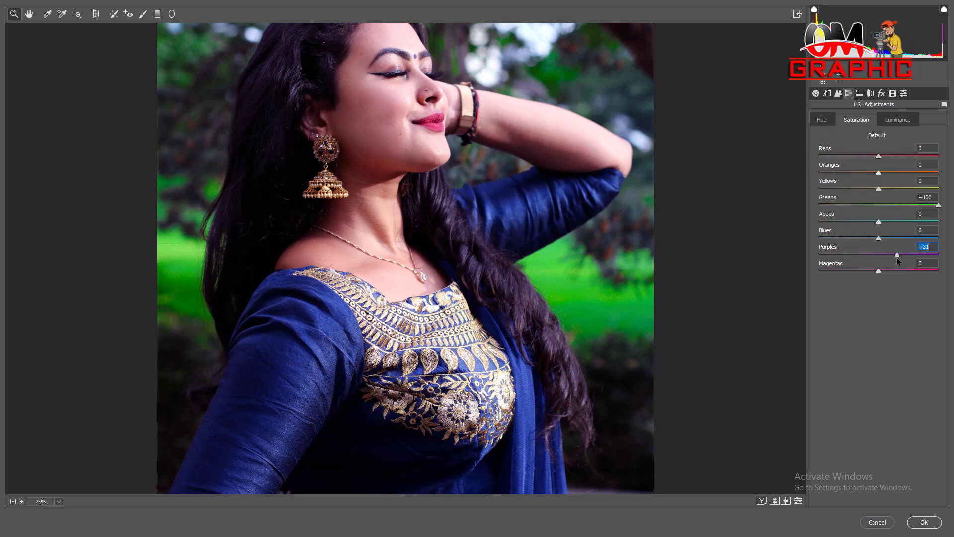
# Boost Yellows and cut Reds saturation; set luminance Reds +23, Yellows +29, Blues -13.
pyautogui.moveTo(879, 189); pyautogui.dragTo(903, 189)
pyautogui.moveTo(879, 157); pyautogui.dragTo(869, 158)
pyautogui.click(896, 119)
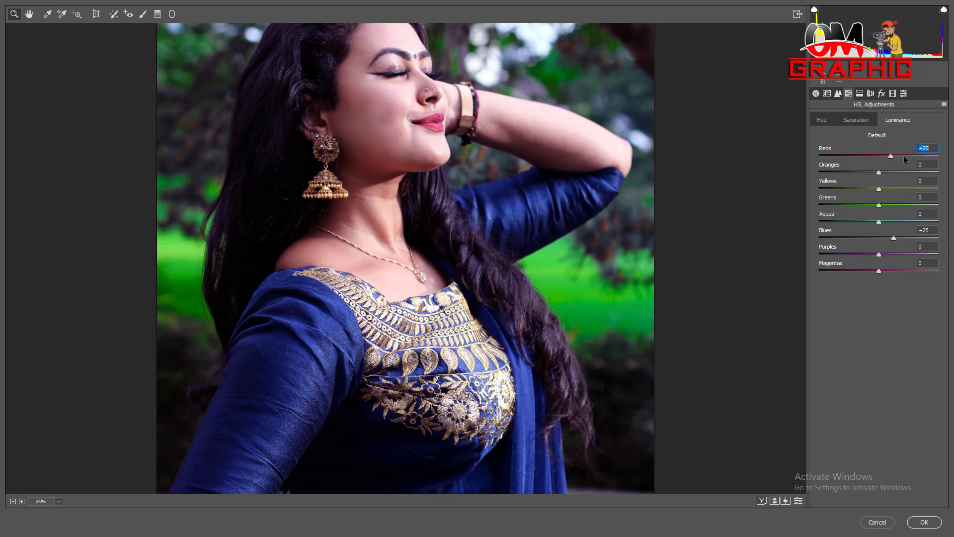
pyautogui.moveTo(892, 156); pyautogui.dragTo(895, 156)
pyautogui.moveTo(879, 189)
pyautogui.mouseDown()
pyautogui.moveTo(890, 189)
pyautogui.moveTo(802, 210)
pyautogui.moveTo(869, 208)
pyautogui.mouseUp()
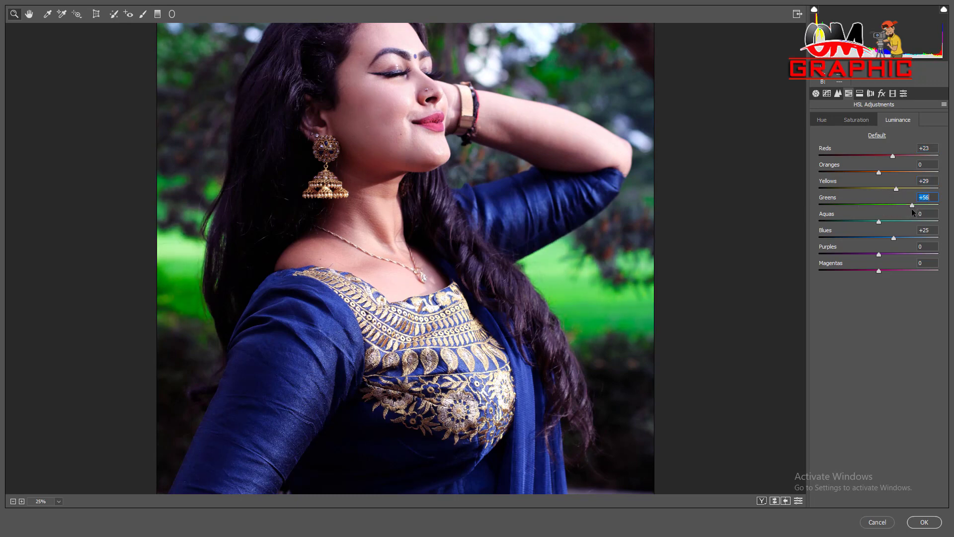
pyautogui.moveTo(892, 238)
pyautogui.mouseDown()
pyautogui.moveTo(810, 242)
pyautogui.moveTo(852, 246)
pyautogui.mouseUp()
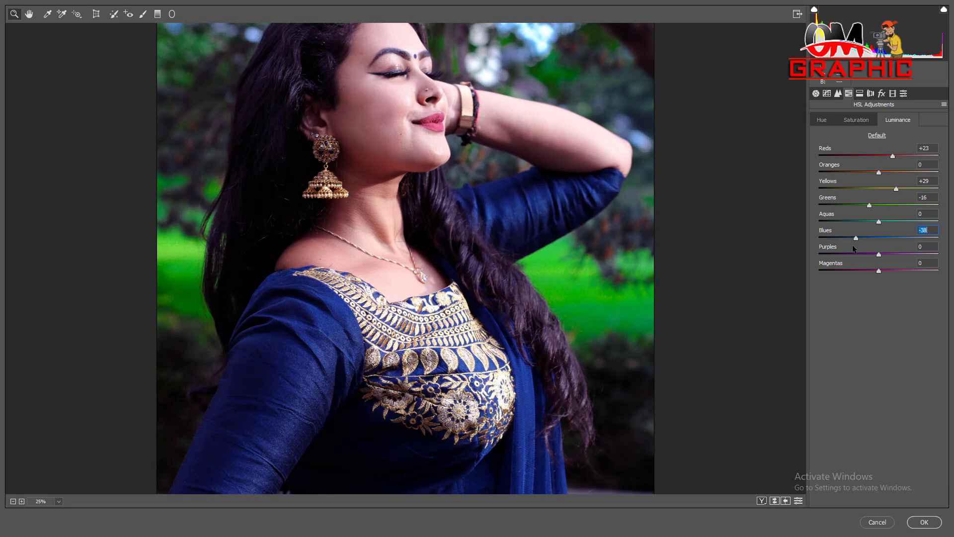
pyautogui.moveTo(852, 245)
pyautogui.mouseDown()
pyautogui.moveTo(828, 253)
pyautogui.moveTo(891, 262)
pyautogui.moveTo(869, 261)
pyautogui.moveTo(886, 279)
pyautogui.mouseUp()
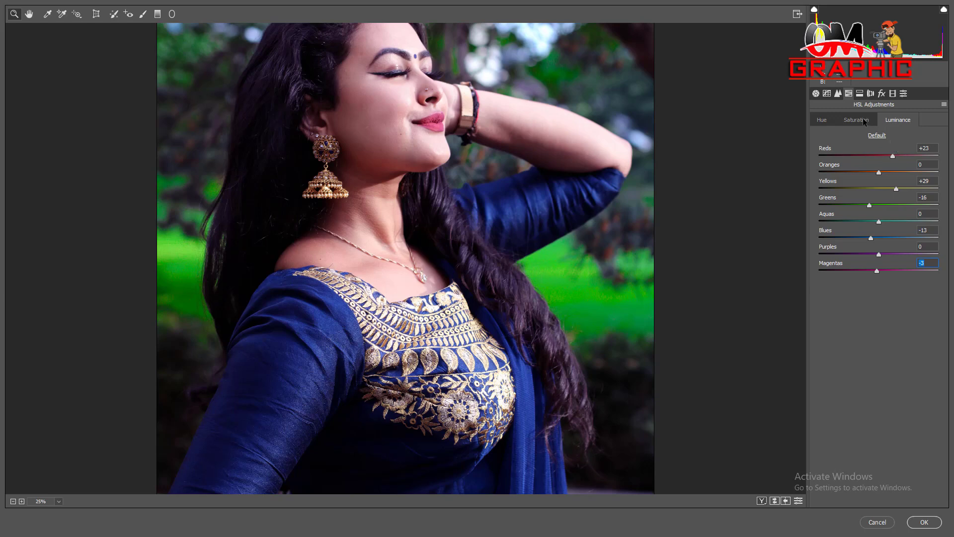
# Add an RGB tone curve point that lifts the curve slightly.
pyautogui.click(828, 94)
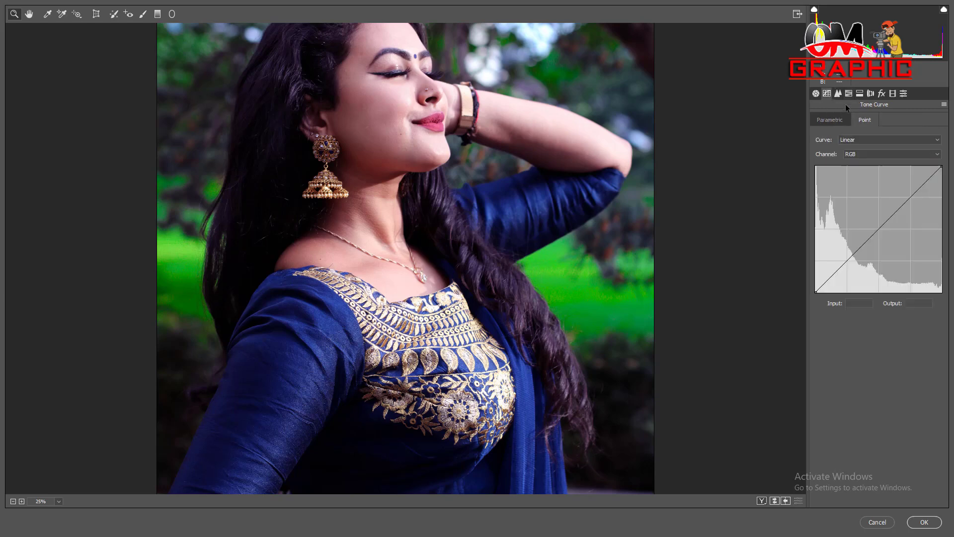
pyautogui.moveTo(842, 266); pyautogui.dragTo(848, 262)
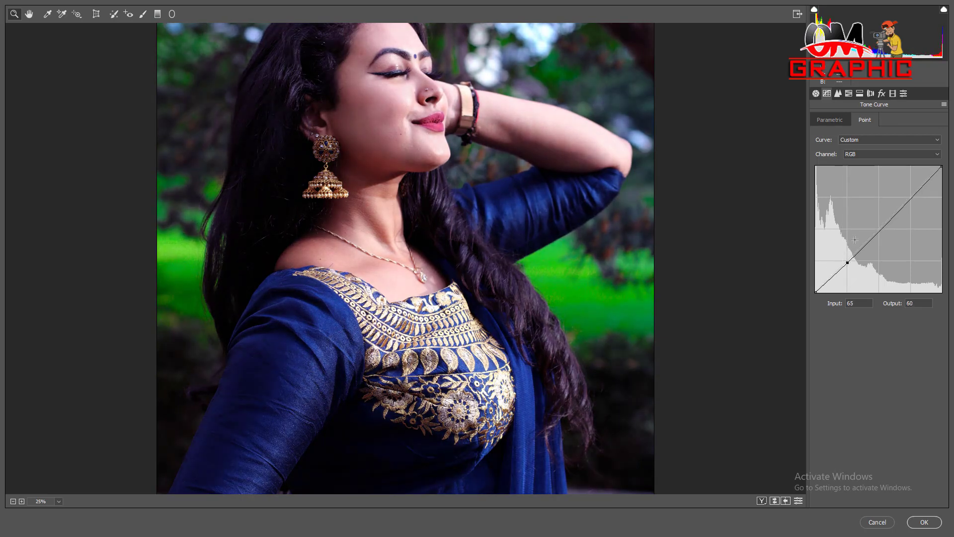
pyautogui.click(839, 93)
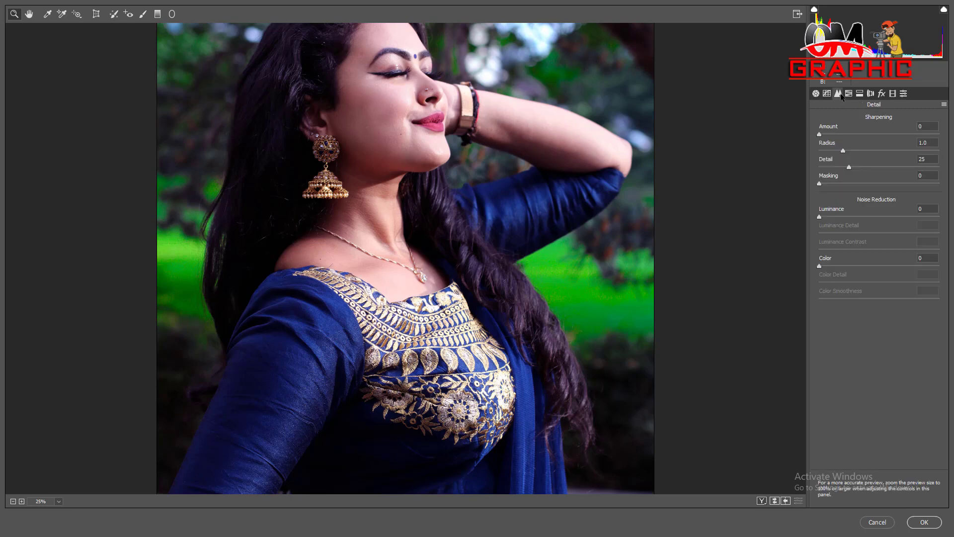
pyautogui.click(860, 94)
pyautogui.click(871, 96)
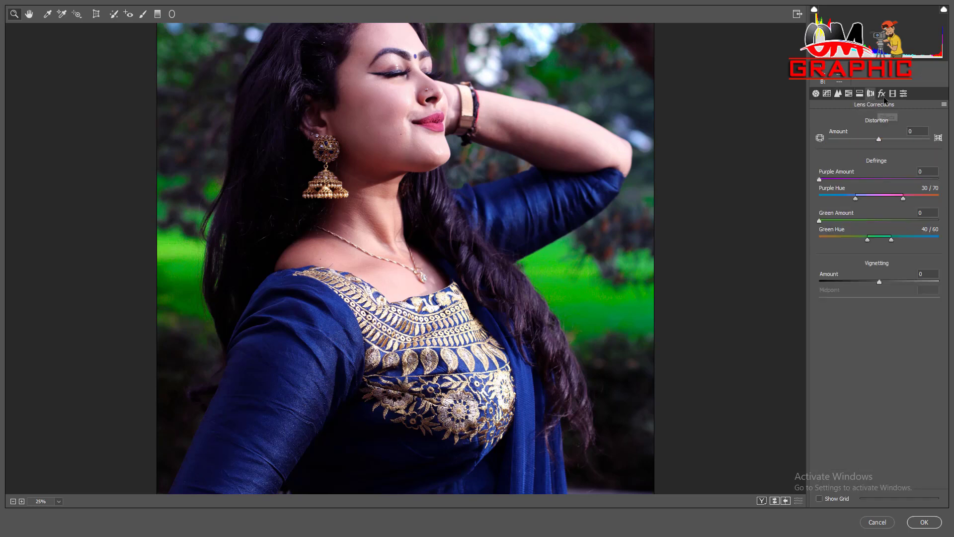
pyautogui.click(885, 96)
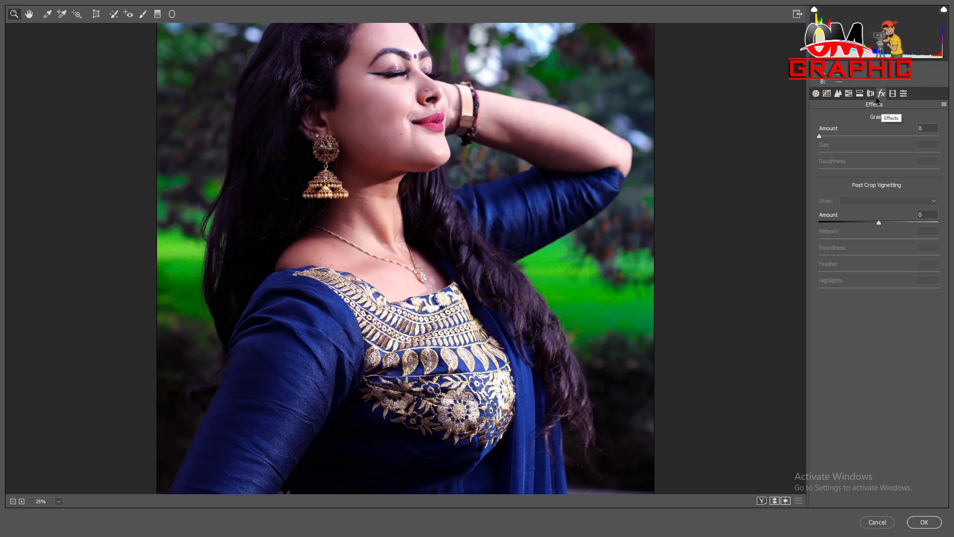
# Add a strong dark vignette with Amount -100 and Midpoint 0.
pyautogui.click(870, 94)
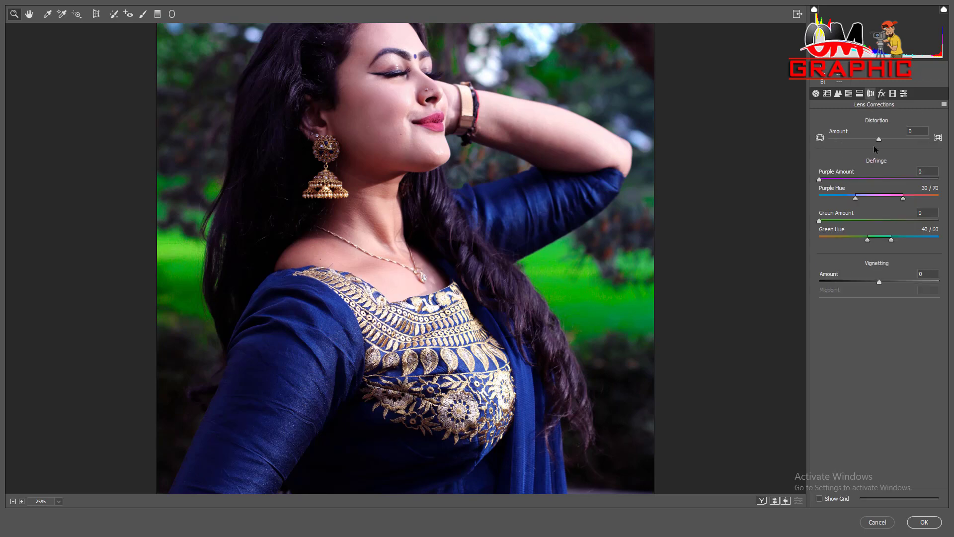
pyautogui.moveTo(879, 281)
pyautogui.mouseDown()
pyautogui.moveTo(897, 282)
pyautogui.moveTo(879, 284)
pyautogui.mouseUp()
pyautogui.hotkey('ctrl', '-')
pyautogui.hotkey('ctrl', '-')
pyautogui.hotkey('ctrl', '-')
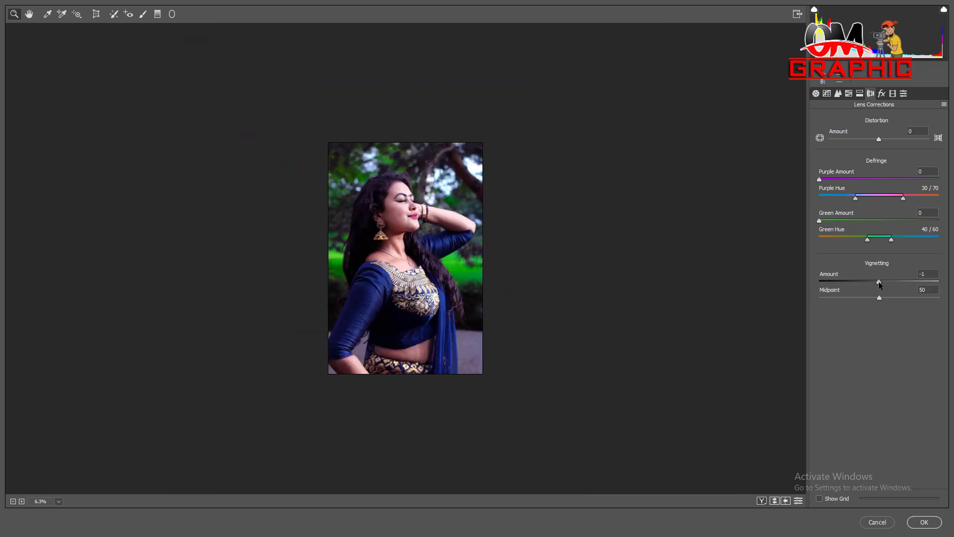
pyautogui.hotkey('ctrl', '-')
pyautogui.moveTo(895, 284)
pyautogui.mouseDown()
pyautogui.moveTo(913, 288)
pyautogui.moveTo(808, 290)
pyautogui.mouseUp()
pyautogui.hotkey('ctrl', '+')
pyautogui.hotkey('ctrl', '+')
pyautogui.hotkey('ctrl', '-')
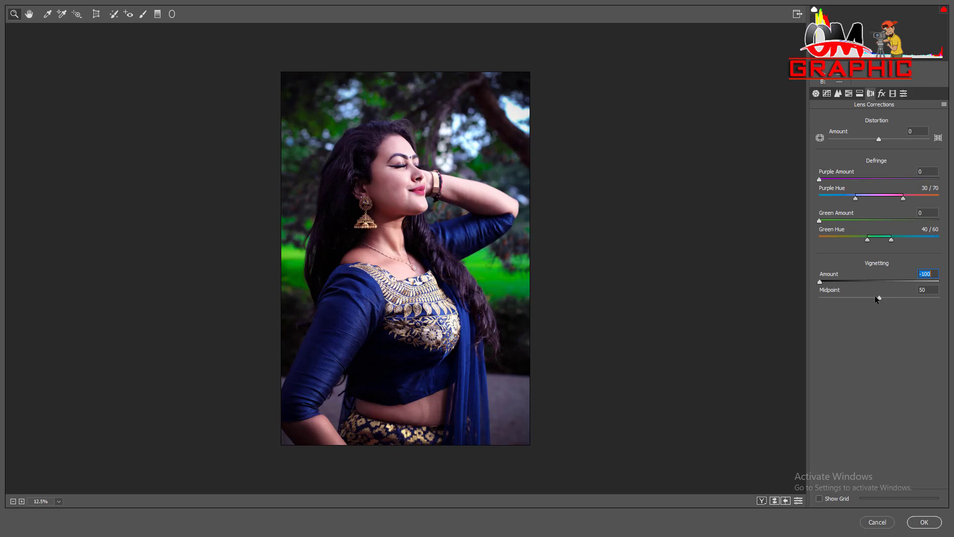
pyautogui.moveTo(878, 297)
pyautogui.mouseDown()
pyautogui.moveTo(905, 297)
pyautogui.moveTo(774, 303)
pyautogui.mouseUp()
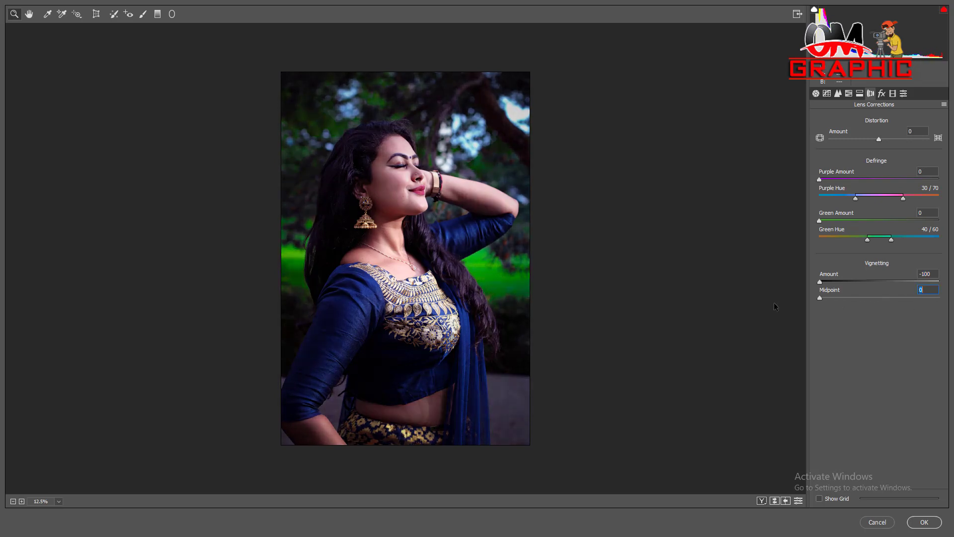
pyautogui.click(457, 139)
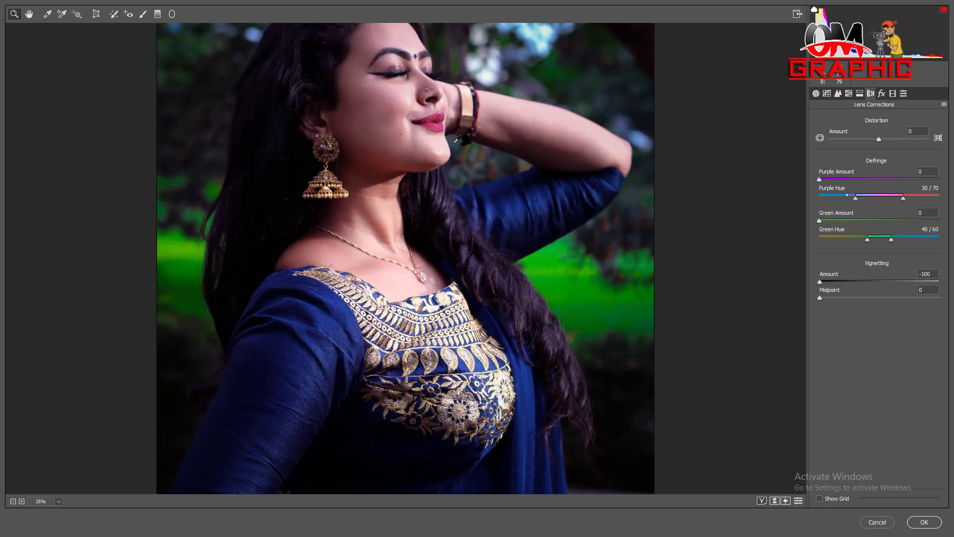
pyautogui.click(448, 141)
# Widen green defringe slightly, sharpen (amount 21, detail 32, masking 11), and lift the curve.
pyautogui.moveTo(898, 244); pyautogui.dragTo(902, 244)
pyautogui.click(839, 95)
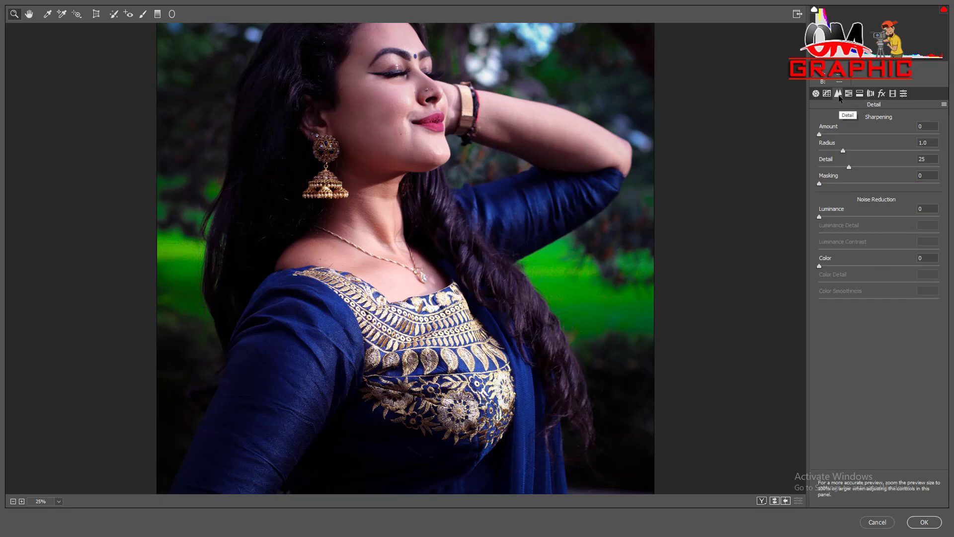
pyautogui.moveTo(840, 134)
pyautogui.mouseDown()
pyautogui.moveTo(855, 151)
pyautogui.moveTo(846, 151)
pyautogui.mouseUp()
pyautogui.moveTo(860, 168); pyautogui.dragTo(857, 168)
pyautogui.moveTo(830, 184); pyautogui.dragTo(824, 184)
pyautogui.click(828, 94)
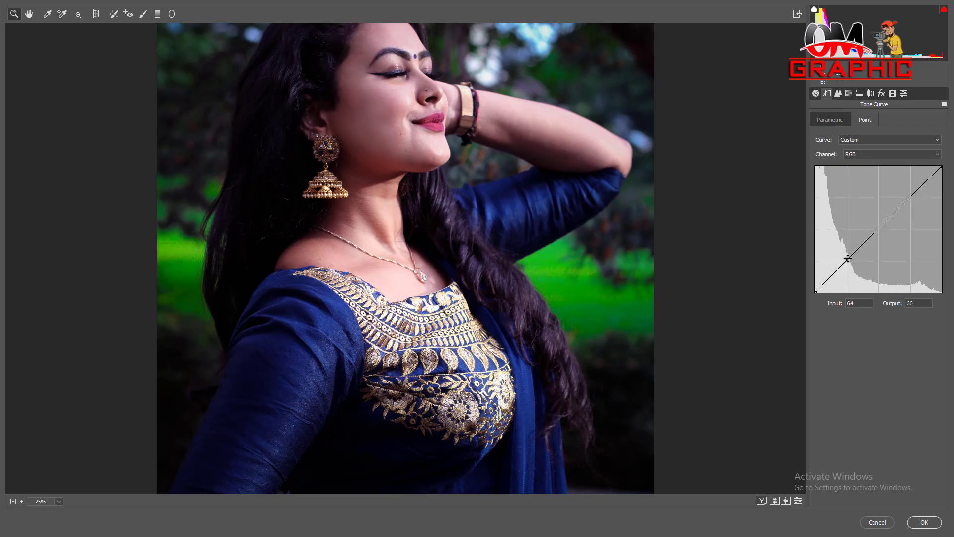
pyautogui.moveTo(847, 256); pyautogui.dragTo(846, 259)
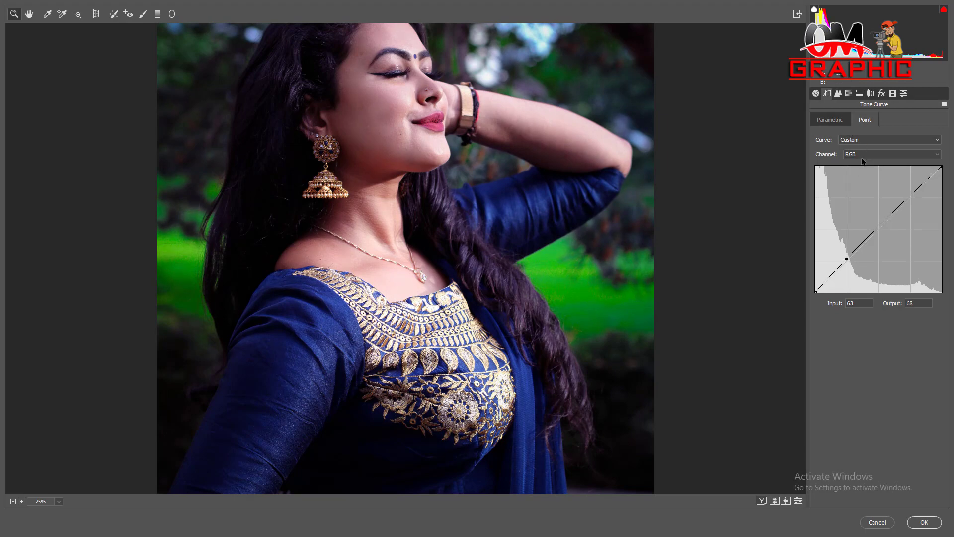
# Apply the Camera Raw edits and centre the face in the view.
pyautogui.click(925, 522)
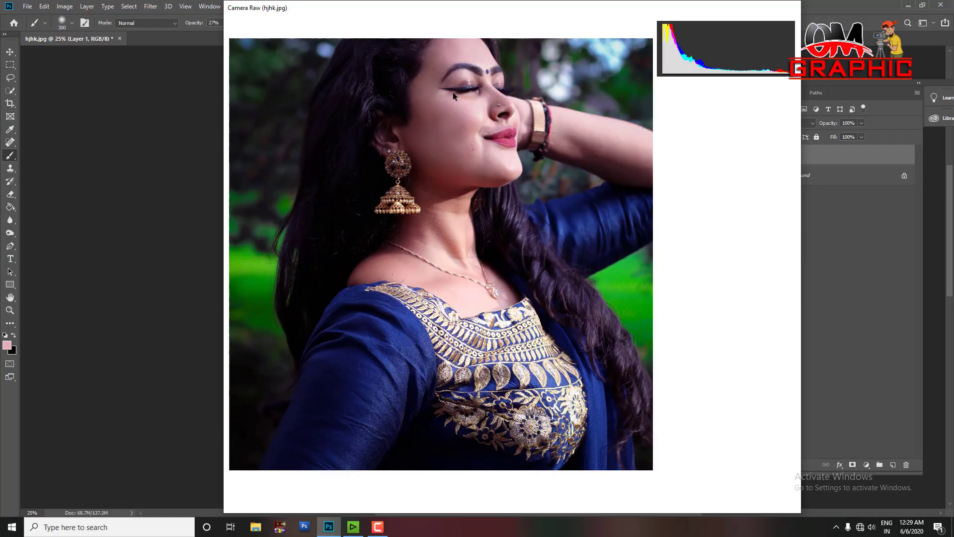
pyautogui.hotkey('ctrl', '-')
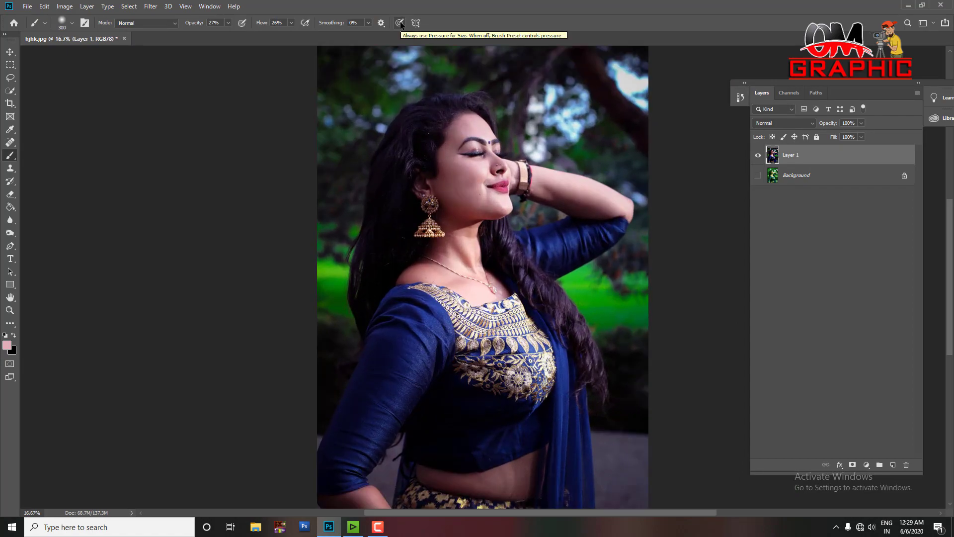
pyautogui.scroll(5, 497, 154)
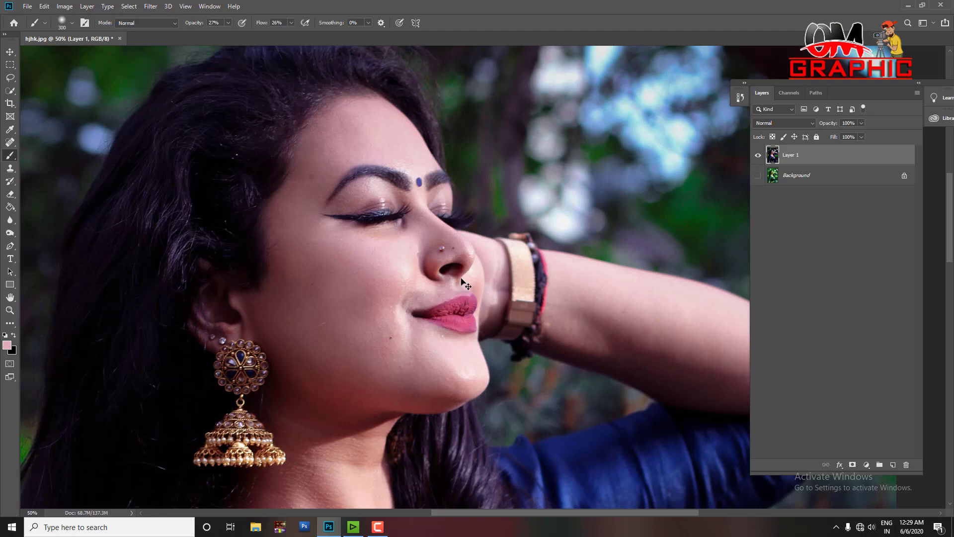
pyautogui.scroll(2, 477, 269)
pyautogui.moveTo(388, 286); pyautogui.dragTo(395, 267)
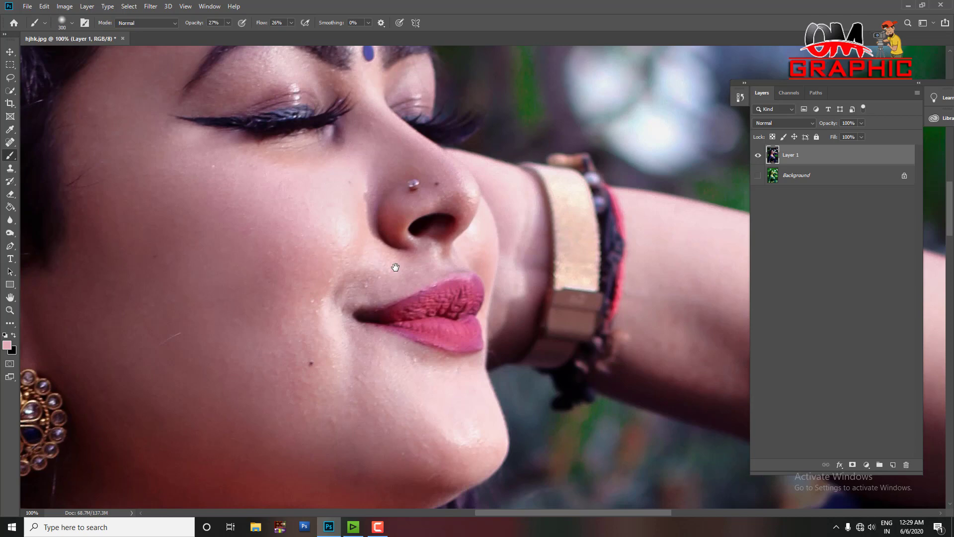
pyautogui.scroll(3, 395, 266)
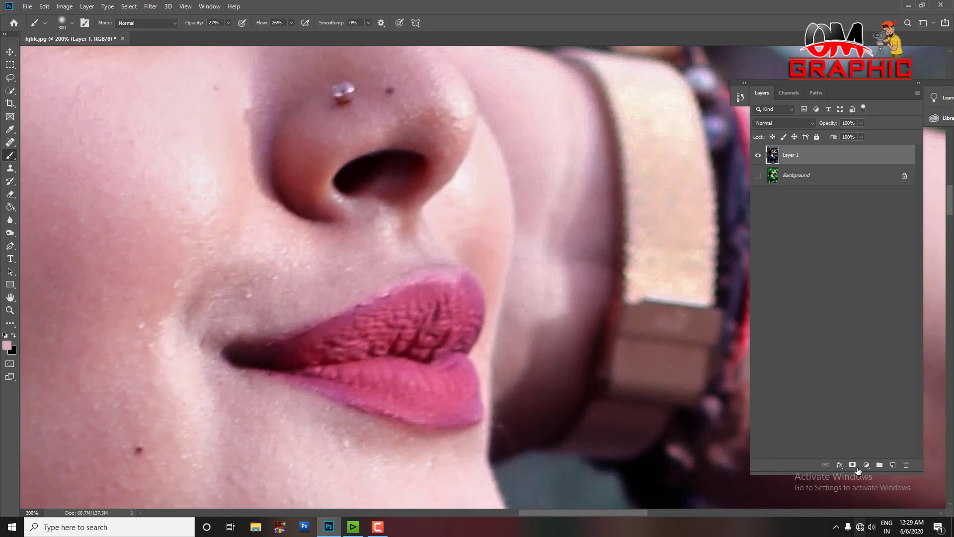
# Add a new empty layer above Layer 1 and select the Brush tool.
pyautogui.click(893, 464)
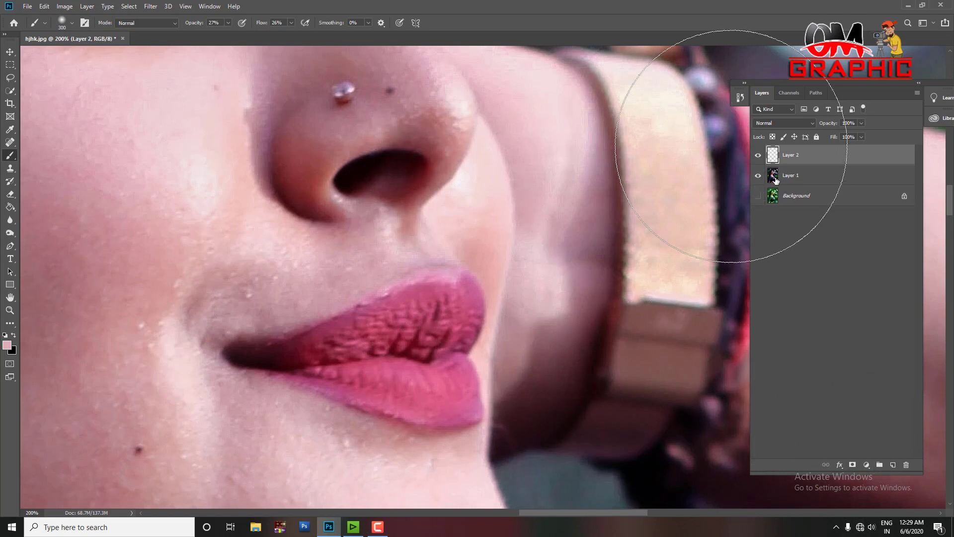
pyautogui.scroll(2, 250, 303)
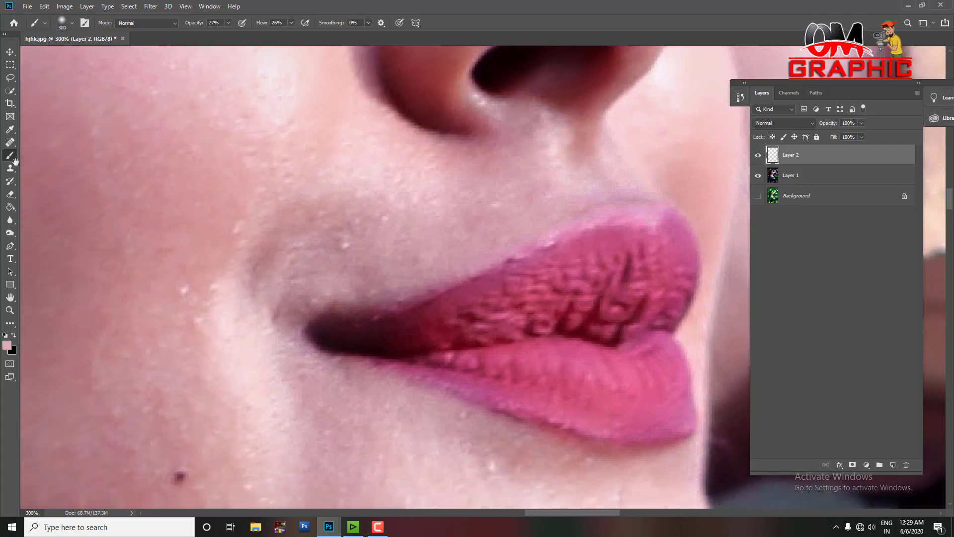
pyautogui.rightClick(16, 162)
pyautogui.click(97, 155)
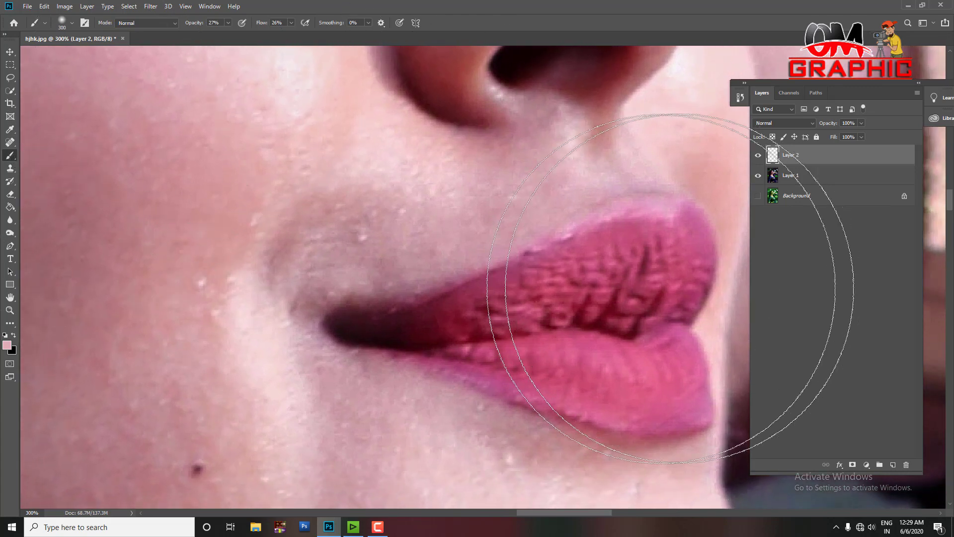
# Set the brush to Opacity 68%, Flow 46%, a smaller size and deep red #b0001e.
pyautogui.click(227, 22)
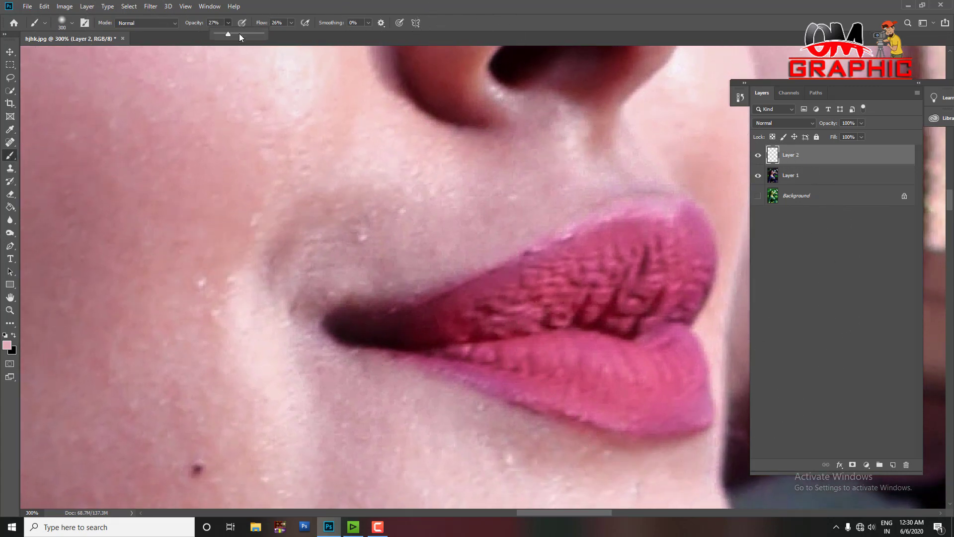
pyautogui.click(291, 22)
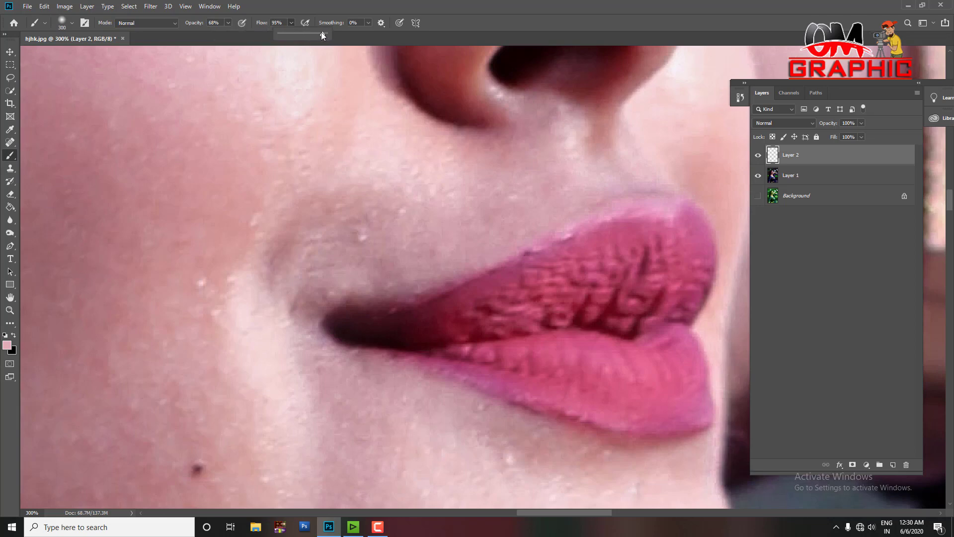
pyautogui.moveTo(323, 34); pyautogui.dragTo(300, 35)
pyautogui.press('[')
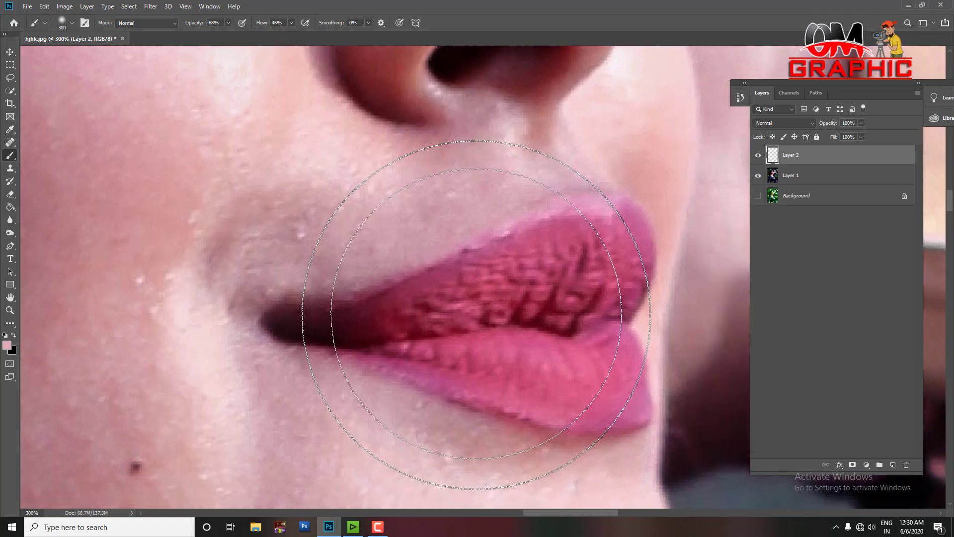
pyautogui.press('[')
pyautogui.press('[')
pyautogui.press('[')
pyautogui.press('[')
pyautogui.press('[')
pyautogui.moveTo(385, 316); pyautogui.dragTo(404, 309)
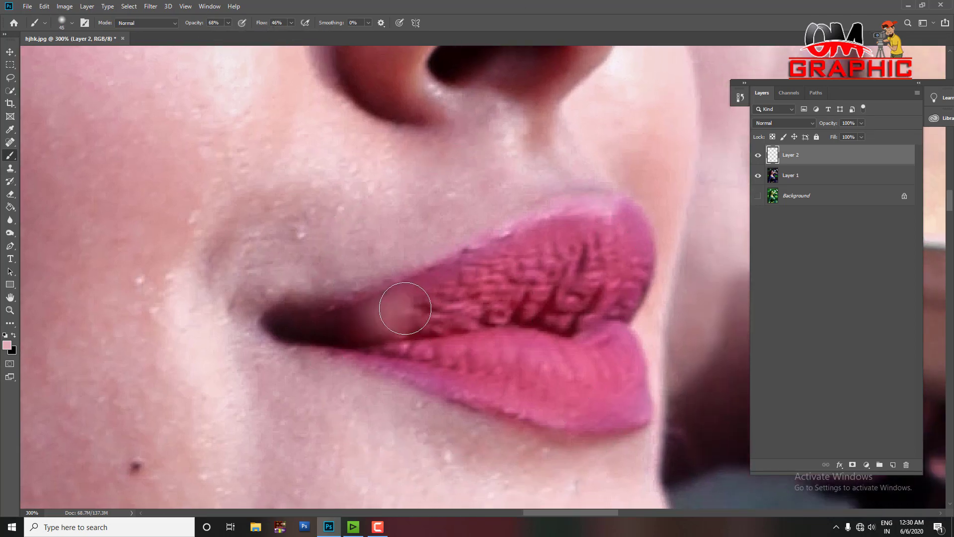
pyautogui.press(']')
pyautogui.hotkey('ctrl', 'z')
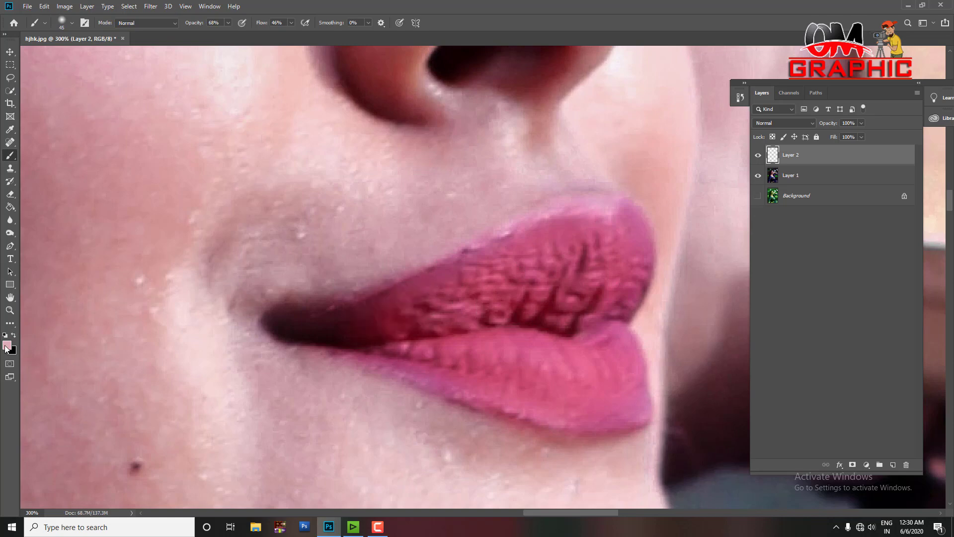
pyautogui.click(7, 344)
pyautogui.click(345, 264)
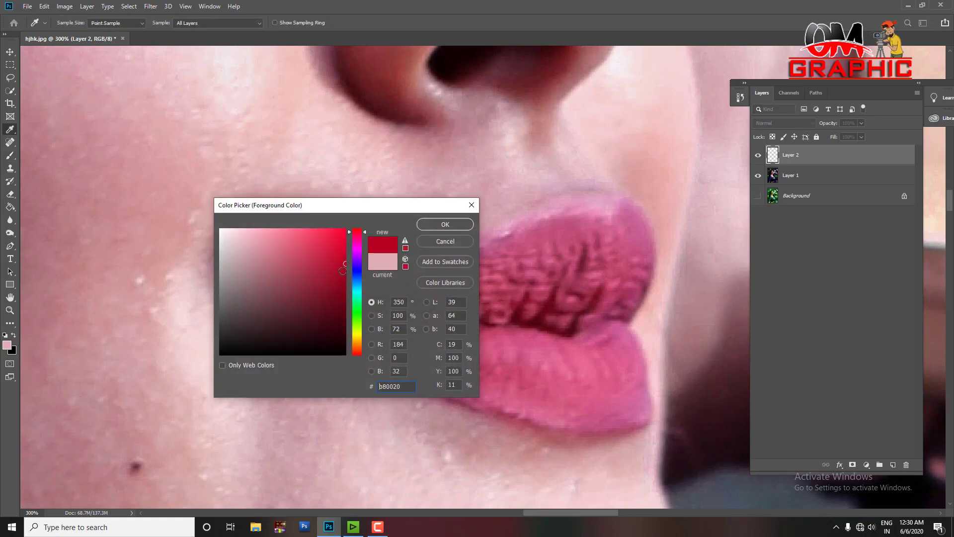
# Paint both lips deep red on Layer 2, resizing the brush for the edges.
pyautogui.click(464, 226)
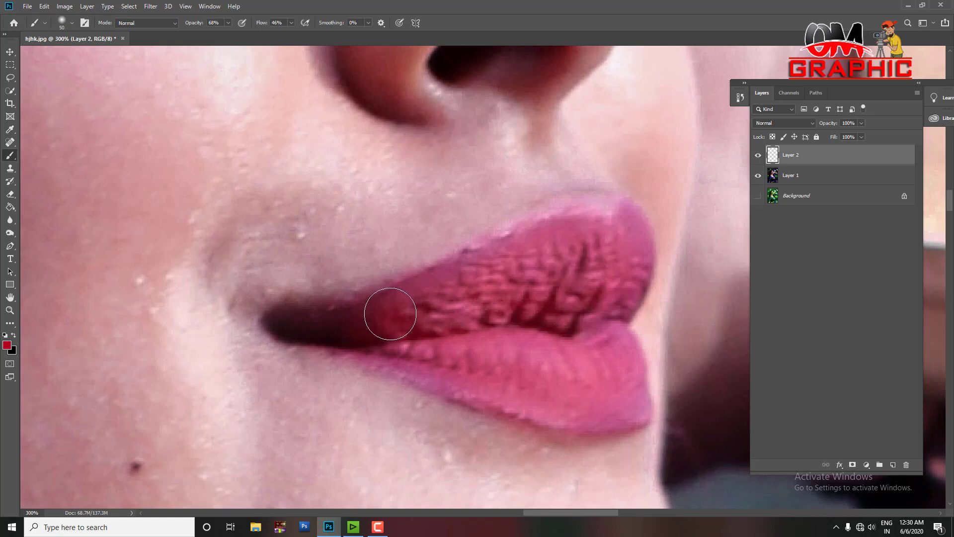
pyautogui.moveTo(390, 314)
pyautogui.mouseDown()
pyautogui.moveTo(533, 249)
pyautogui.moveTo(618, 227)
pyautogui.moveTo(543, 283)
pyautogui.moveTo(433, 305)
pyautogui.moveTo(392, 343)
pyautogui.moveTo(578, 368)
pyautogui.moveTo(617, 392)
pyautogui.moveTo(505, 388)
pyautogui.moveTo(436, 358)
pyautogui.moveTo(594, 330)
pyautogui.moveTo(633, 379)
pyautogui.moveTo(571, 398)
pyautogui.moveTo(438, 375)
pyautogui.moveTo(335, 326)
pyautogui.moveTo(507, 253)
pyautogui.moveTo(569, 213)
pyautogui.moveTo(628, 219)
pyautogui.moveTo(601, 252)
pyautogui.mouseUp()
pyautogui.press('[')
pyautogui.hotkey('ctrl', 'z')
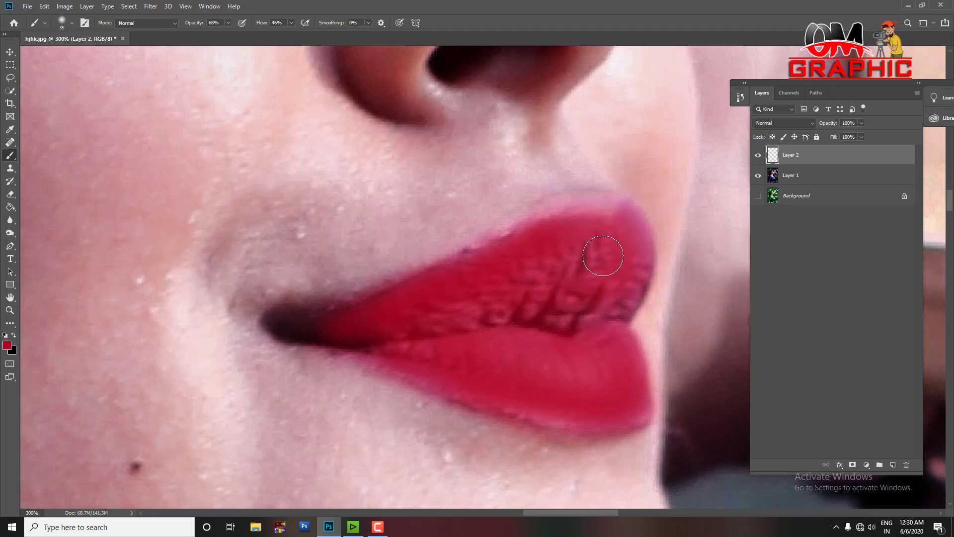
pyautogui.press('[')
pyautogui.moveTo(551, 247)
pyautogui.mouseDown()
pyautogui.moveTo(582, 209)
pyautogui.moveTo(618, 213)
pyautogui.moveTo(584, 250)
pyautogui.moveTo(458, 314)
pyautogui.moveTo(612, 292)
pyautogui.moveTo(631, 249)
pyautogui.moveTo(634, 281)
pyautogui.moveTo(550, 264)
pyautogui.moveTo(409, 347)
pyautogui.moveTo(456, 375)
pyautogui.moveTo(456, 354)
pyautogui.moveTo(595, 362)
pyautogui.moveTo(433, 348)
pyautogui.mouseUp()
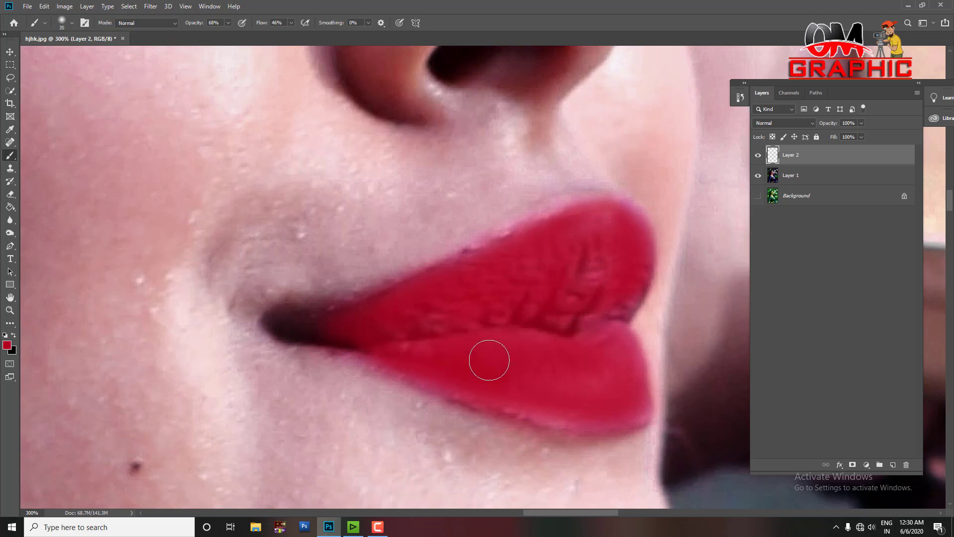
pyautogui.press(']')
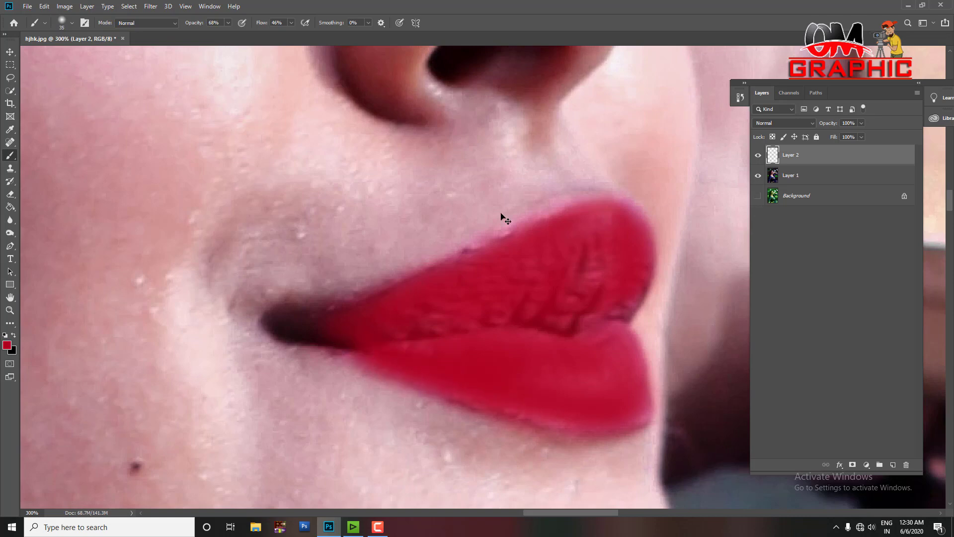
pyautogui.hotkey('ctrl', '1')
pyautogui.hotkey('ctrl', '-')
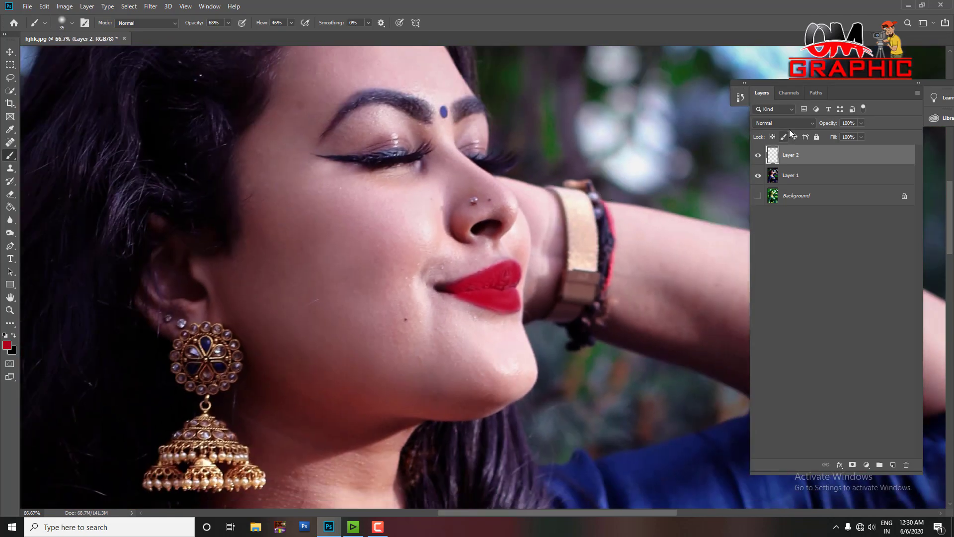
# Set Layer 2 to Overlay blending and paint over the dark lip corner.
pyautogui.click(790, 124)
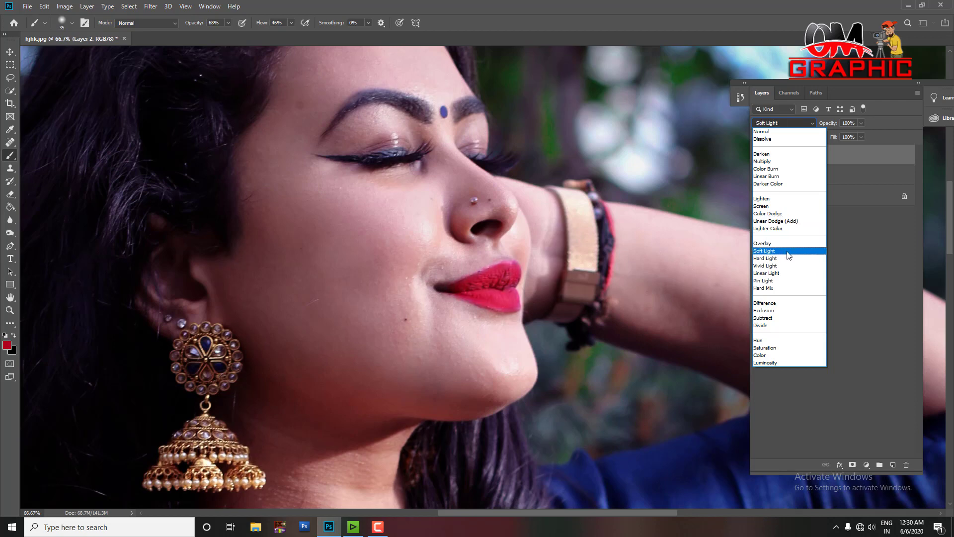
pyautogui.press('Up')
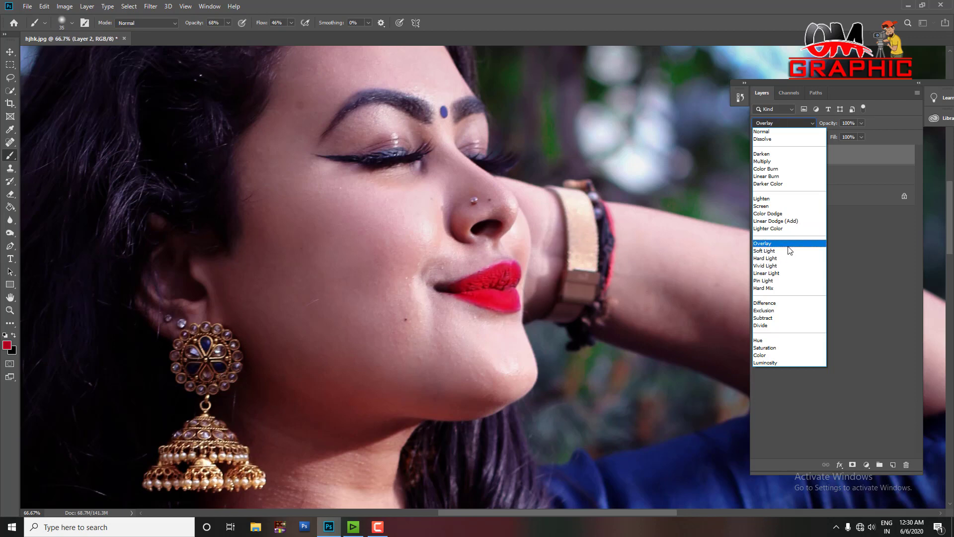
pyautogui.press('Return')
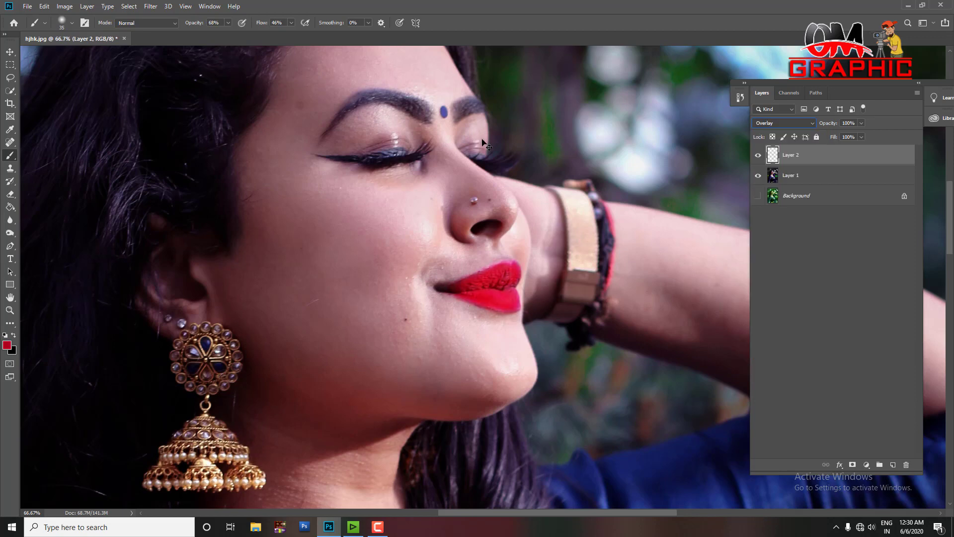
pyautogui.hotkey('ctrl', '+')
pyautogui.hotkey('ctrl', '+')
pyautogui.hotkey('ctrl', '+')
pyautogui.hotkey('ctrl', '+')
pyautogui.hotkey('ctrl', '-')
pyautogui.hotkey('ctrl', '-')
pyautogui.hotkey('ctrl', '-')
pyautogui.hotkey('ctrl', '-')
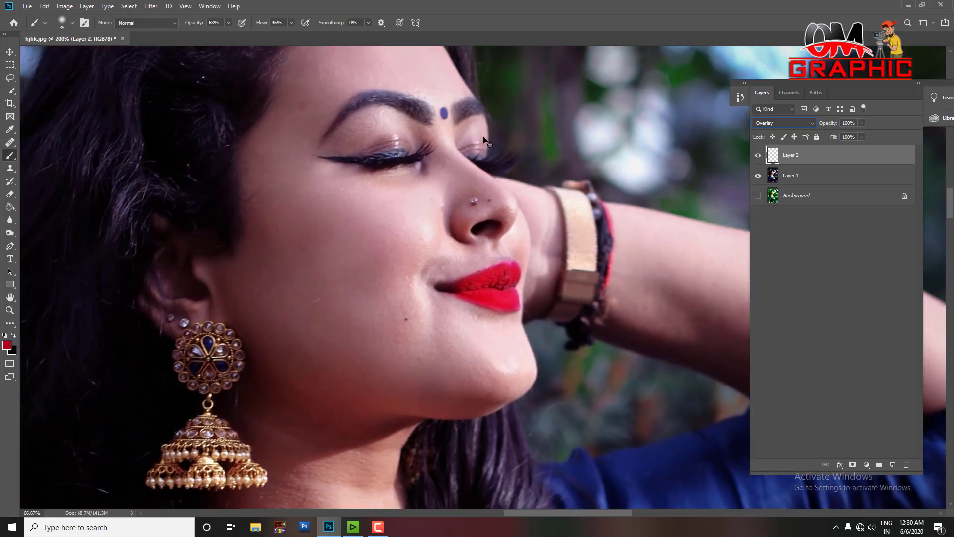
pyautogui.hotkey('ctrl', '-')
pyautogui.hotkey('ctrl', '-')
pyautogui.hotkey('ctrl', '-')
pyautogui.hotkey('ctrl', '-')
pyautogui.hotkey('ctrl', '+')
pyautogui.hotkey('ctrl', '+')
pyautogui.hotkey('ctrl', '+')
pyautogui.hotkey('ctrl', '+')
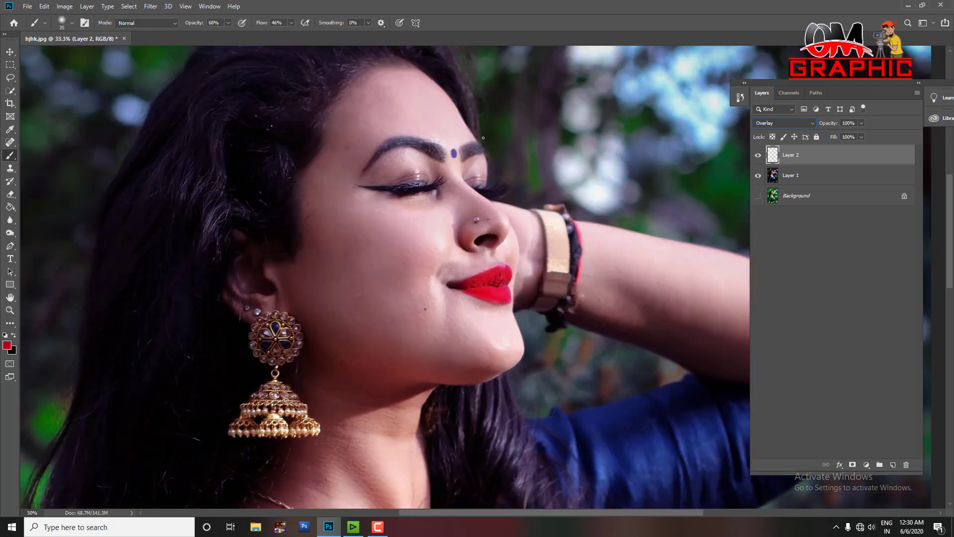
pyautogui.hotkey('ctrl', '+')
pyautogui.hotkey('ctrl', '+')
pyautogui.hotkey('ctrl', '+')
pyautogui.hotkey('ctrl', '+')
pyautogui.moveTo(330, 323); pyautogui.dragTo(342, 322)
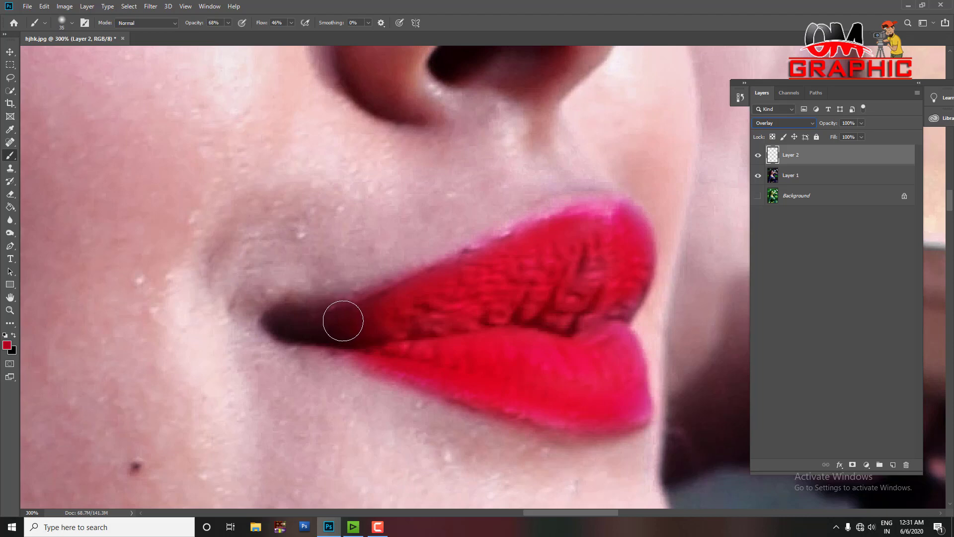
pyautogui.moveTo(343, 320)
pyautogui.mouseDown()
pyautogui.moveTo(371, 319)
pyautogui.moveTo(334, 323)
pyautogui.moveTo(353, 326)
pyautogui.mouseUp()
# Switch Layer 2 to Normal blending and repaint the lip corner with a smaller brush.
pyautogui.click(805, 122)
pyautogui.click(765, 125)
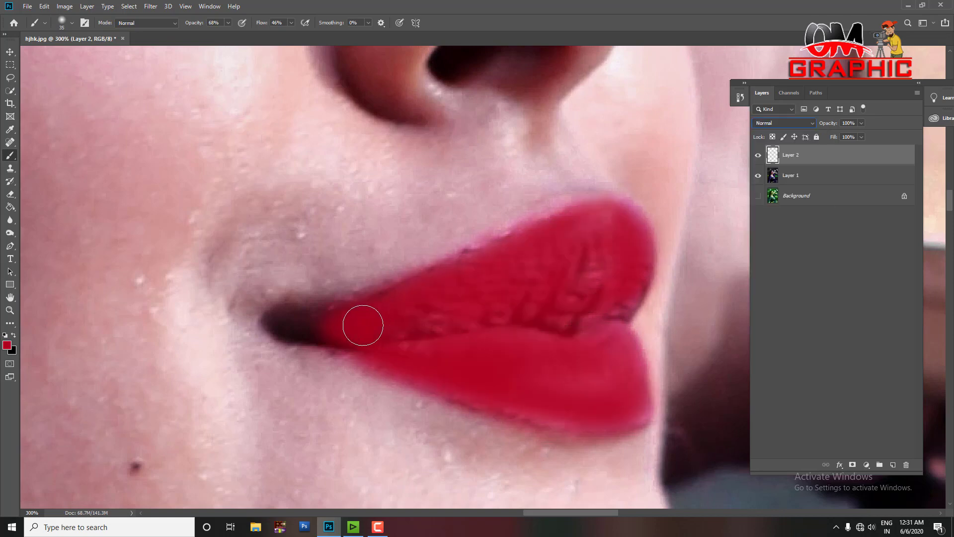
pyautogui.moveTo(334, 324)
pyautogui.mouseDown()
pyautogui.moveTo(296, 321)
pyautogui.moveTo(342, 340)
pyautogui.mouseUp()
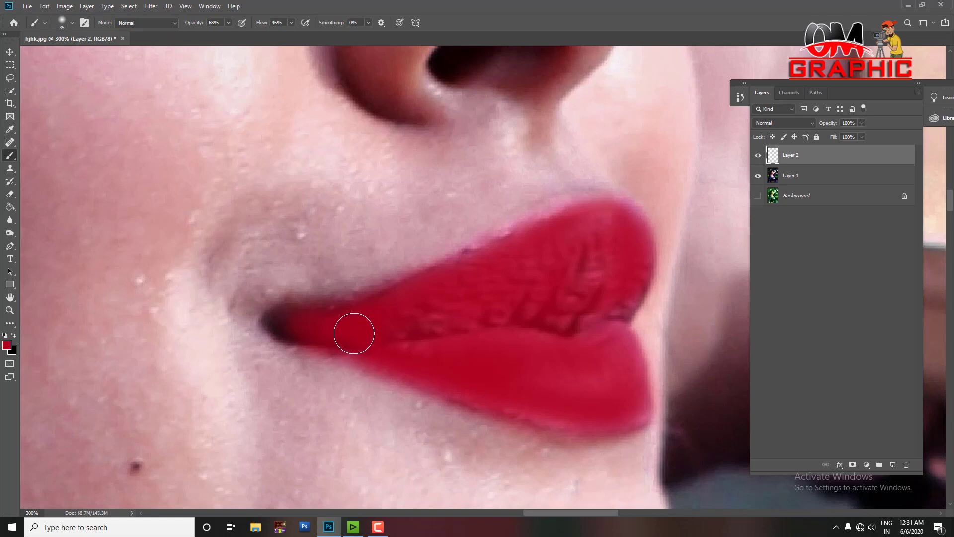
pyautogui.hotkey('ctrl', 'z')
pyautogui.press('[')
pyautogui.press('[')
pyautogui.press('[')
pyautogui.moveTo(338, 326); pyautogui.dragTo(294, 328)
pyautogui.press('[')
pyautogui.hotkey('ctrl', '-')
# Set Layer 2 back to Overlay blending and inspect the lips up close.
pyautogui.click(790, 123)
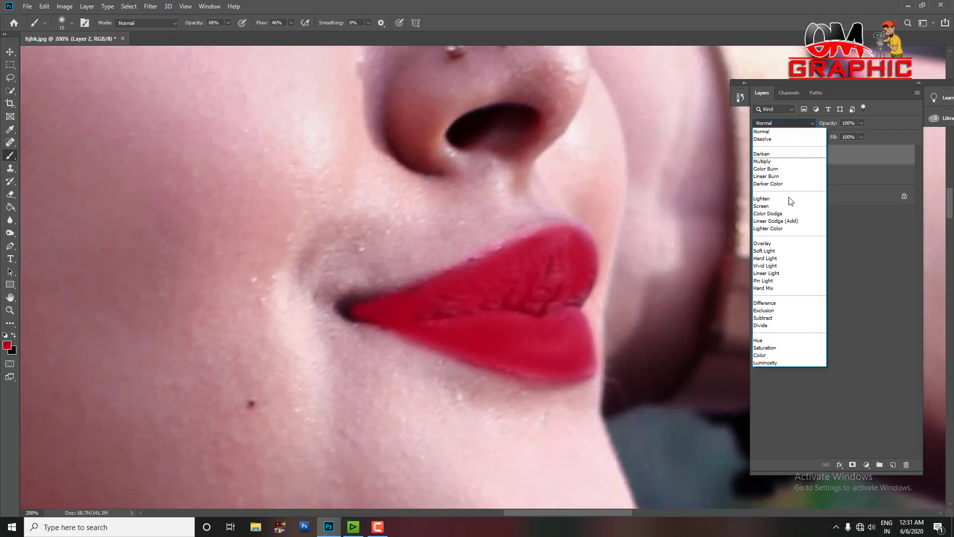
pyautogui.click(784, 243)
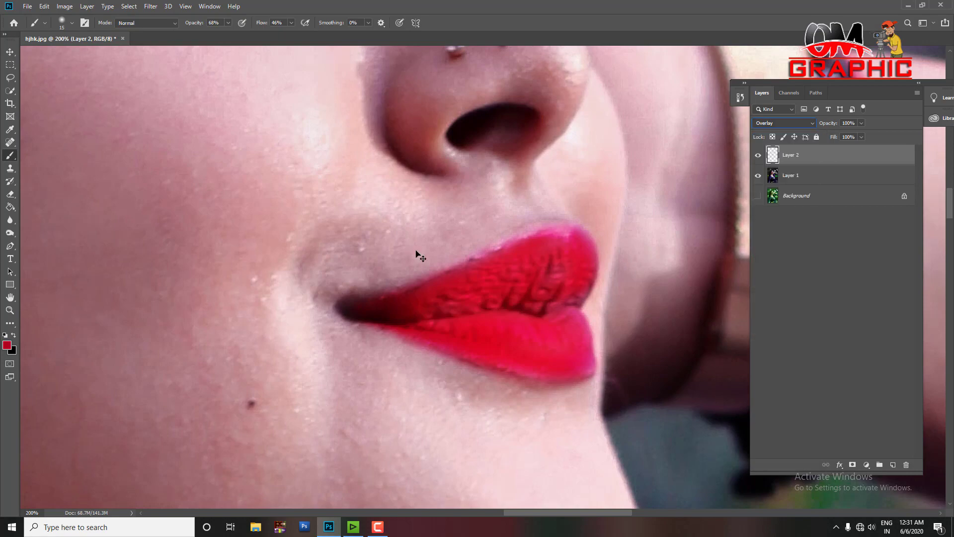
pyautogui.hotkey('ctrl', '-')
pyautogui.hotkey('ctrl', '-')
pyautogui.hotkey('ctrl', '-')
pyautogui.hotkey('ctrl', '+')
pyautogui.hotkey('ctrl', '+')
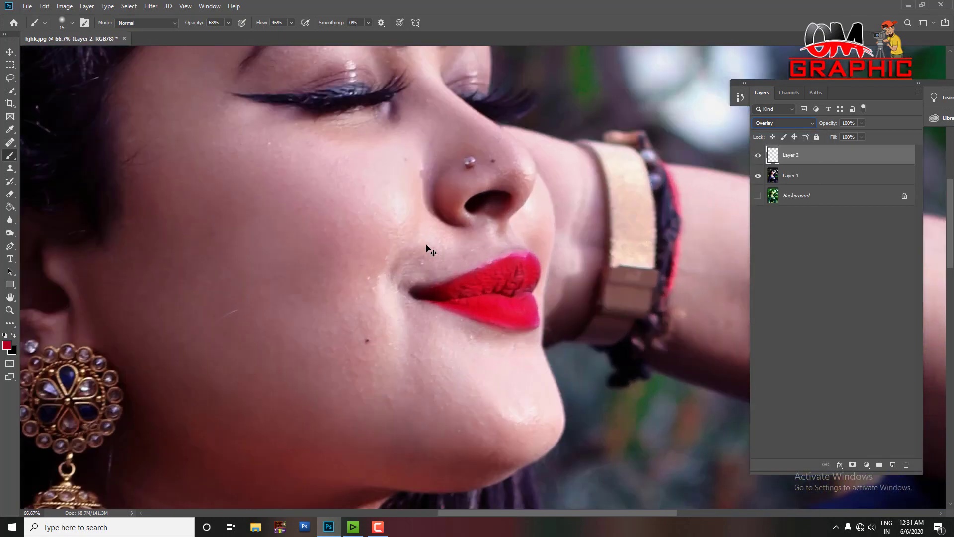
pyautogui.hotkey('ctrl', '+')
pyautogui.hotkey('ctrl', '+')
pyautogui.hotkey('ctrl', '+')
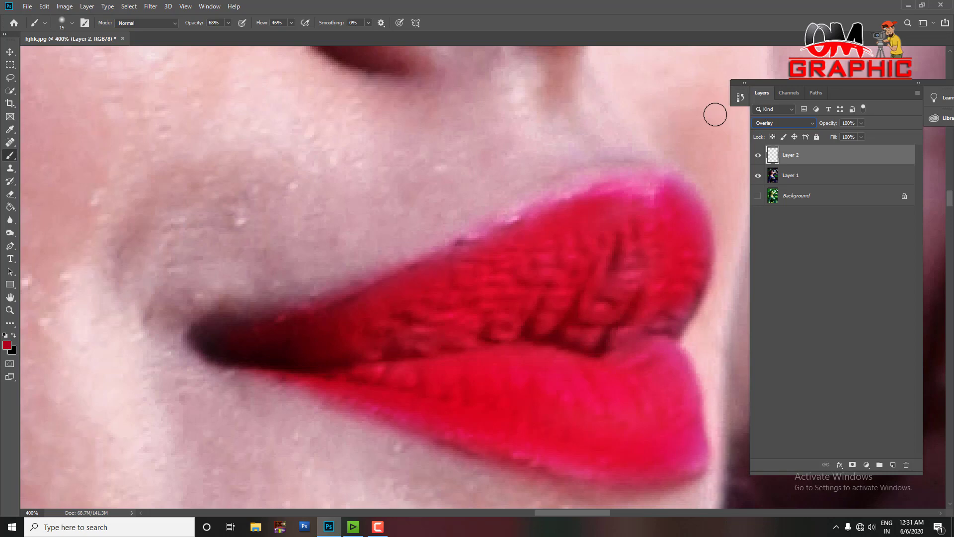
pyautogui.scroll(-2, 715, 115)
pyautogui.scroll(-3, 715, 115)
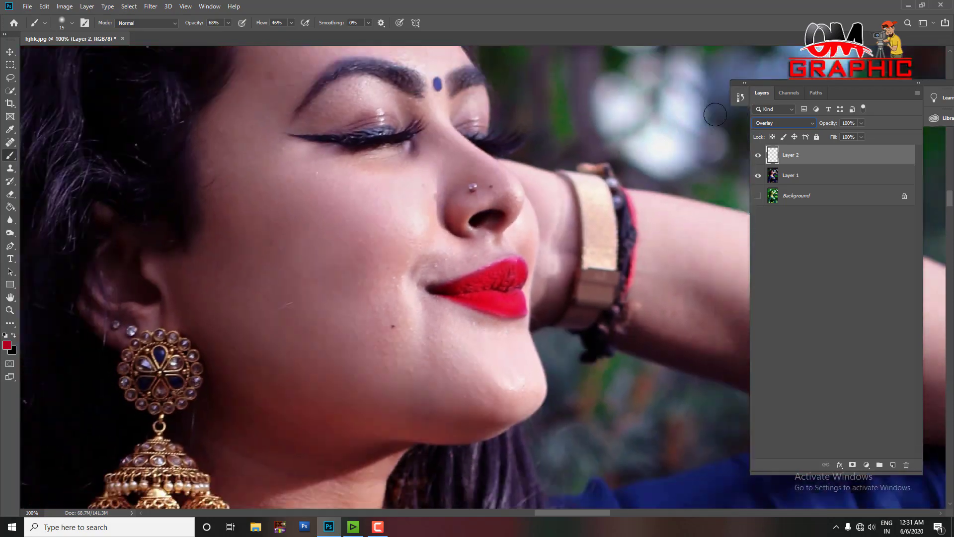
pyautogui.scroll(-2, 716, 115)
pyautogui.scroll(2, 479, 284)
pyautogui.scroll(1, 480, 283)
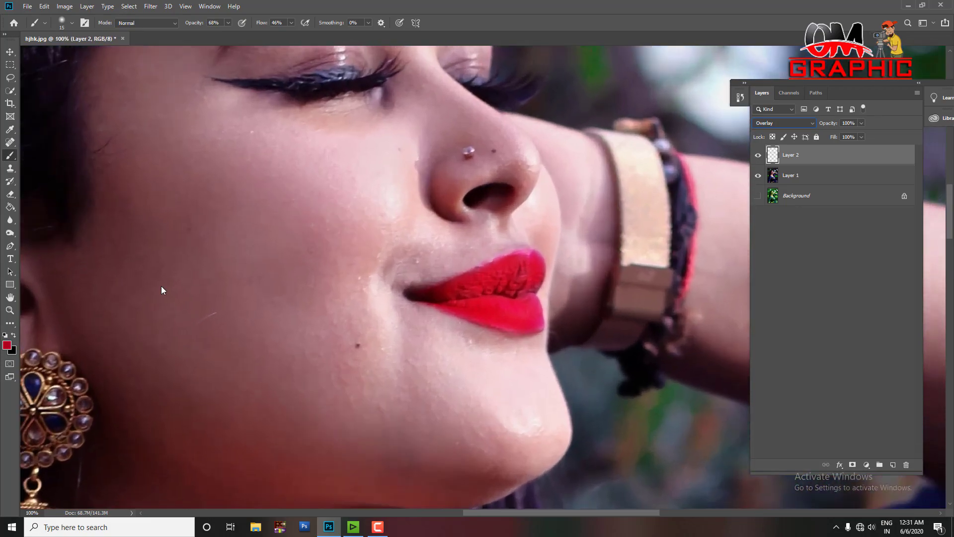
pyautogui.scroll(2, 480, 284)
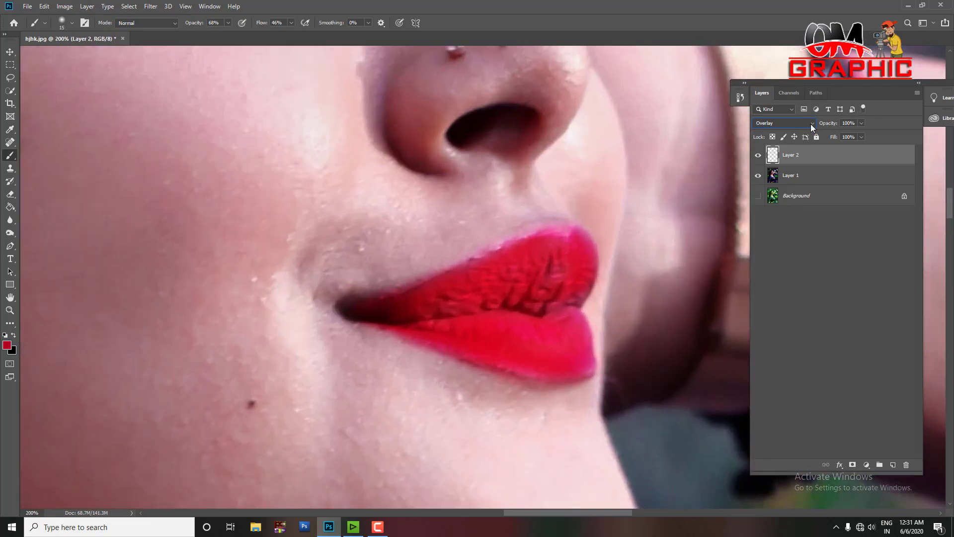
# Adjust the lip layer's Fill, ending back at 100%.
pyautogui.click(861, 137)
pyautogui.moveTo(852, 139); pyautogui.dragTo(887, 143)
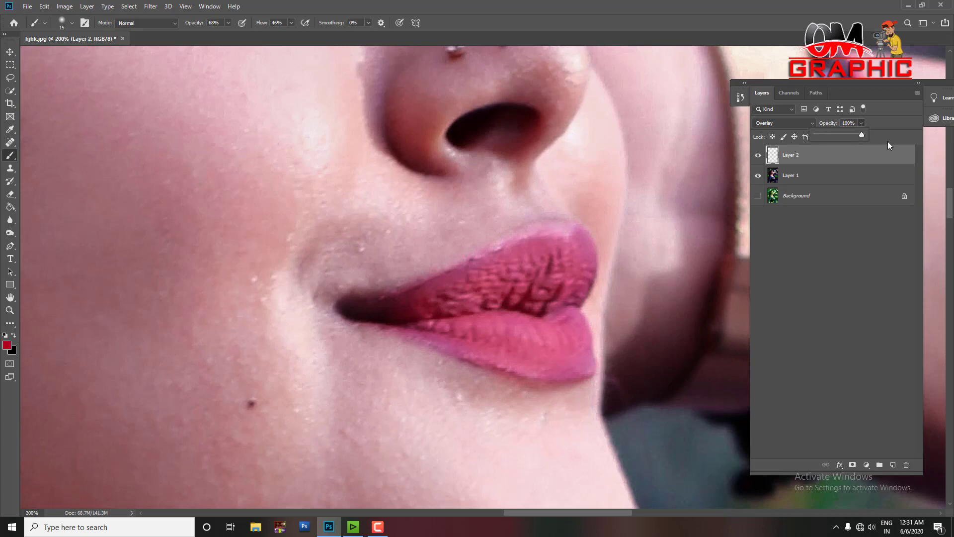
pyautogui.click(861, 137)
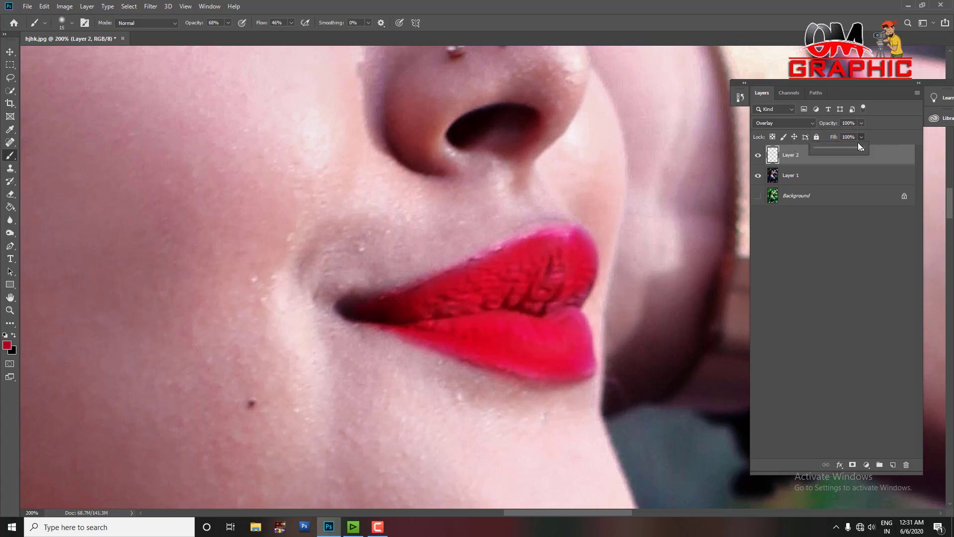
pyautogui.moveTo(845, 150)
pyautogui.mouseDown()
pyautogui.moveTo(874, 151)
pyautogui.moveTo(854, 155)
pyautogui.mouseUp()
pyautogui.hotkey('ctrl', 'l')
pyautogui.moveTo(629, 268)
pyautogui.mouseDown()
pyautogui.moveTo(755, 268)
pyautogui.moveTo(632, 255)
pyautogui.moveTo(637, 271)
pyautogui.mouseUp()
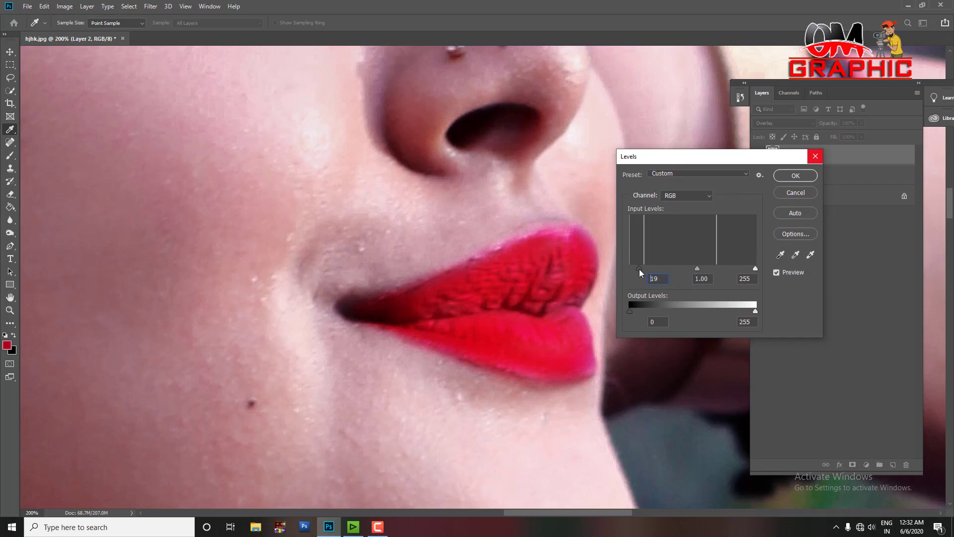
pyautogui.press('Return')
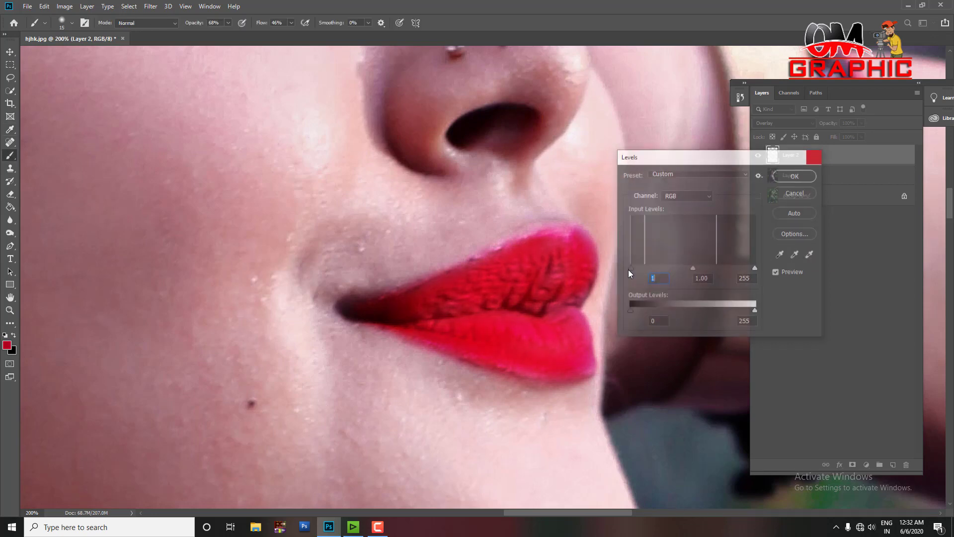
pyautogui.hotkey('ctrl', '-')
pyautogui.hotkey('ctrl', '-')
pyautogui.hotkey('ctrl', '-')
pyautogui.press('b')
pyautogui.hotkey('ctrl', '-')
pyautogui.hotkey('ctrl', '-')
pyautogui.hotkey('ctrl', '-')
pyautogui.hotkey('ctrl', '-')
pyautogui.hotkey('ctrl', '-')
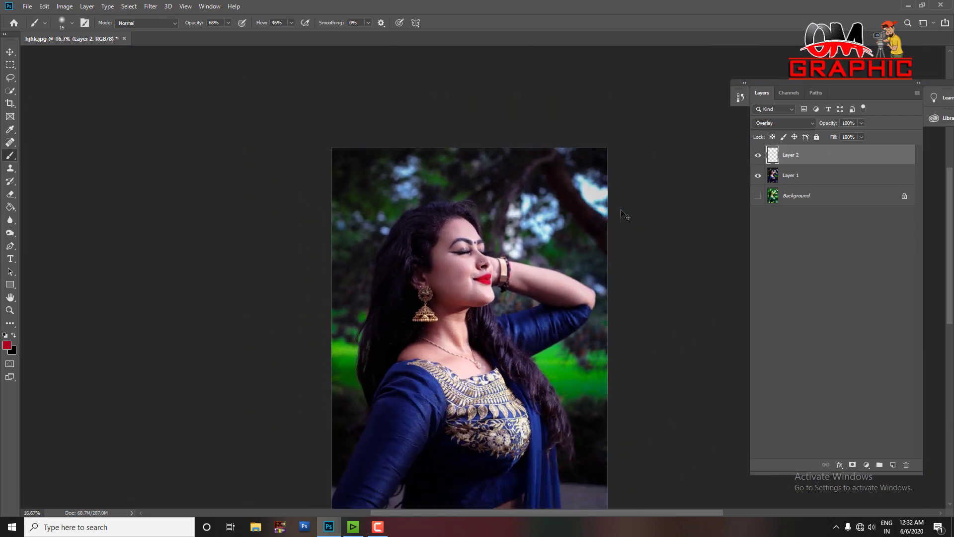
# Compare the edit against the original photo, then hide the Background layer.
pyautogui.hotkey('ctrl', '+')
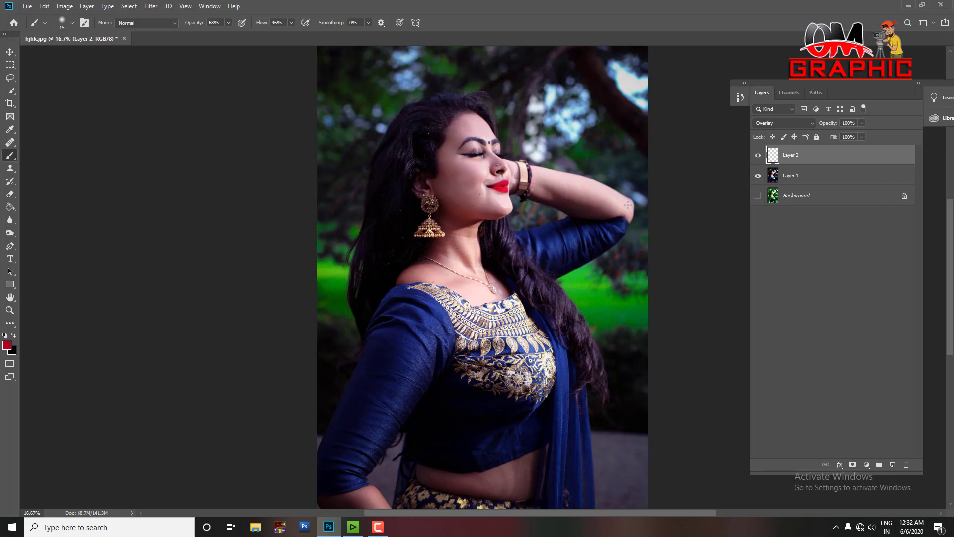
pyautogui.keyDown('alt'); pyautogui.click(758, 196); pyautogui.keyUp('alt')
pyautogui.keyDown('alt'); pyautogui.click(758, 196); pyautogui.keyUp('alt')
pyautogui.click(758, 196)
# Select Layer 1 and Layer 2 together in the Layers panel.
pyautogui.hotkey('ctrl', '+')
pyautogui.hotkey('ctrl', '+')
pyautogui.scroll(5, 522, 182)
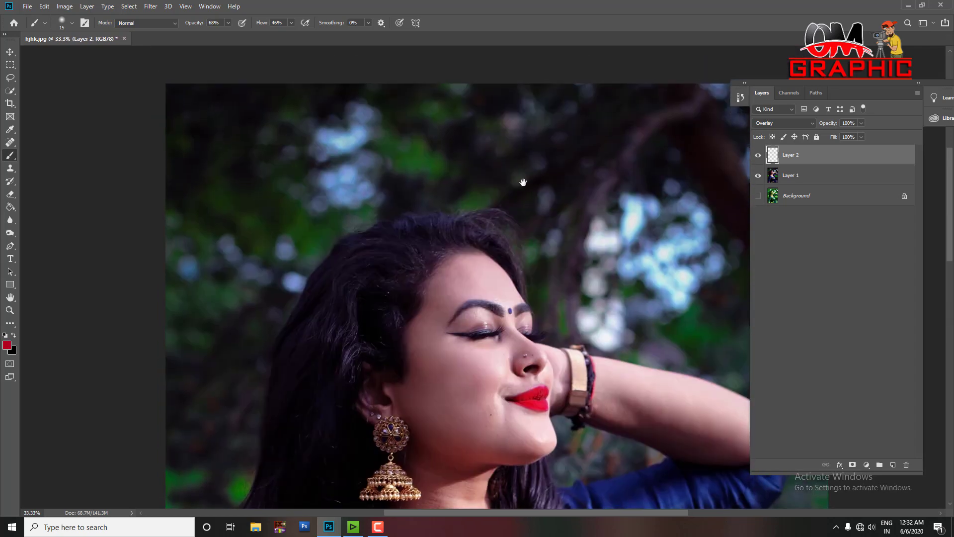
pyautogui.moveTo(523, 183); pyautogui.dragTo(447, 149)
pyautogui.hotkey('ctrl', '-')
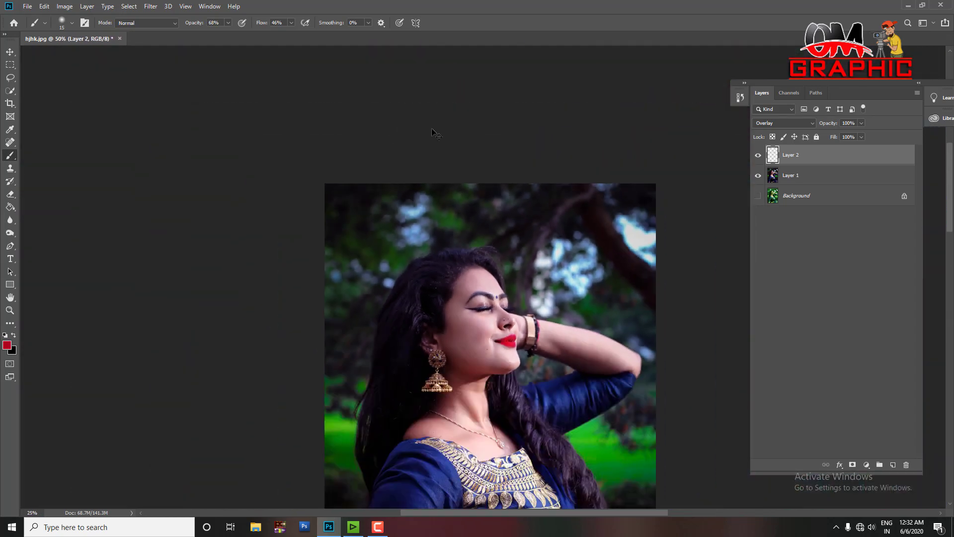
pyautogui.hotkey('ctrl', '+')
pyautogui.scroll(-3, 220, 195)
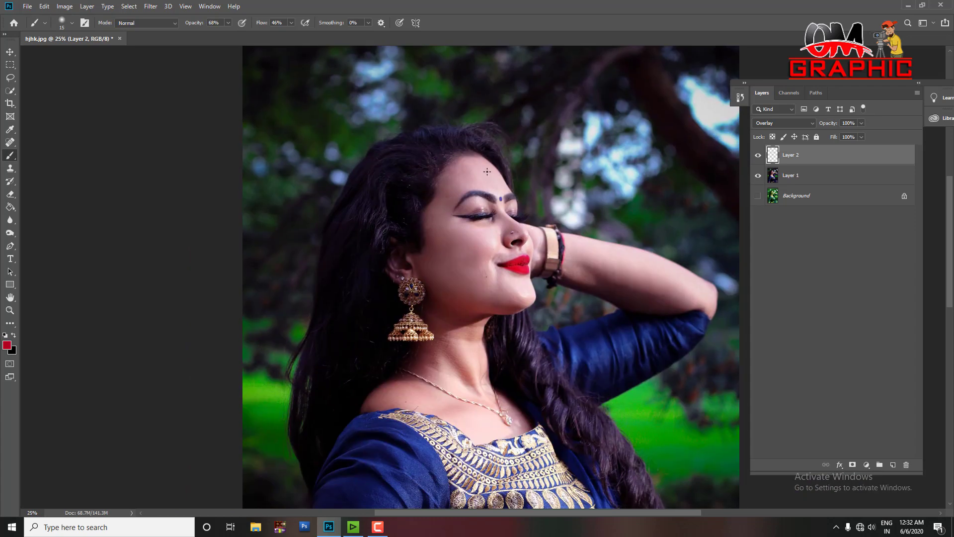
pyautogui.press('s')
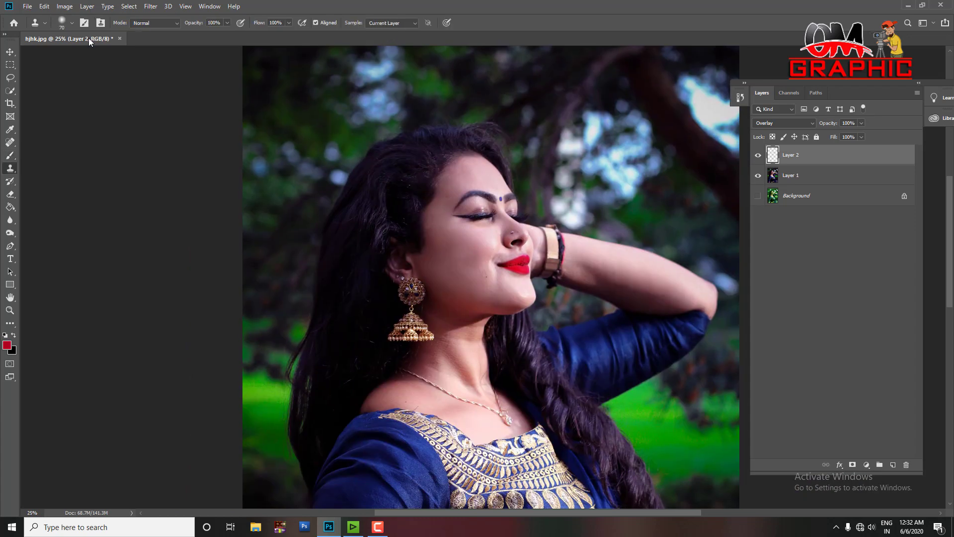
pyautogui.click(10, 51)
pyautogui.doubleClick(797, 175)
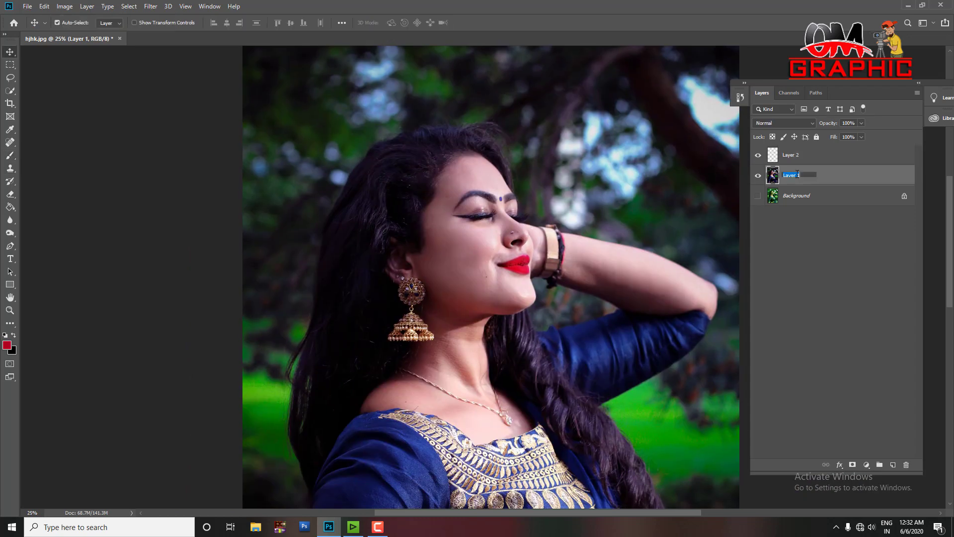
pyautogui.click(817, 158)
pyautogui.keyDown('shift'); pyautogui.click(814, 175); pyautogui.keyUp('shift')
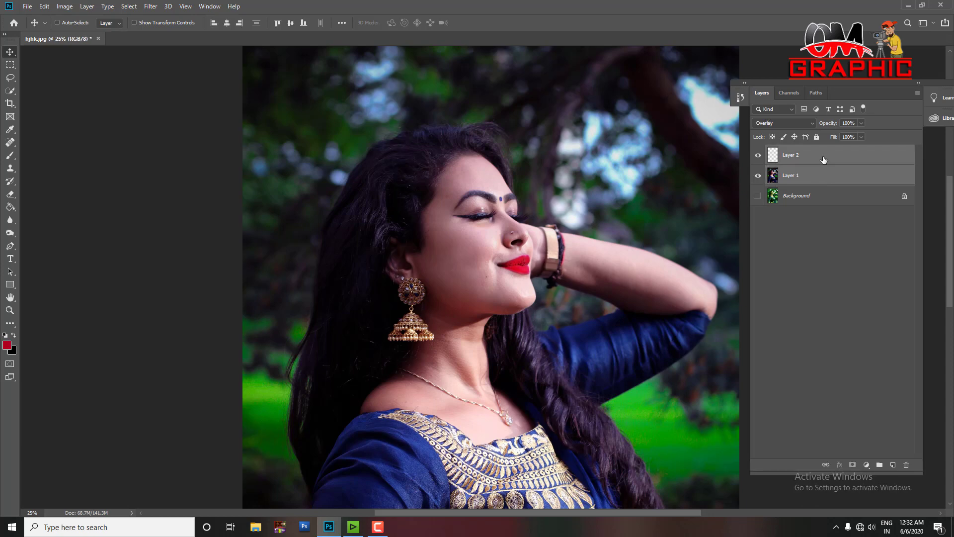
# Merge Layer 1 and the red-lip layer into Layer 2, then zoom in to 50%.
pyautogui.rightClick(823, 160)
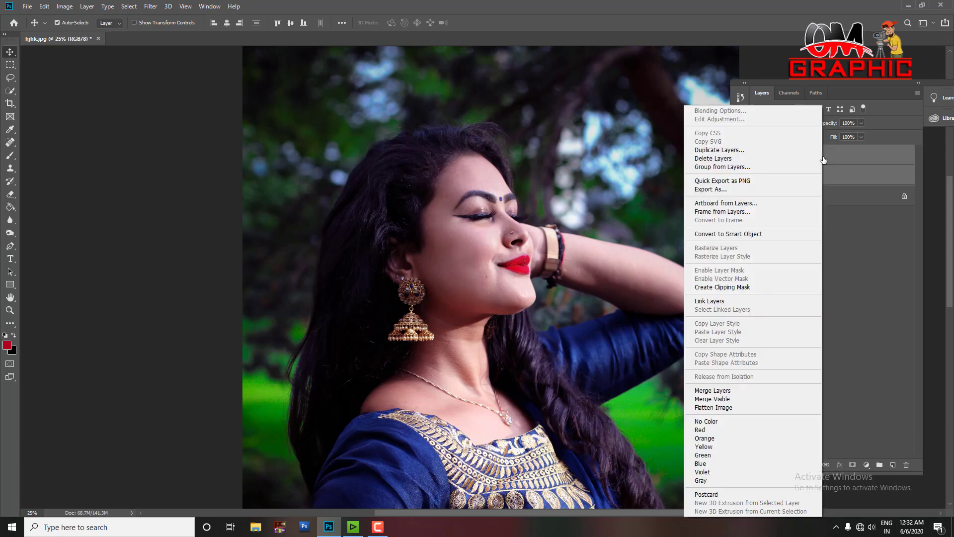
pyautogui.click(736, 390)
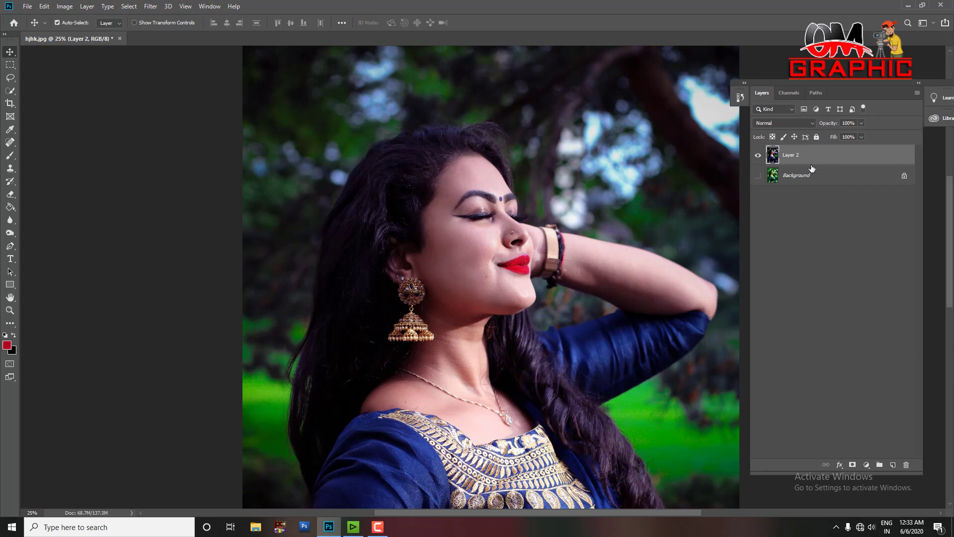
pyautogui.hotkey('ctrl', '+')
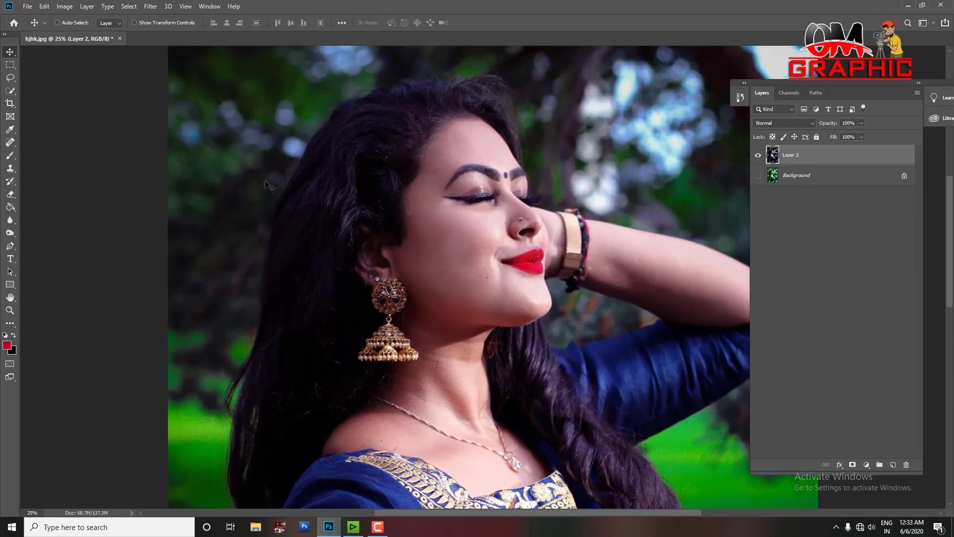
pyautogui.hotkey('ctrl', '+')
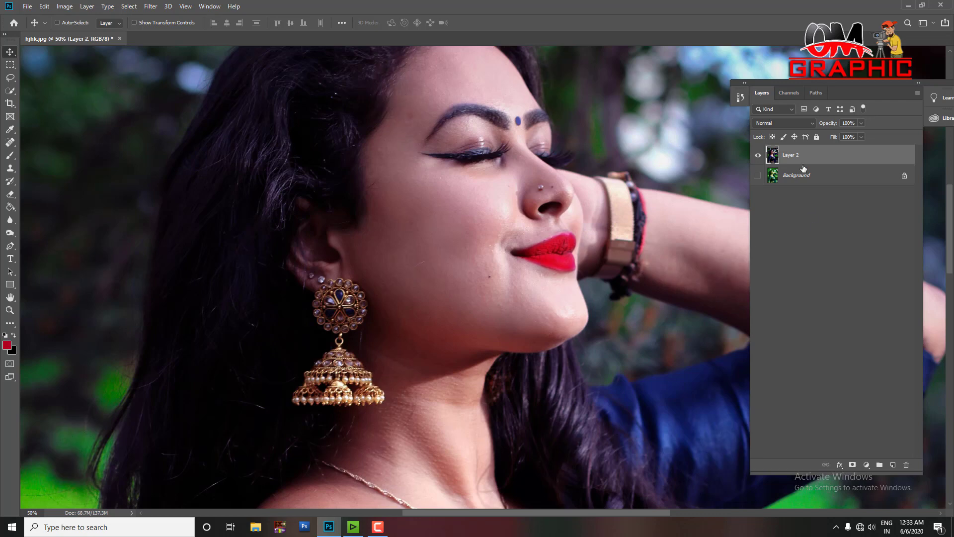
# Lift the shadows with a Curves point at Input 63, Output 72.
pyautogui.click(63, 7)
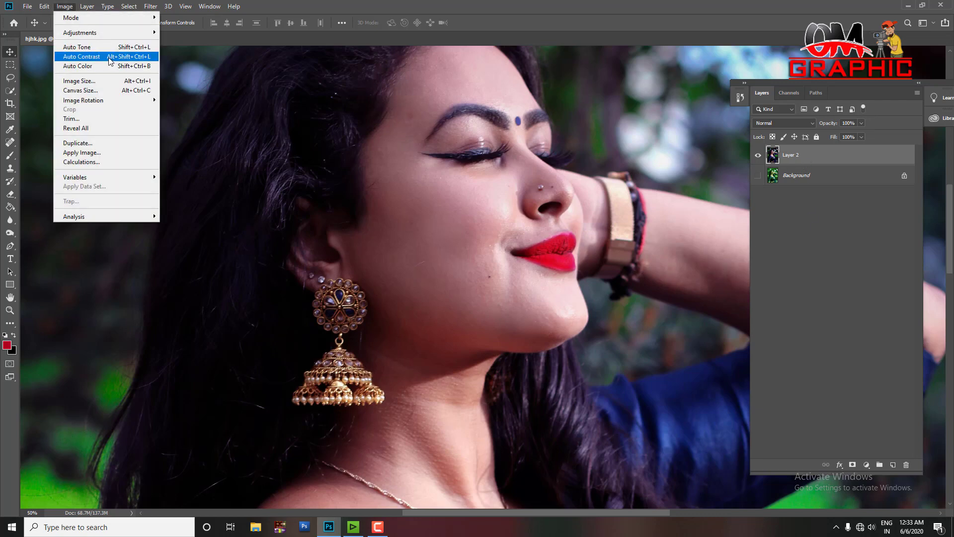
pyautogui.moveTo(80, 32)
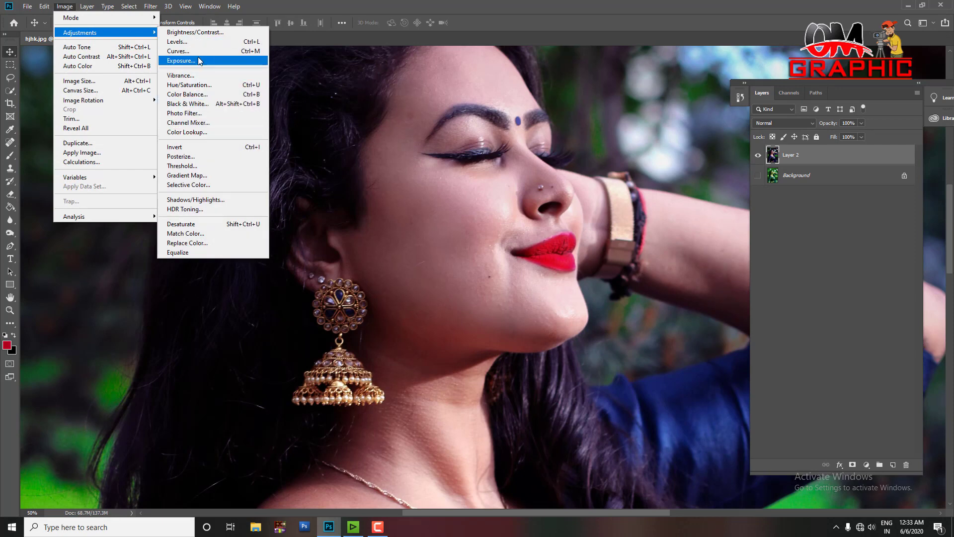
pyautogui.click(178, 52)
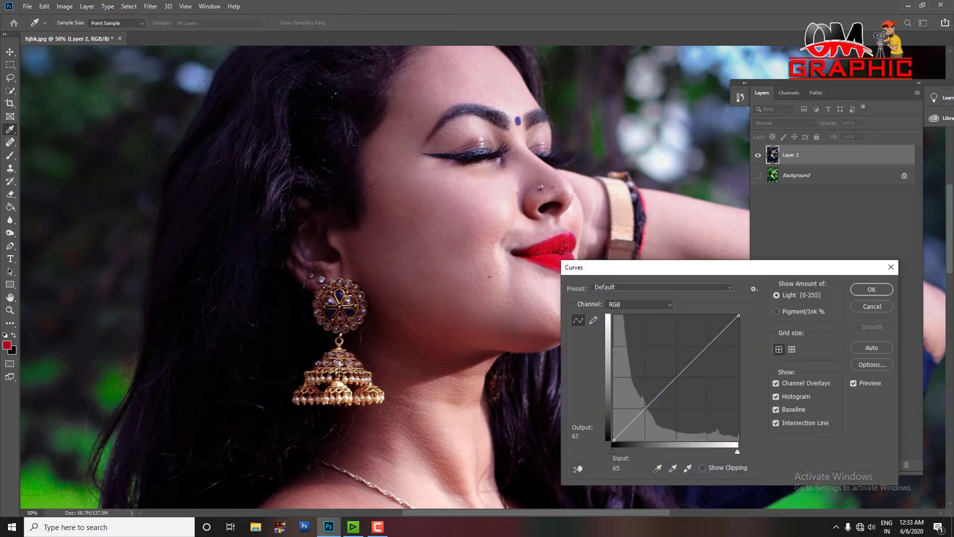
pyautogui.moveTo(649, 401); pyautogui.dragTo(645, 404)
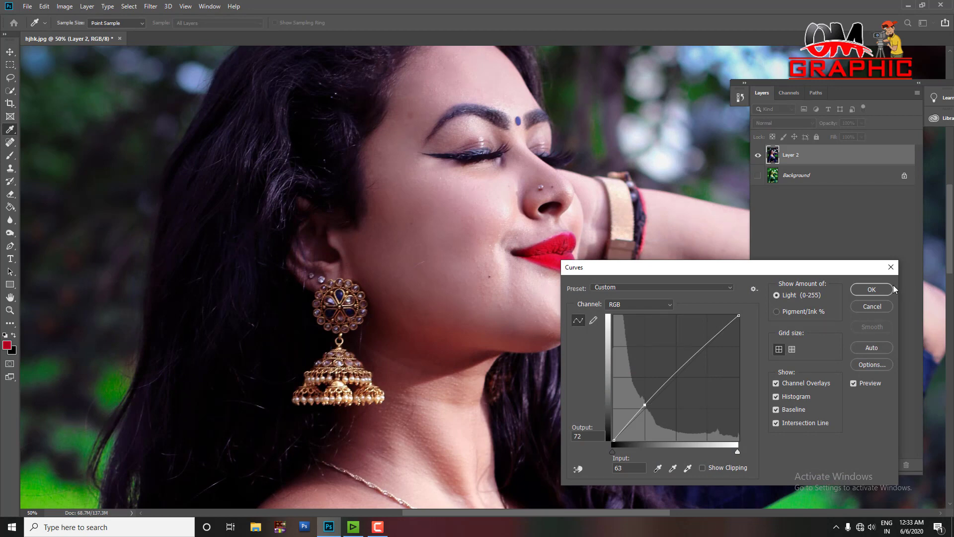
pyautogui.click(874, 289)
# Apply Levels with input levels 3/1.14/248 and output white 251.
pyautogui.hotkey('ctrl', 'l')
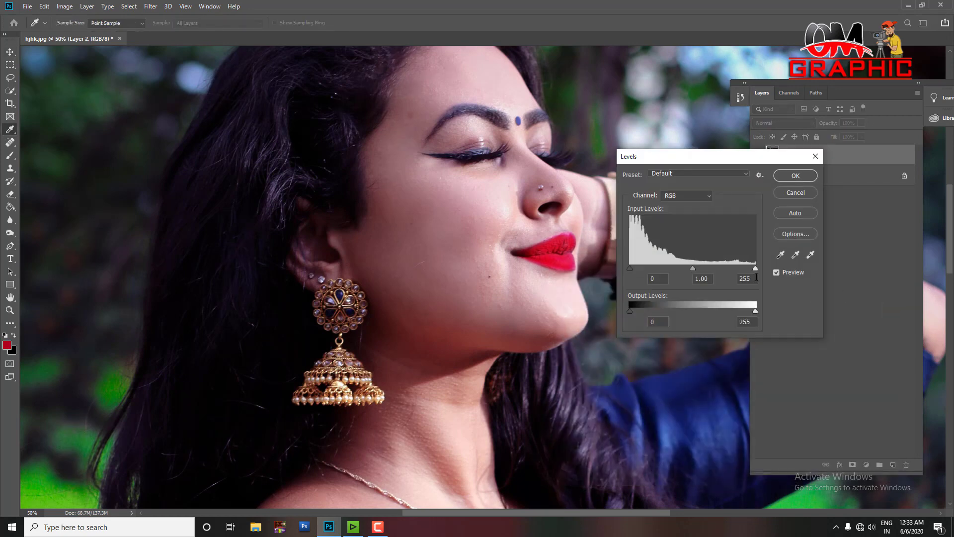
pyautogui.moveTo(755, 268); pyautogui.dragTo(752, 268)
pyautogui.moveTo(630, 268); pyautogui.dragTo(632, 268)
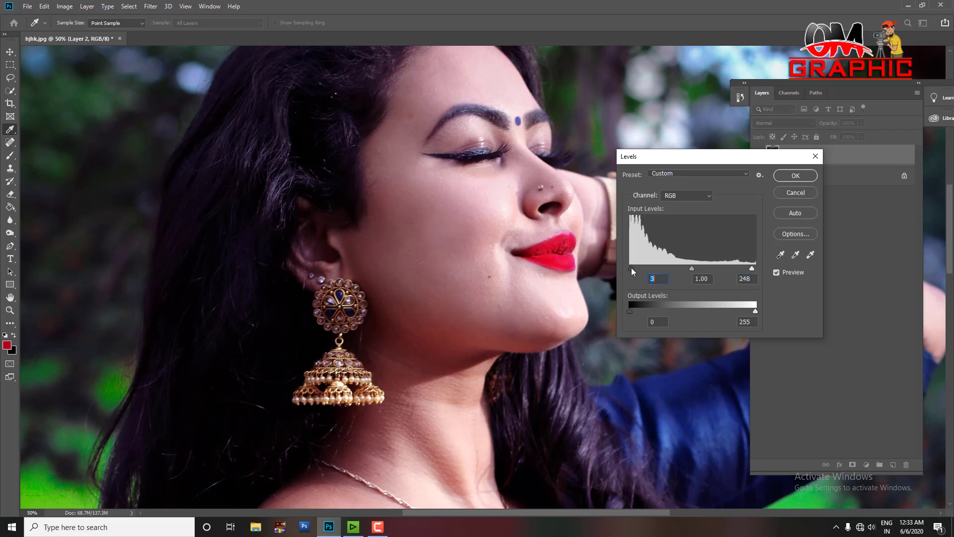
pyautogui.click(754, 311)
pyautogui.moveTo(691, 269); pyautogui.dragTo(686, 269)
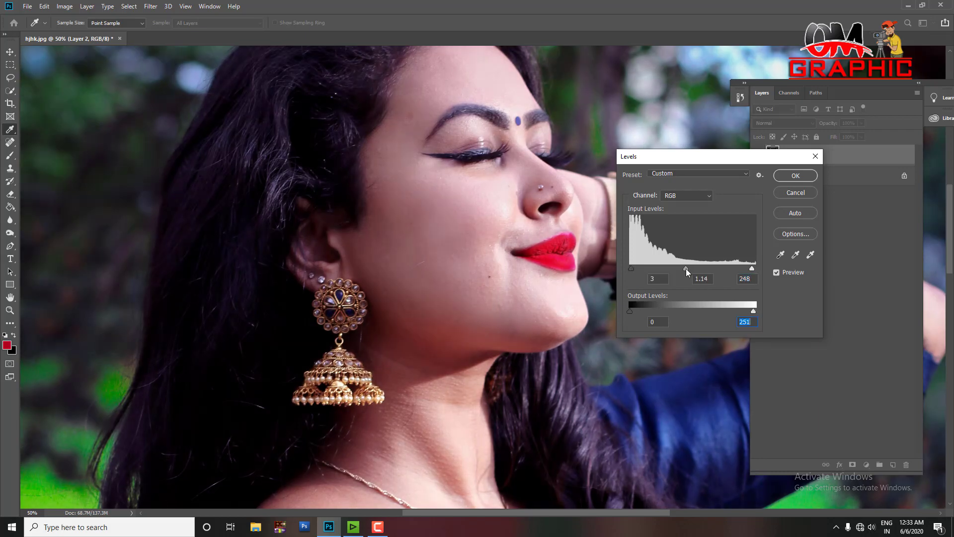
pyautogui.press('Return')
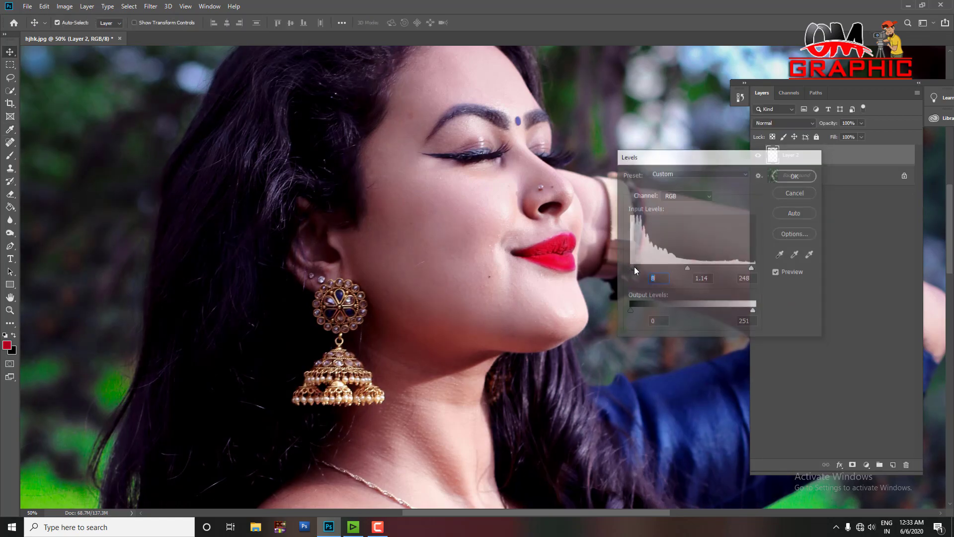
pyautogui.press('v')
pyautogui.hotkey('ctrl', '-')
pyautogui.hotkey('ctrl', '-')
pyautogui.hotkey('ctrl', '-')
# Preview Selective Color with reds at zero, cancel it, and return to Image > Adjustments.
pyautogui.hotkey('ctrl', '+')
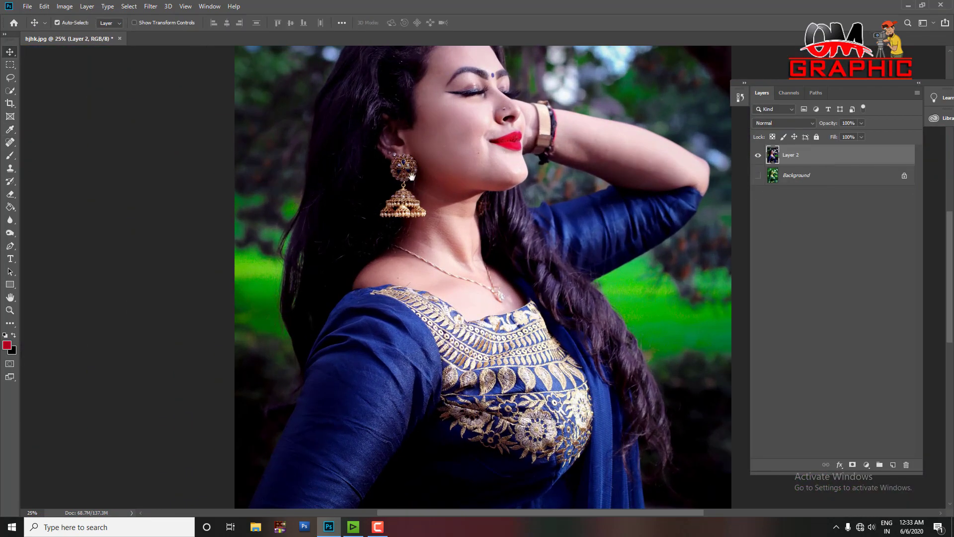
pyautogui.hotkey('ctrl', '-')
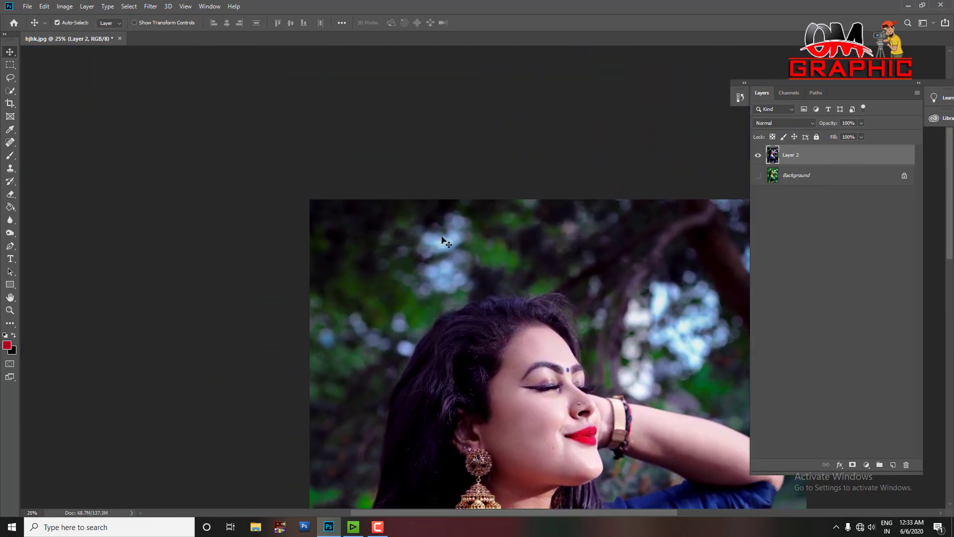
pyautogui.hotkey('ctrl', '+')
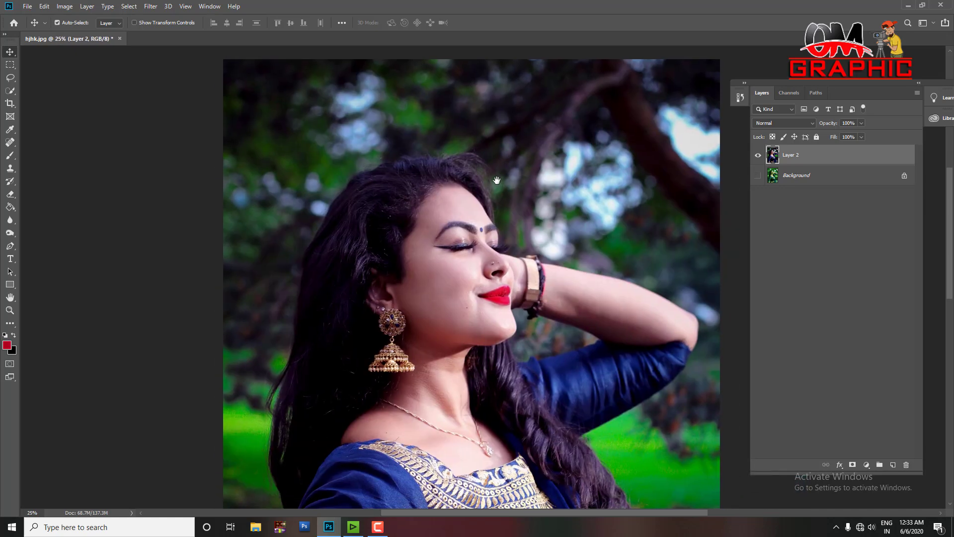
pyautogui.click(65, 6)
pyautogui.click(199, 219)
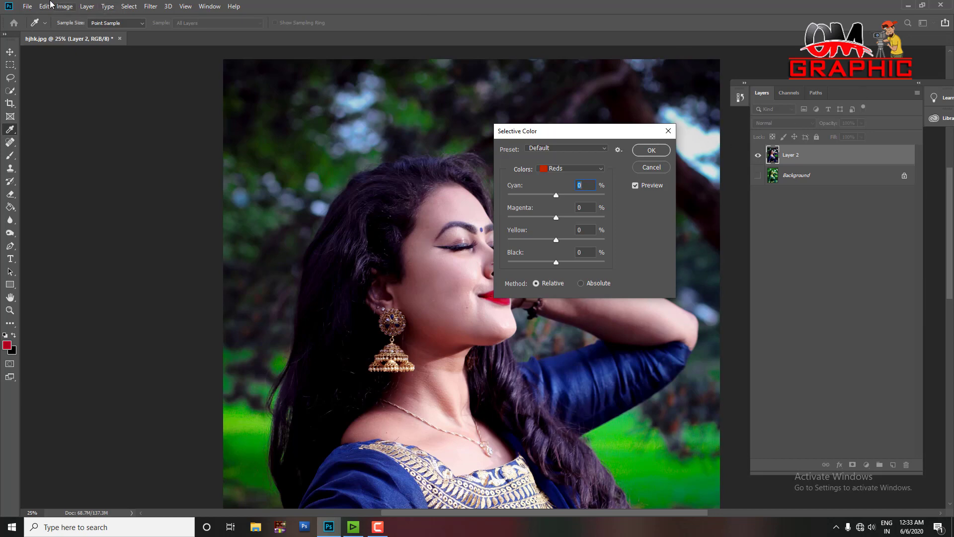
pyautogui.click(662, 135)
pyautogui.moveTo(126, 32)
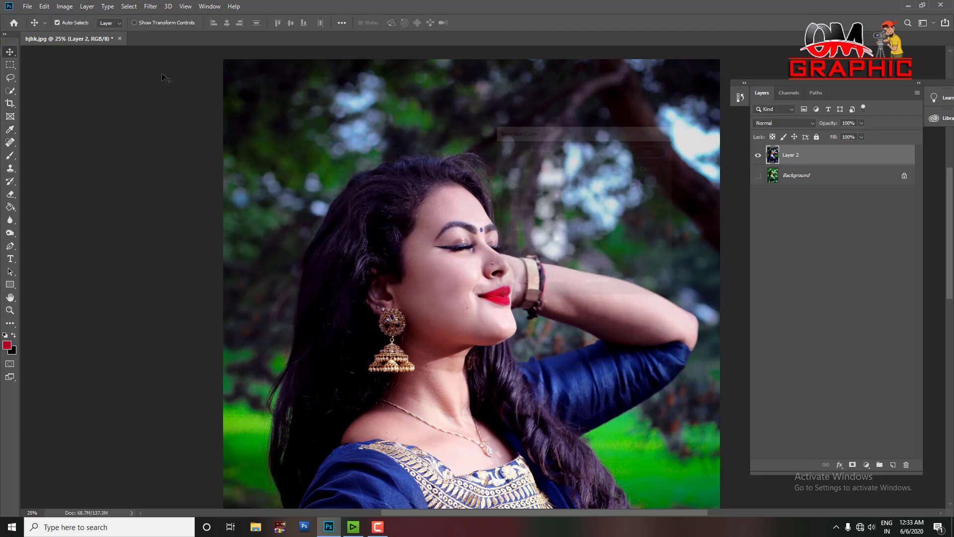
pyautogui.click(65, 6)
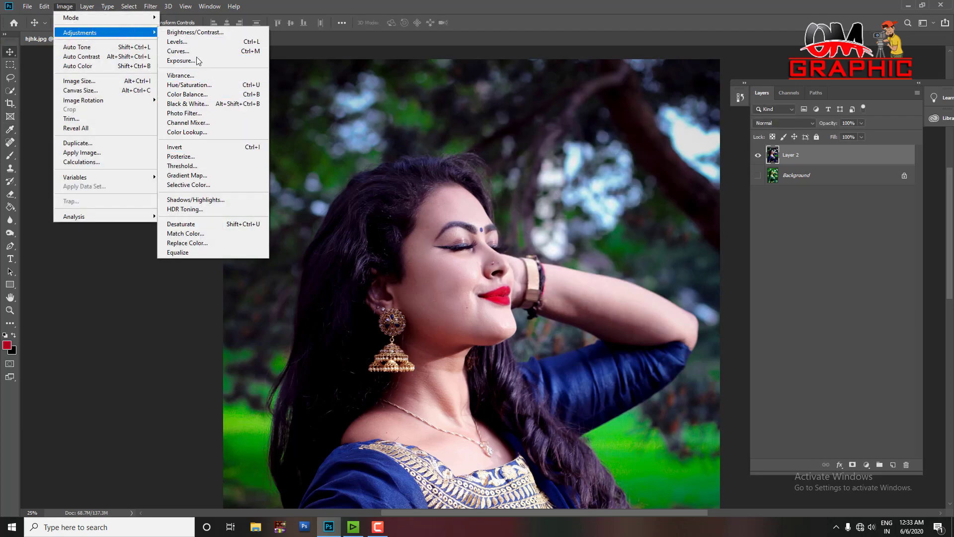
# In Selective Color, raise black in the Greens and slightly lower it in the Blacks.
pyautogui.click(206, 186)
pyautogui.moveTo(580, 132); pyautogui.dragTo(643, 127)
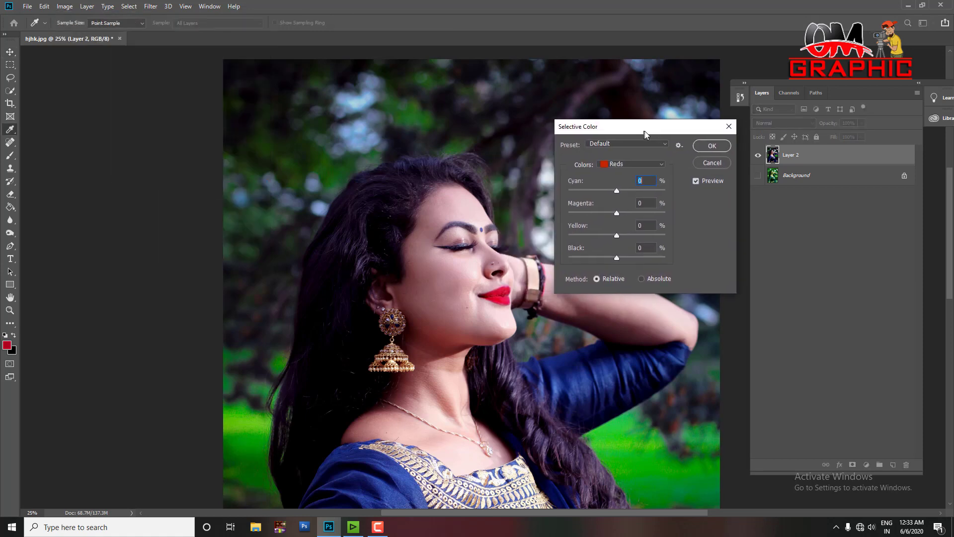
pyautogui.click(645, 164)
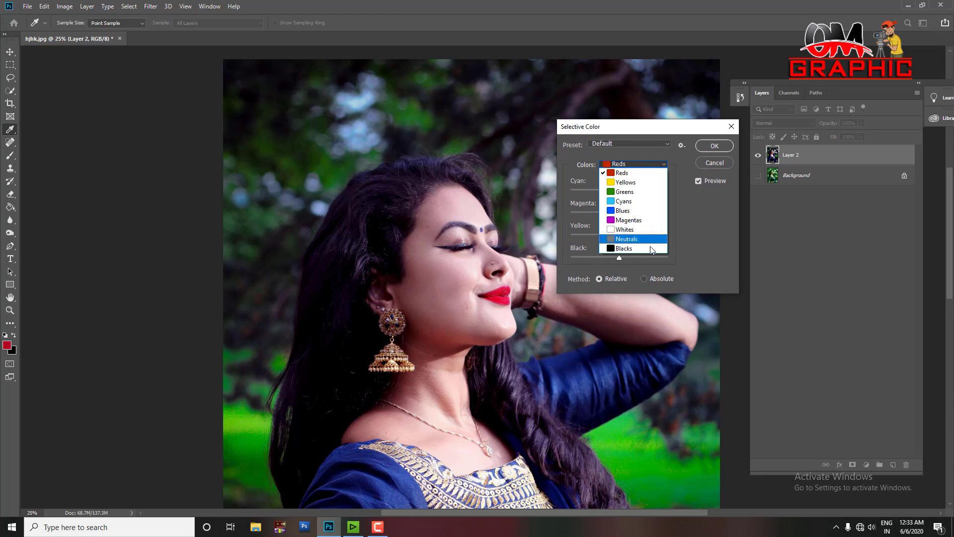
pyautogui.click(619, 193)
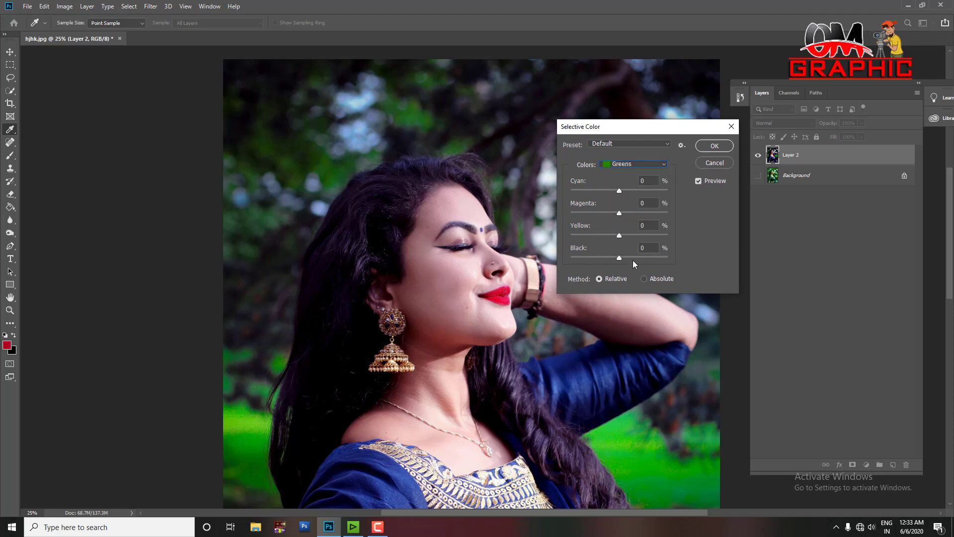
pyautogui.moveTo(620, 258)
pyautogui.mouseDown()
pyautogui.moveTo(571, 260)
pyautogui.moveTo(637, 264)
pyautogui.mouseUp()
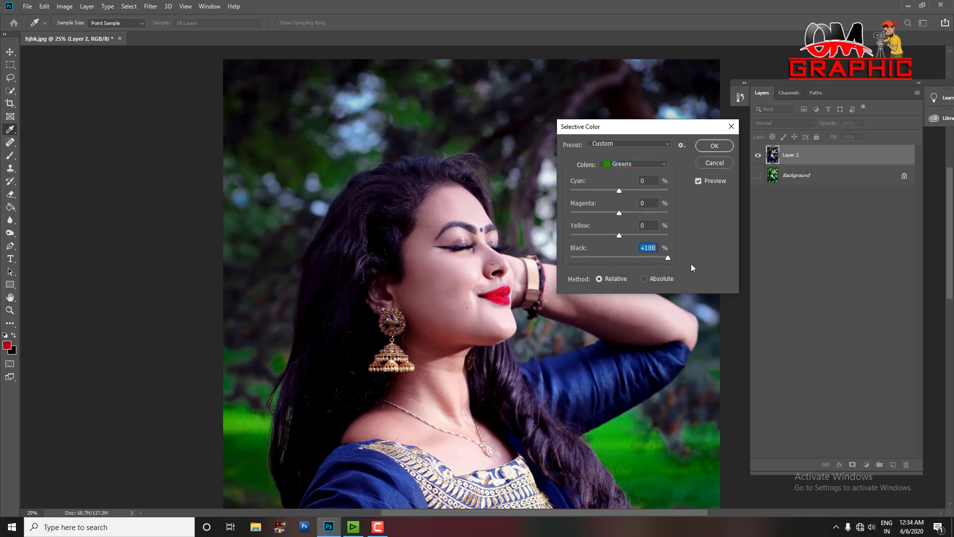
pyautogui.click(631, 159)
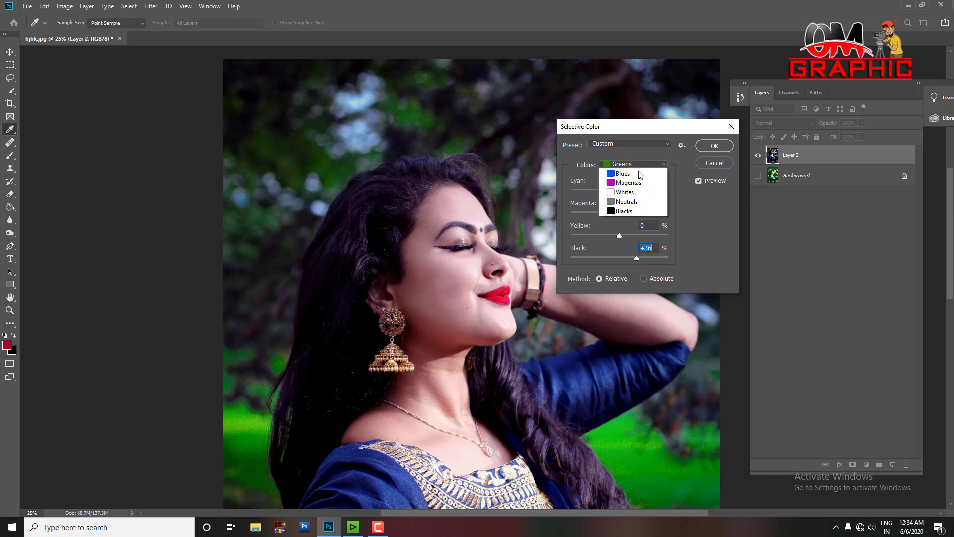
pyautogui.click(635, 251)
pyautogui.moveTo(627, 258); pyautogui.dragTo(619, 258)
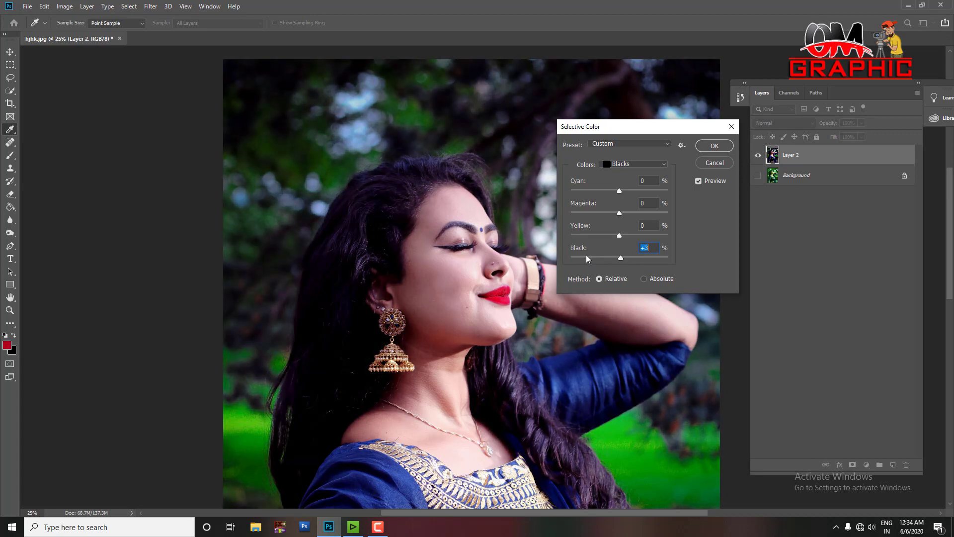
# Add a little black to the Yellows and set Neutrals black to -2.
pyautogui.click(624, 164)
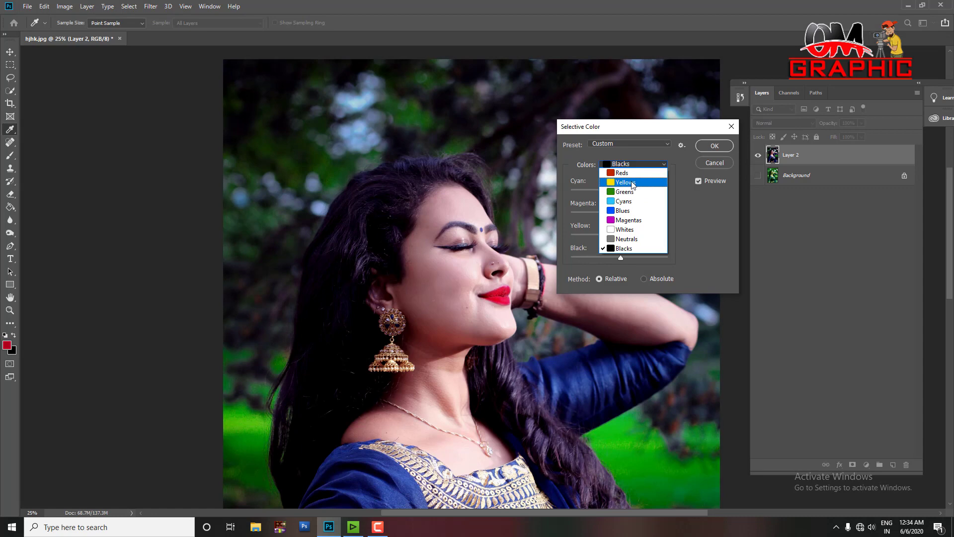
pyautogui.click(631, 182)
pyautogui.moveTo(598, 257)
pyautogui.mouseDown()
pyautogui.moveTo(626, 258)
pyautogui.moveTo(611, 256)
pyautogui.mouseUp()
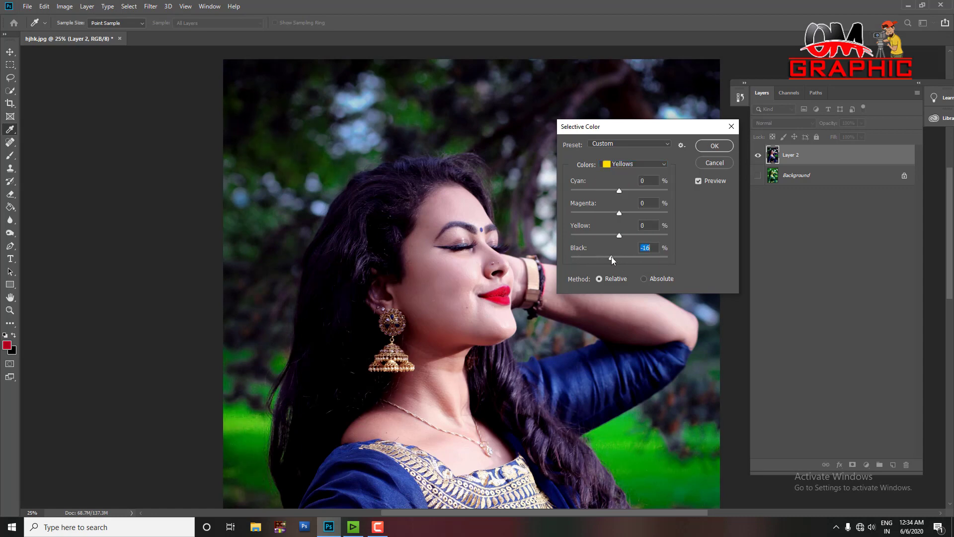
pyautogui.click(641, 164)
pyautogui.click(640, 239)
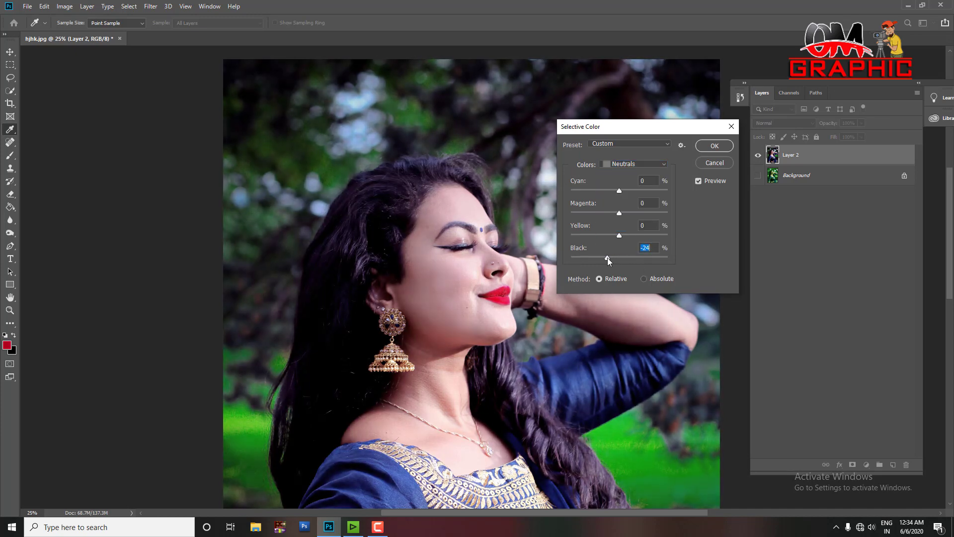
pyautogui.moveTo(615, 257); pyautogui.dragTo(617, 257)
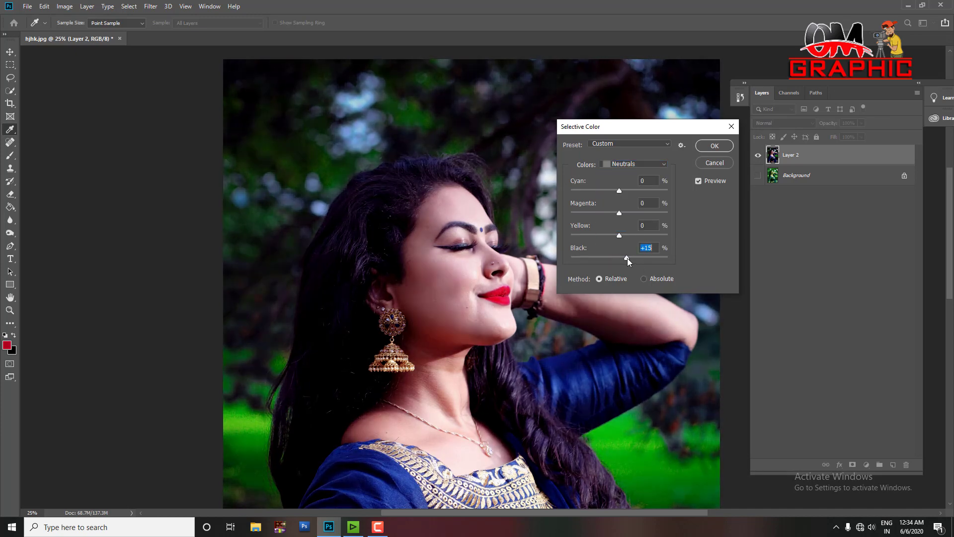
pyautogui.click(619, 258)
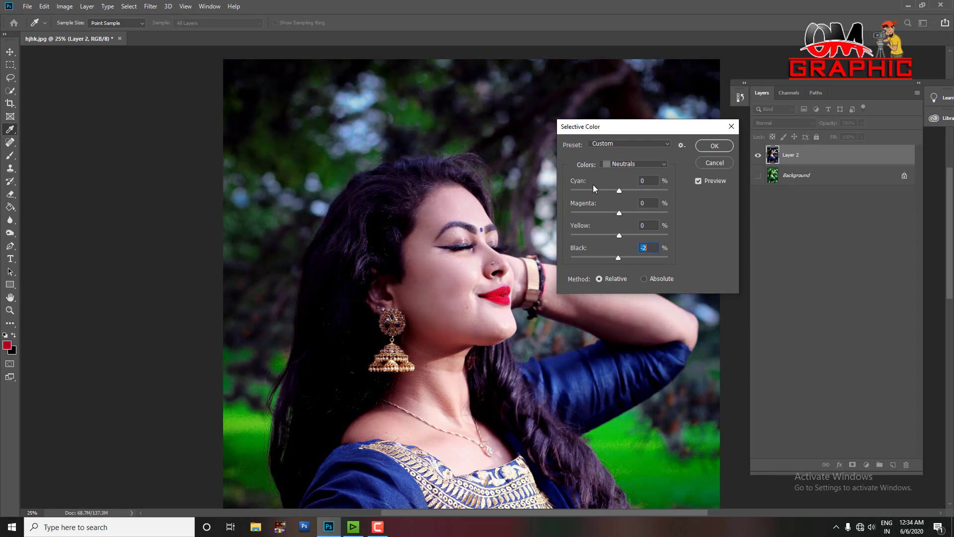
# Set Blues black to +27 to deepen the blue dress.
pyautogui.click(637, 163)
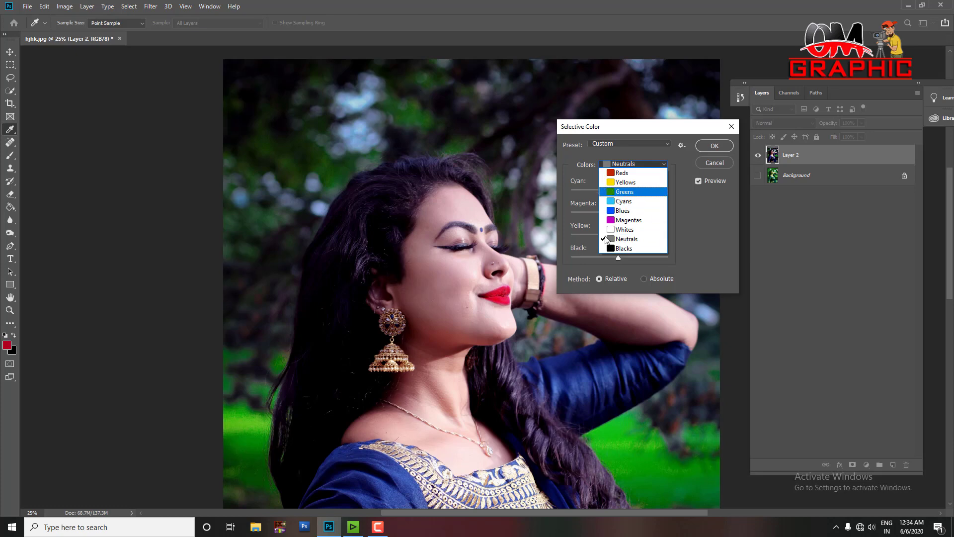
pyautogui.click(624, 210)
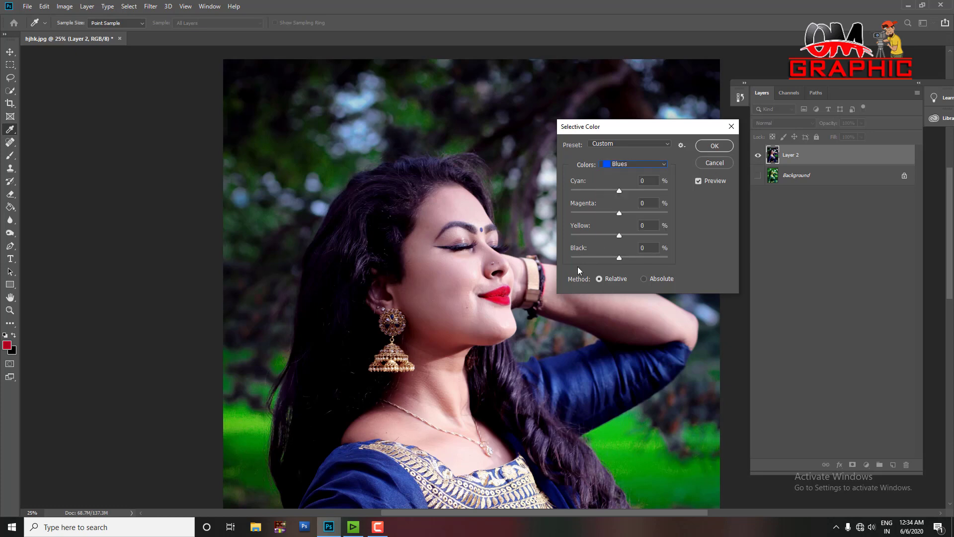
pyautogui.moveTo(710, 373); pyautogui.dragTo(718, 225)
pyautogui.moveTo(619, 258); pyautogui.dragTo(637, 258)
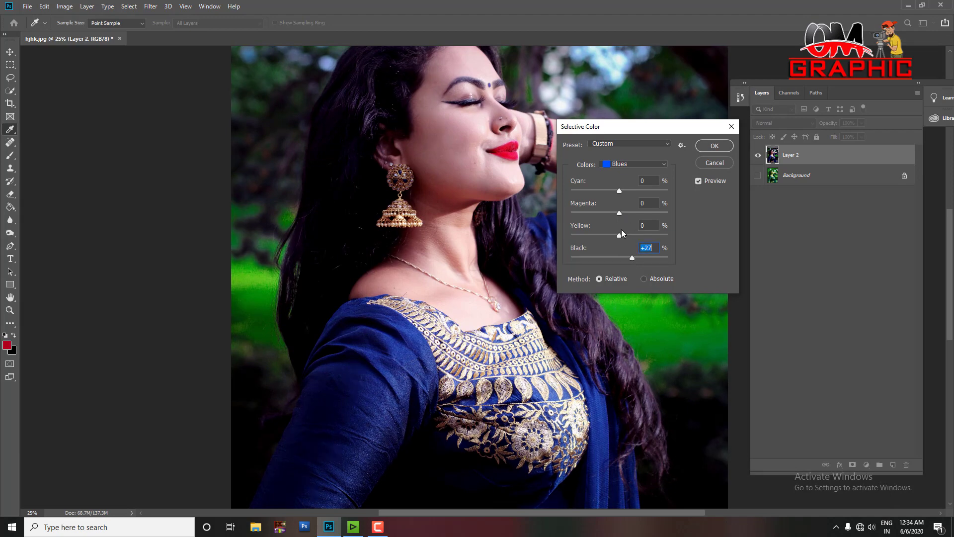
# Apply Selective Color to Layer 2, then hide Layer 2 to reveal the green original.
pyautogui.press('Return')
pyautogui.press('v')
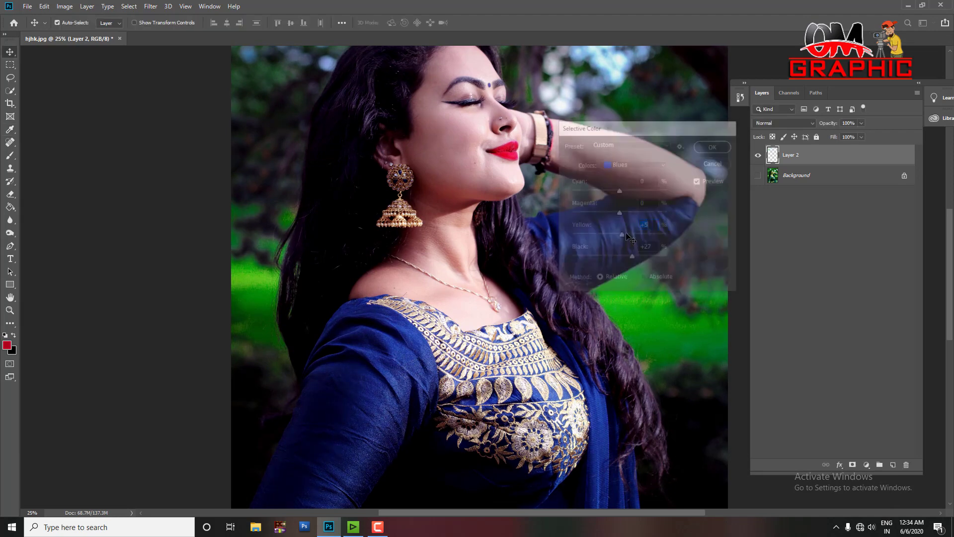
pyautogui.hotkey('ctrl', '-')
pyautogui.press('ctrl')
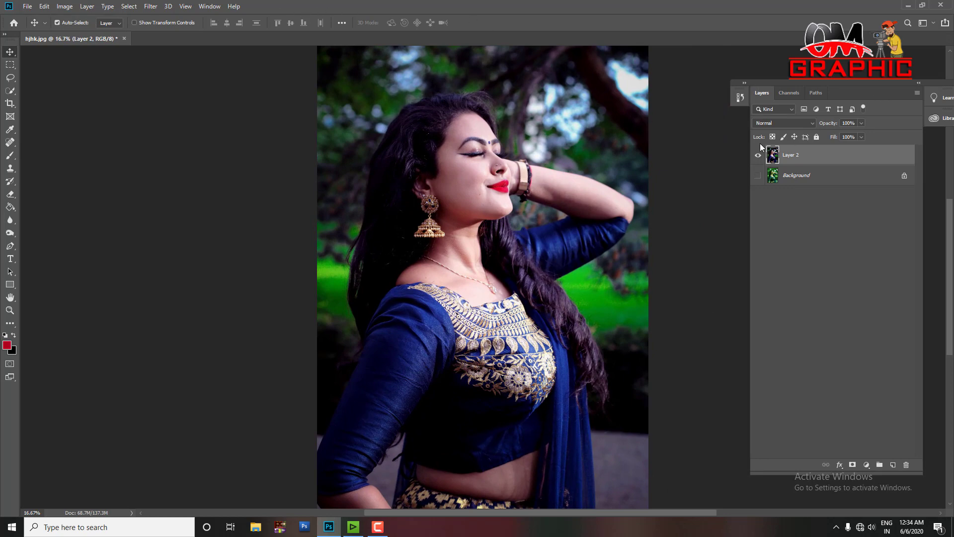
pyautogui.keyDown('alt'); pyautogui.click(758, 175); pyautogui.keyUp('alt')
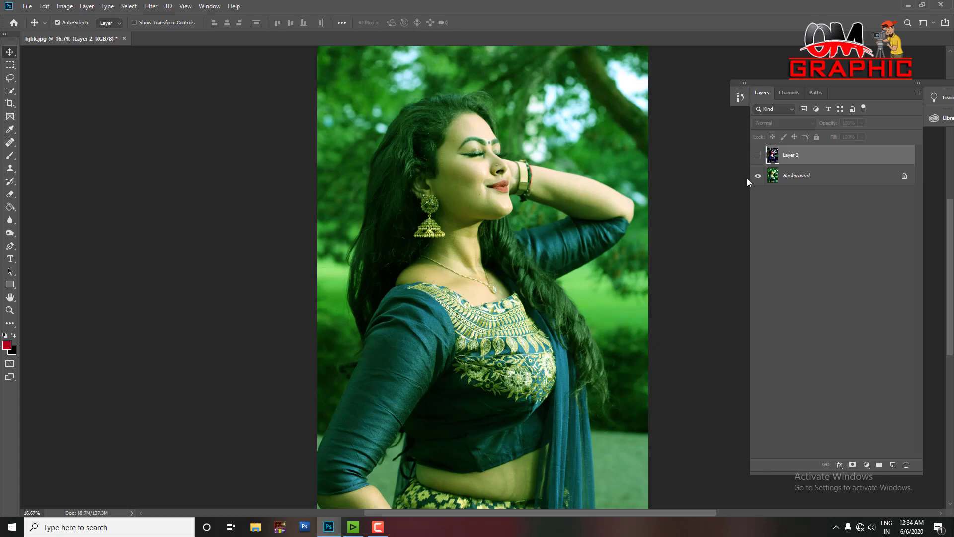